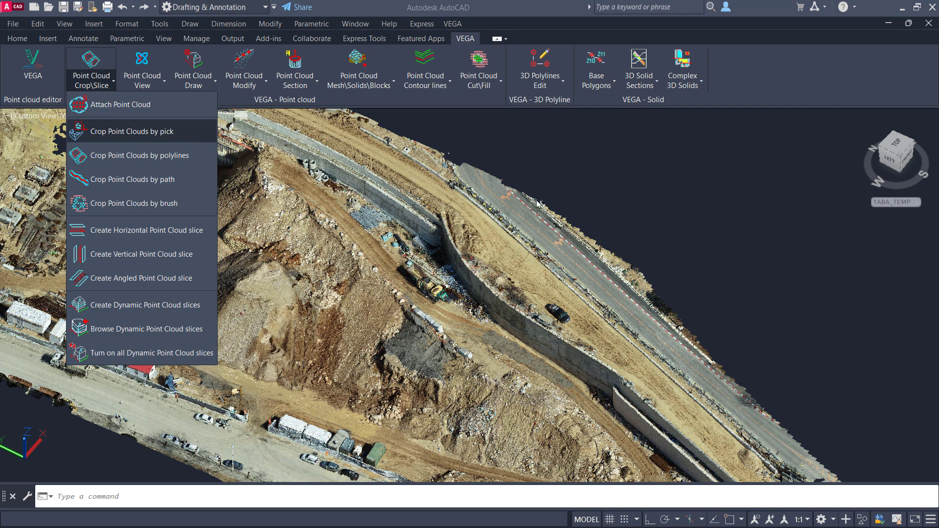
# Step: Set the viewport to the Top view, framed on the dark gravel stockpile beside the dirt haul road
pyautogui.click(552, 209)
pyautogui.scroll(-4, 508, 243)
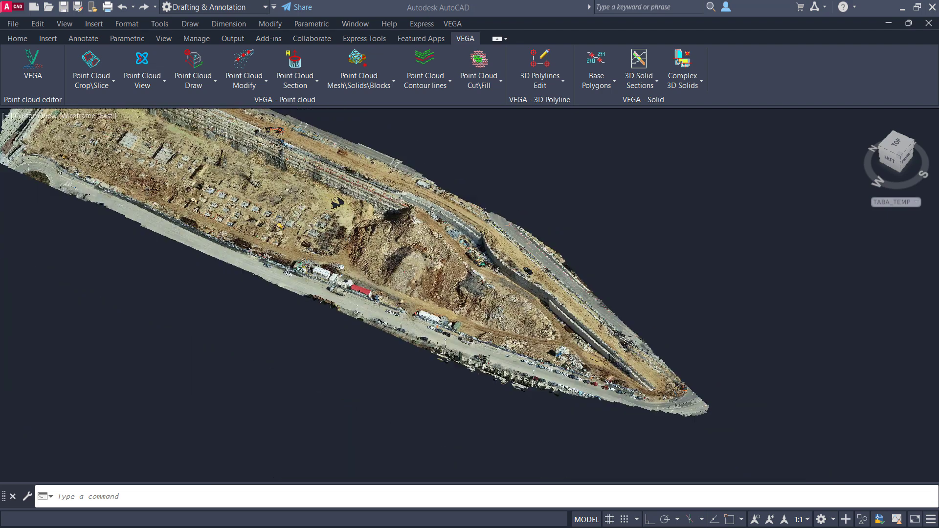
pyautogui.click(43, 117)
pyautogui.click(59, 145)
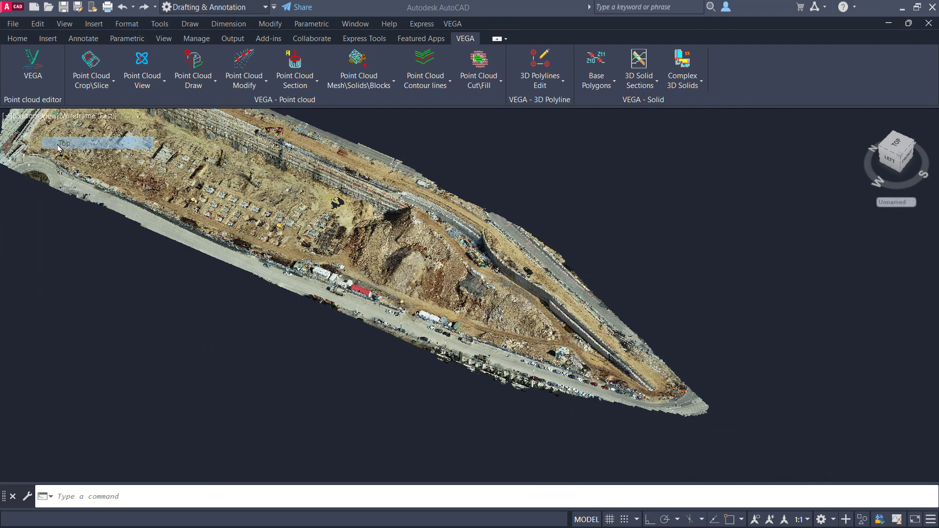
pyautogui.scroll(5, 350, 334)
pyautogui.scroll(2, 406, 202)
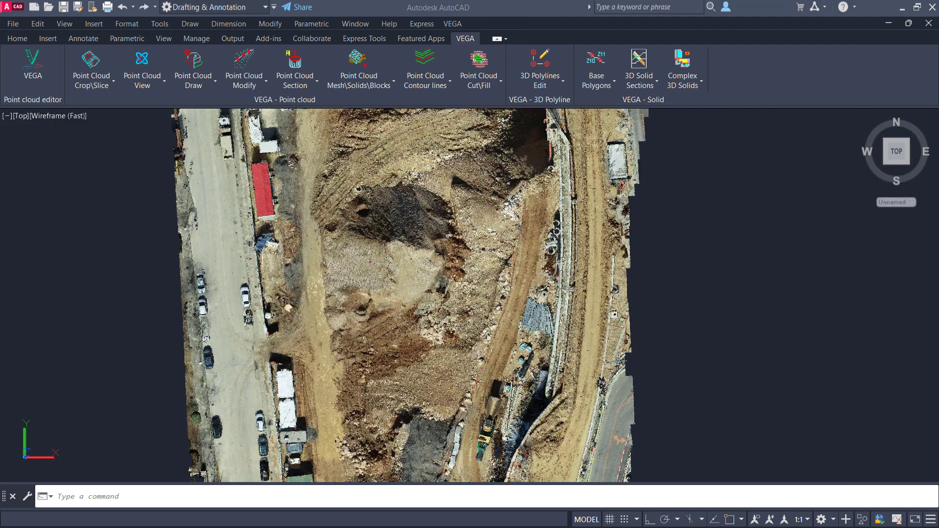
pyautogui.moveTo(407, 202); pyautogui.dragTo(424, 276, button='middle')
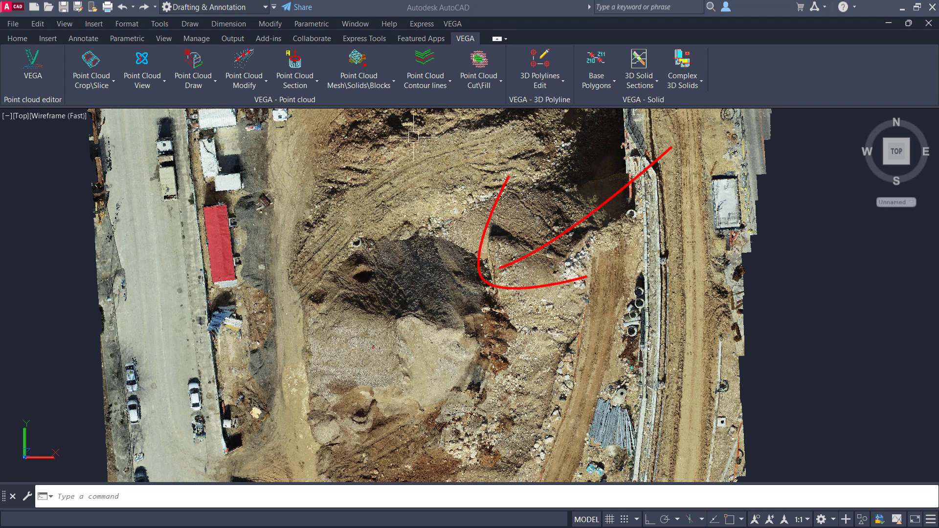
# Step: Crop the point cloud by pick to a closed polygon enclosing the dark gravel stockpile and the ground around it
pyautogui.click(93, 84)
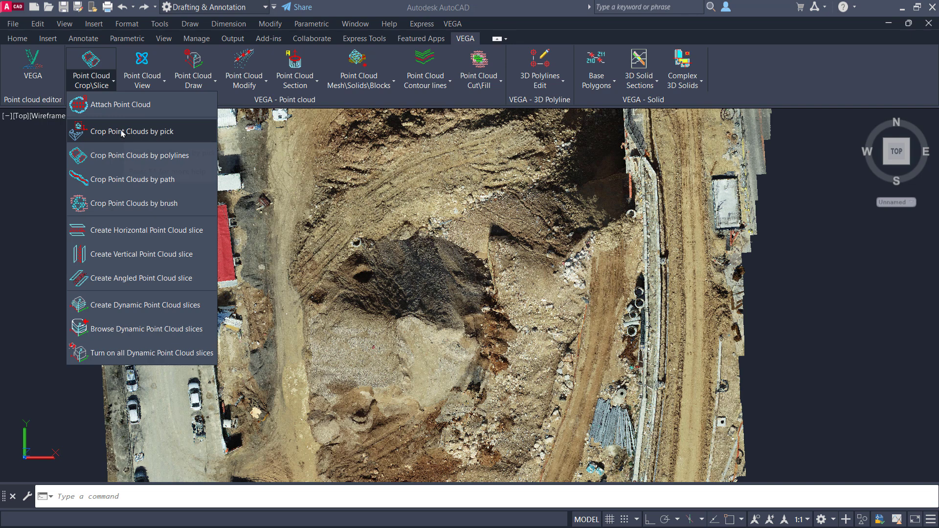
pyautogui.click(123, 133)
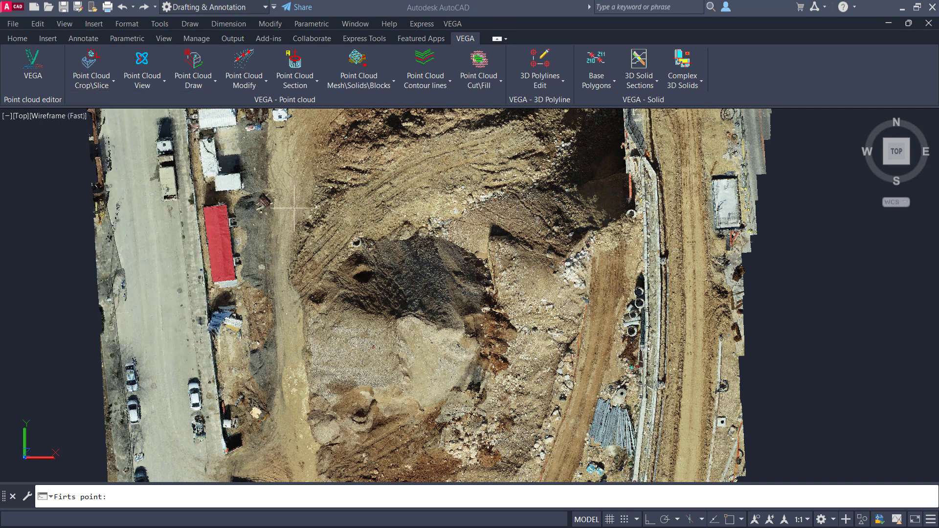
pyautogui.click(292, 245)
pyautogui.click(367, 183)
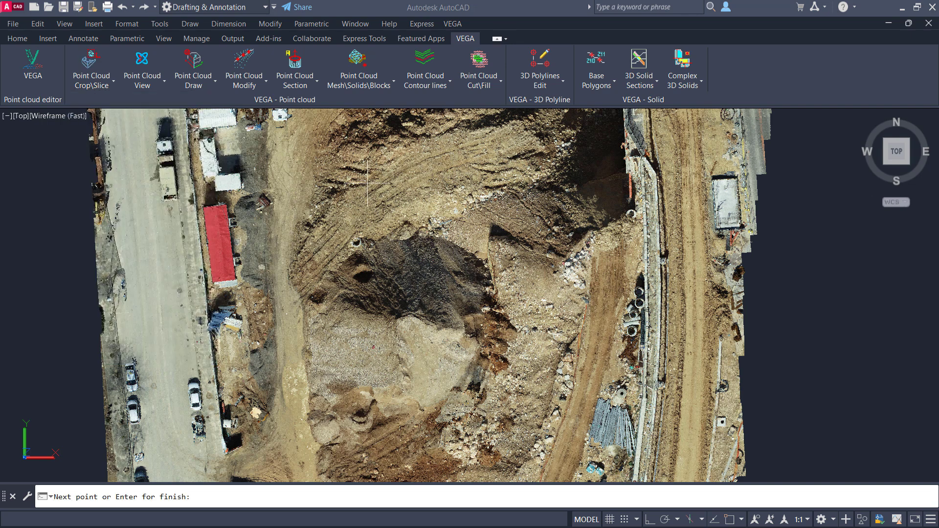
pyautogui.click(482, 163)
pyautogui.click(575, 281)
pyautogui.click(569, 419)
pyautogui.click(490, 460)
pyautogui.click(345, 451)
pyautogui.press('Return')
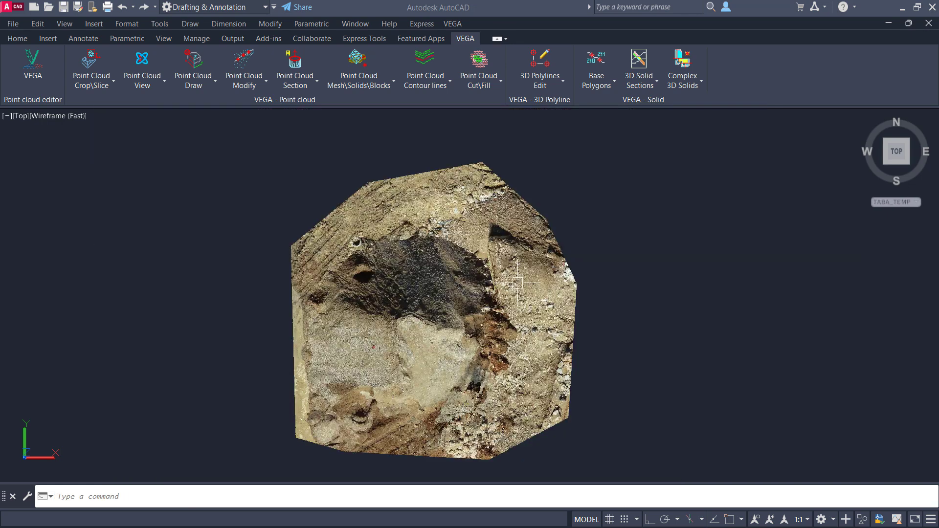
# Step: Inspect the cropped stockpile from the southeast isometric view and with 3D Orbit view by Point about its centre
pyautogui.click(909, 166)
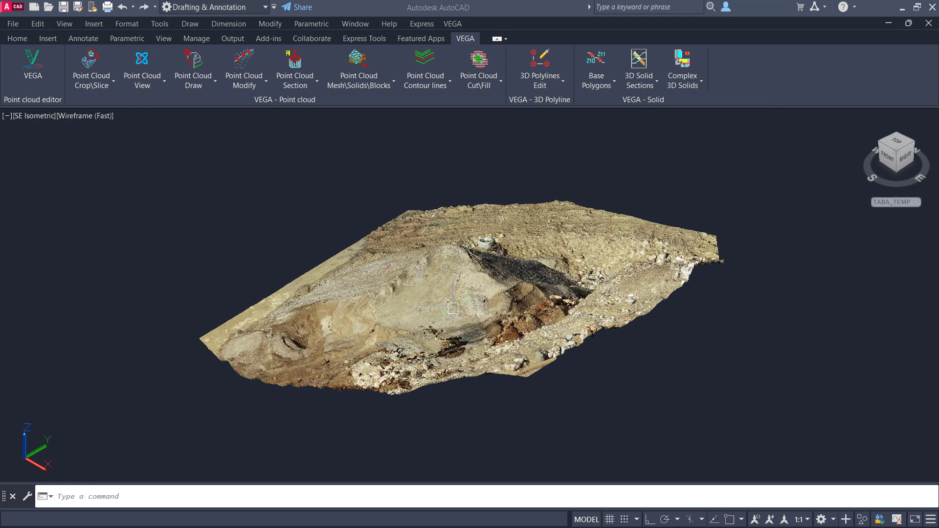
pyautogui.click(145, 85)
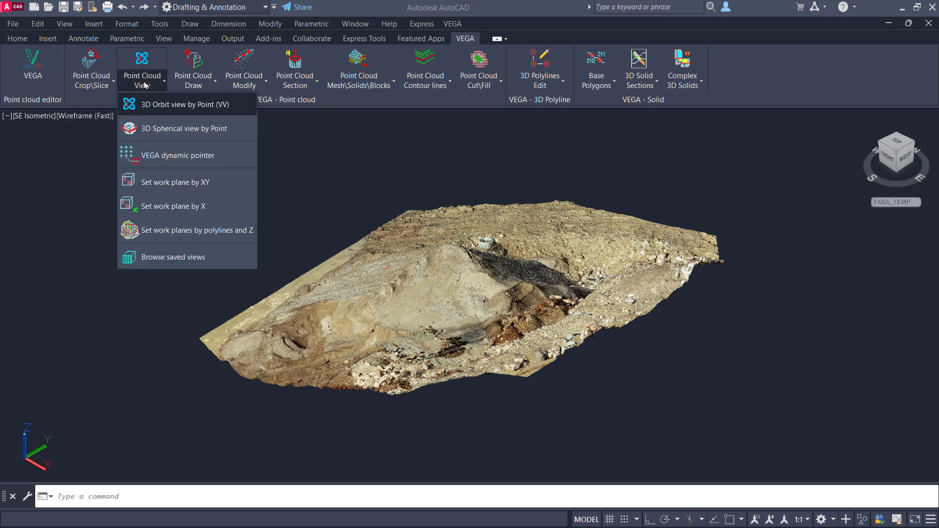
pyautogui.click(161, 104)
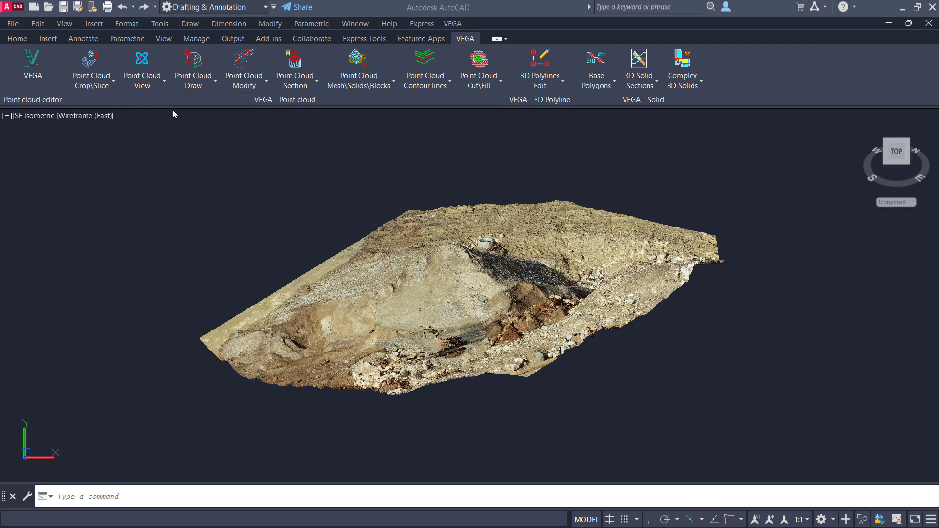
pyautogui.click(444, 306)
pyautogui.moveTo(444, 306); pyautogui.dragTo(583, 280)
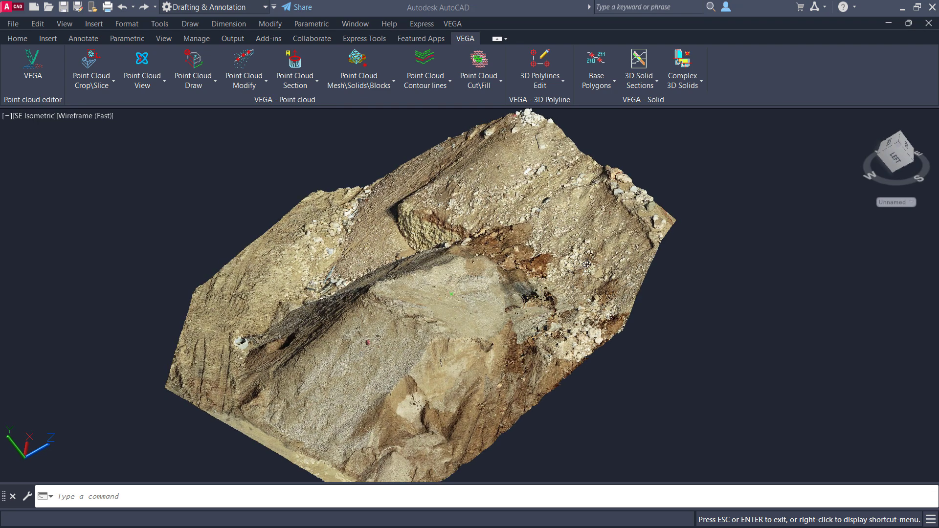
pyautogui.press('Escape')
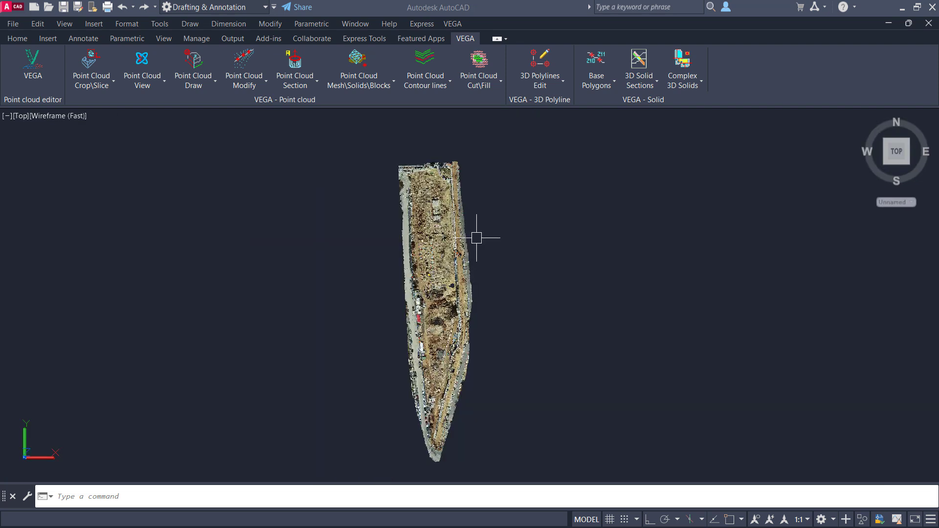
# Step: Copy the full point cloud twice with Ortho on, placing both copies in a horizontal row beside the original
pyautogui.write('copy')
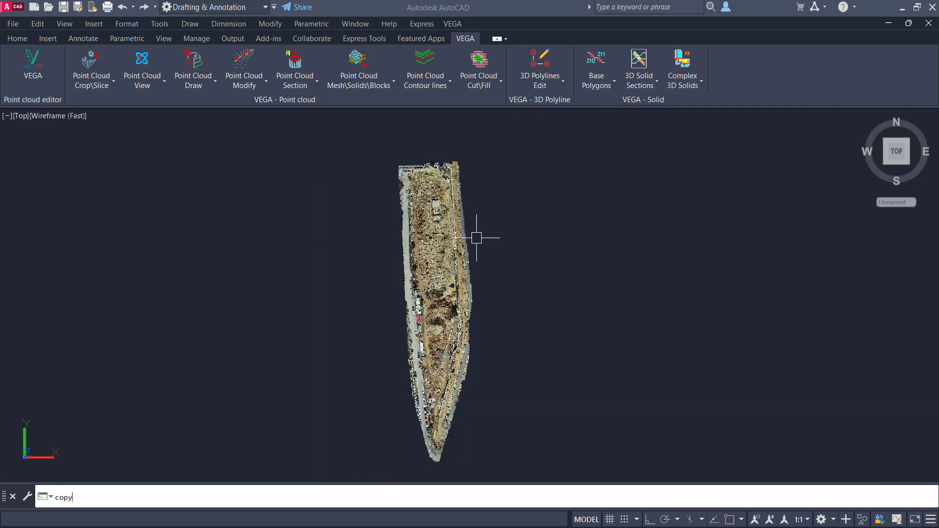
pyautogui.press('Return')
pyautogui.click(491, 162)
pyautogui.click(393, 233)
pyautogui.press('Return')
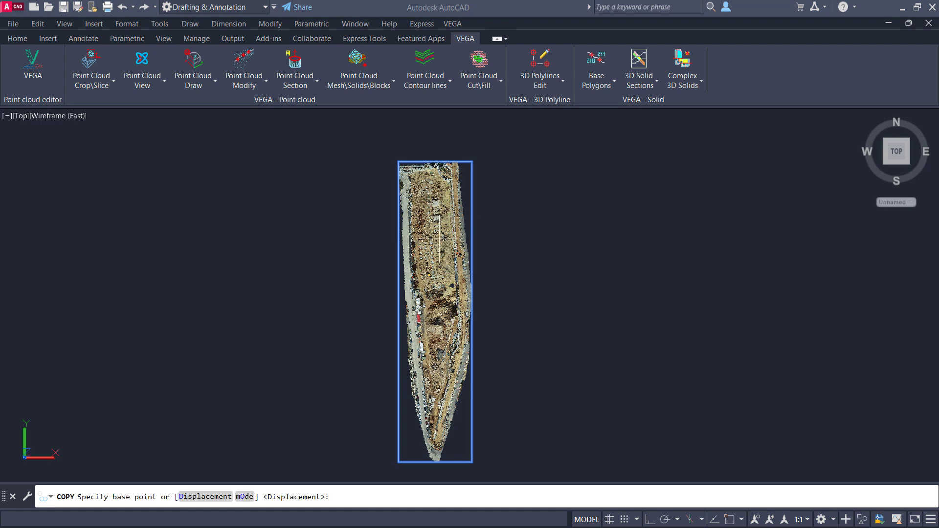
pyautogui.click(471, 224)
pyautogui.press('F8')
pyautogui.click(534, 231)
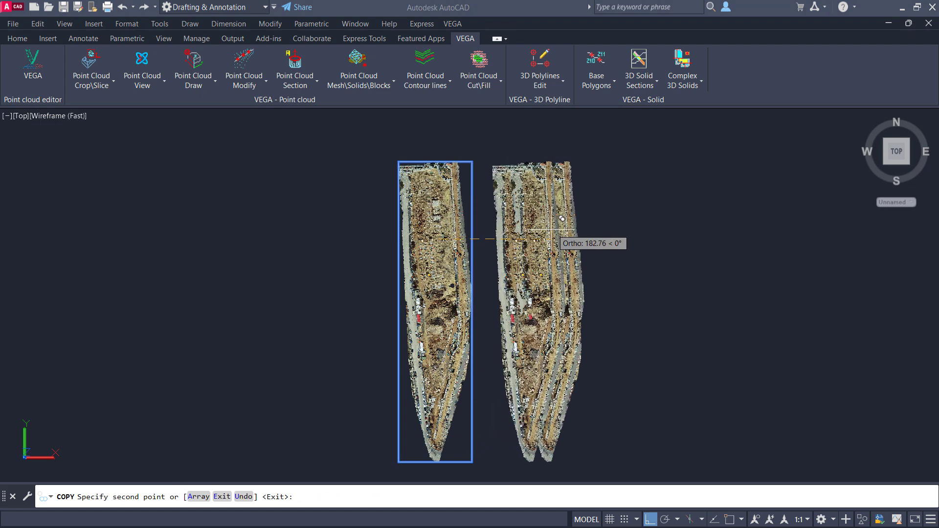
pyautogui.click(629, 221)
pyautogui.press('Return')
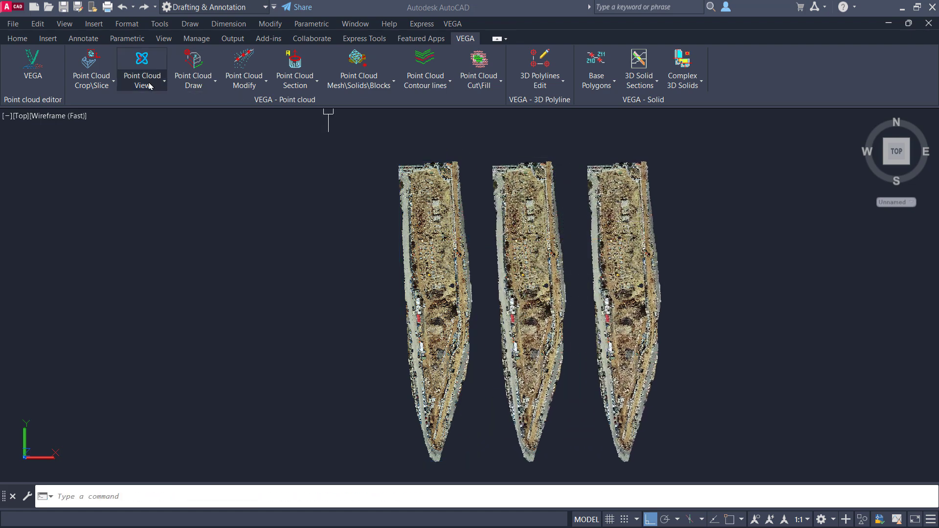
# Step: Crop all three point clouds together by pick, with one polygon spanning their middle sections
pyautogui.click(102, 86)
pyautogui.click(112, 128)
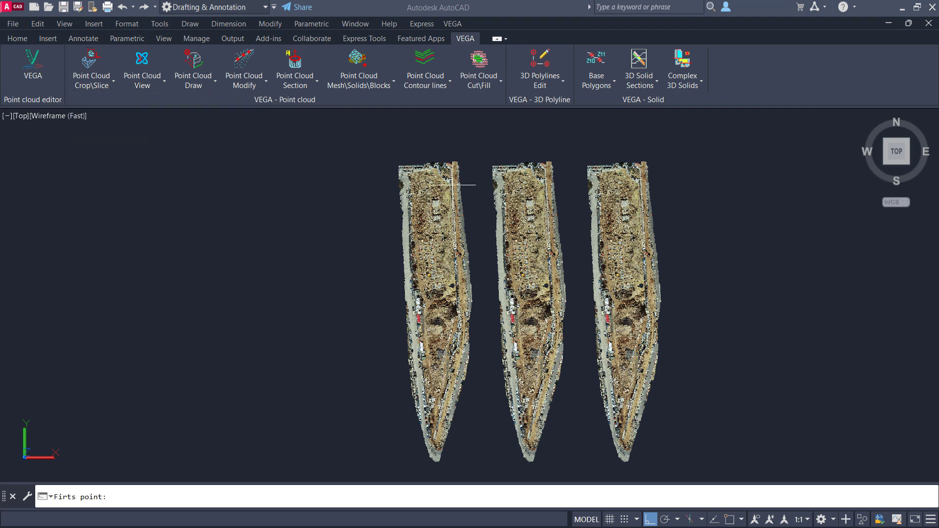
pyautogui.click(431, 229)
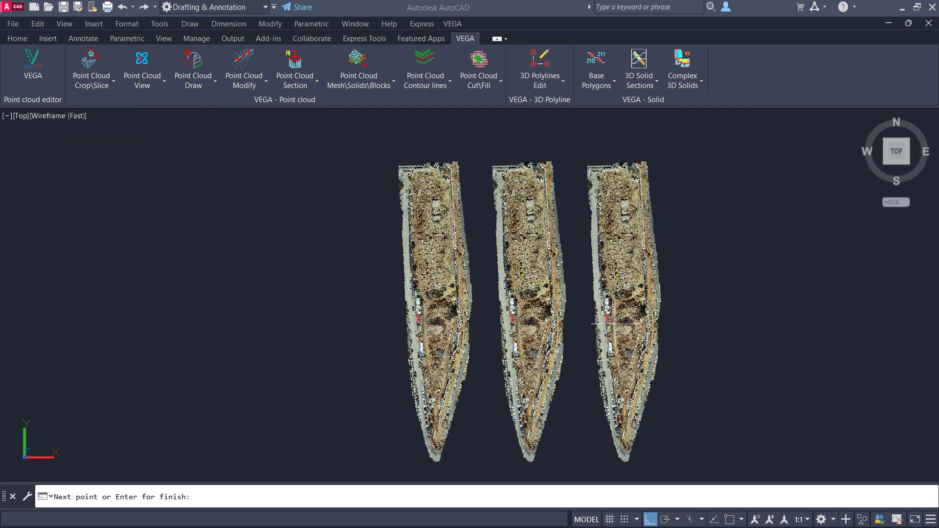
pyautogui.click(423, 345)
pyautogui.press('Return')
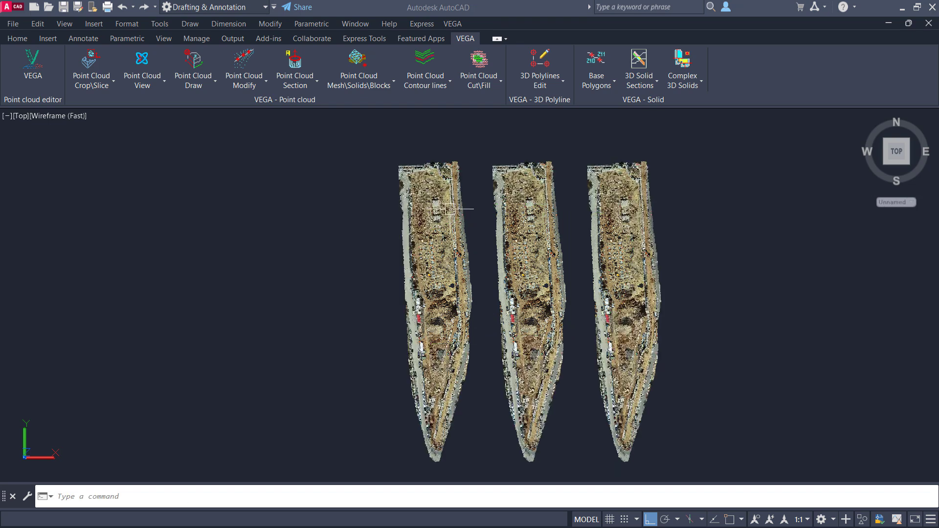
# Step: Try to crop all three selected point clouds at once with the native Polygonal crop
pyautogui.click(441, 170)
pyautogui.press('Escape')
pyautogui.click(677, 167)
pyautogui.click(456, 293)
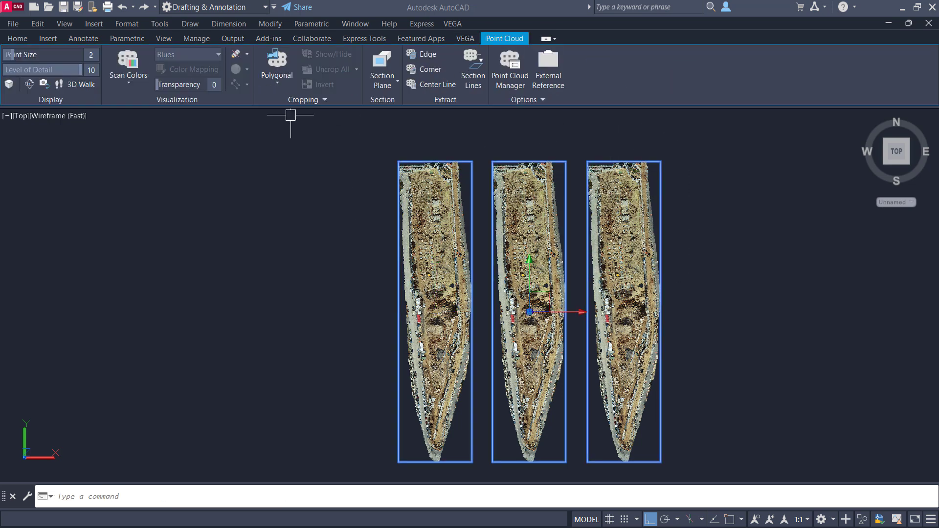
pyautogui.click(277, 84)
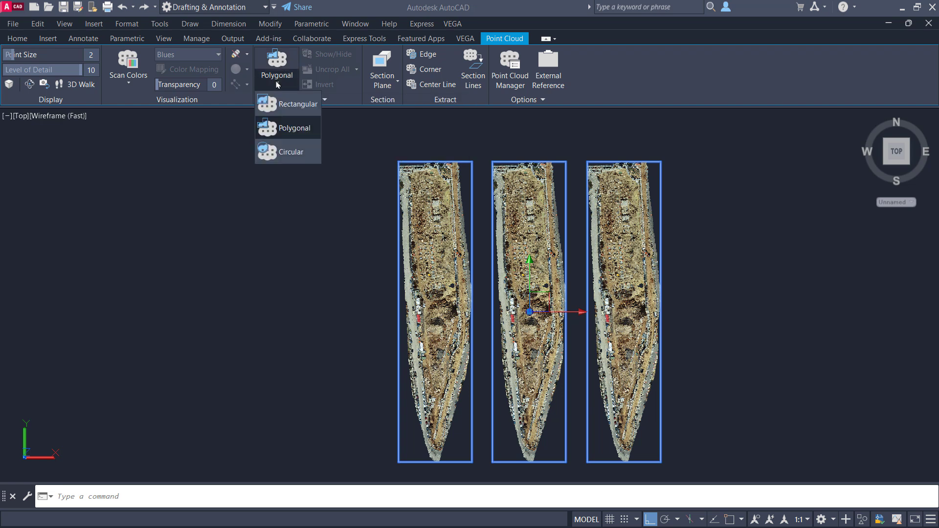
pyautogui.click(288, 128)
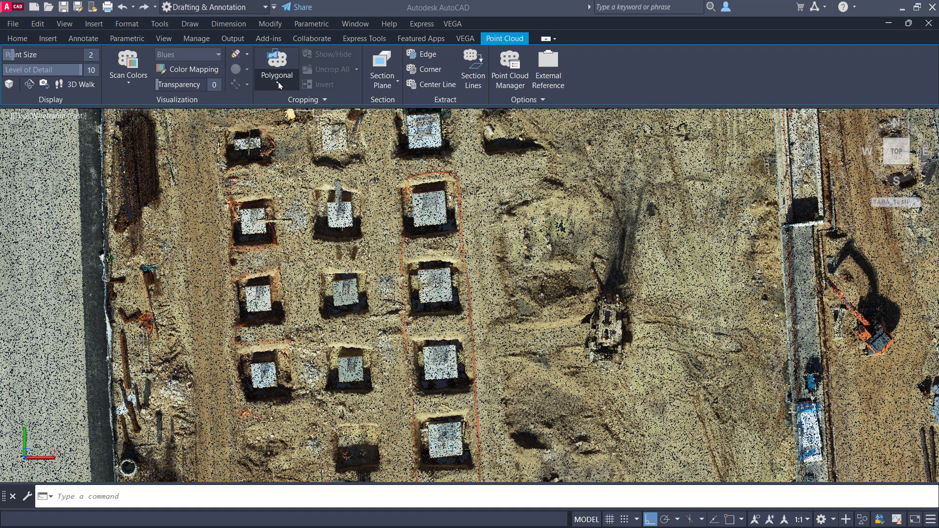
# Step: Try a native Polygonal crop on a single cloud, outlining the ground from the footings to the orange excavator
pyautogui.click(277, 80)
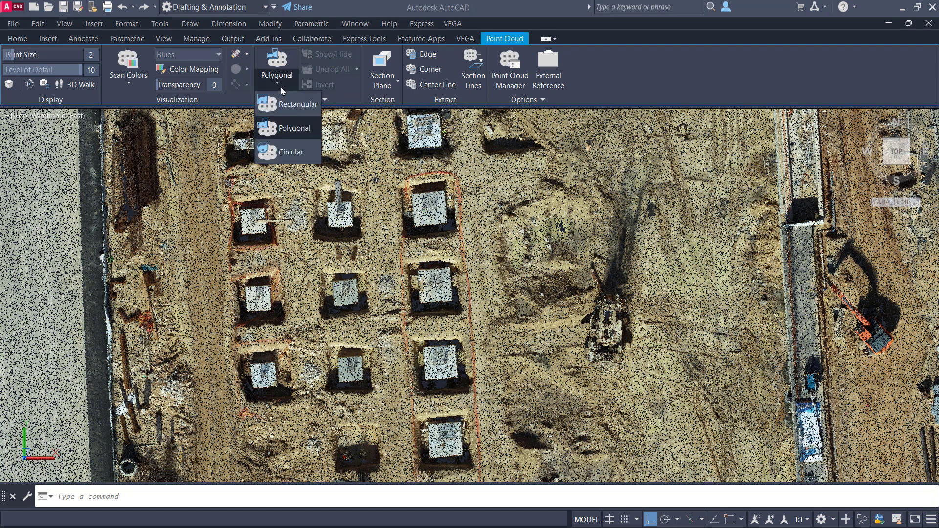
pyautogui.click(481, 176)
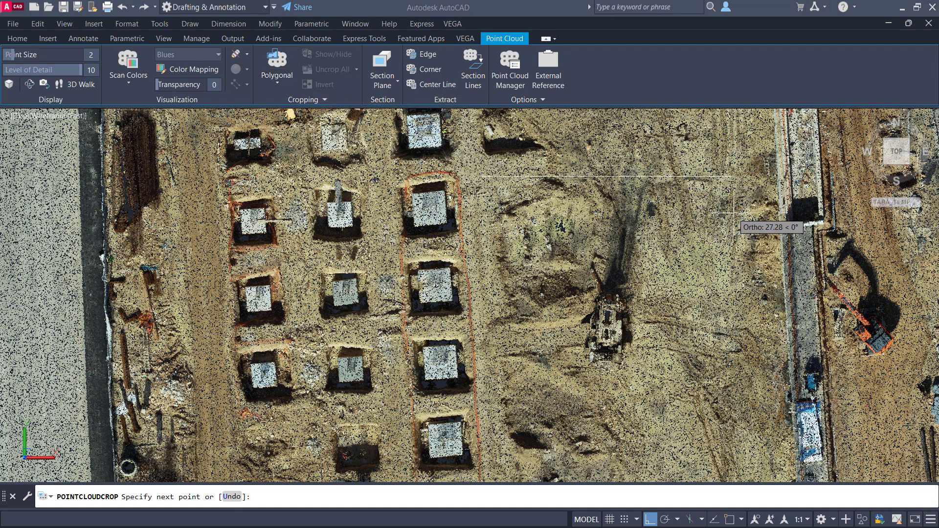
pyautogui.click(873, 240)
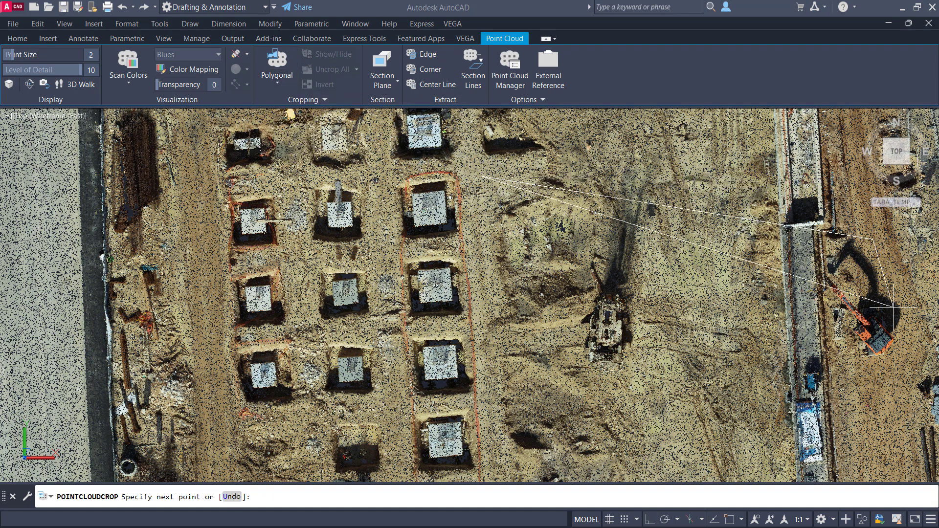
pyautogui.click(892, 308)
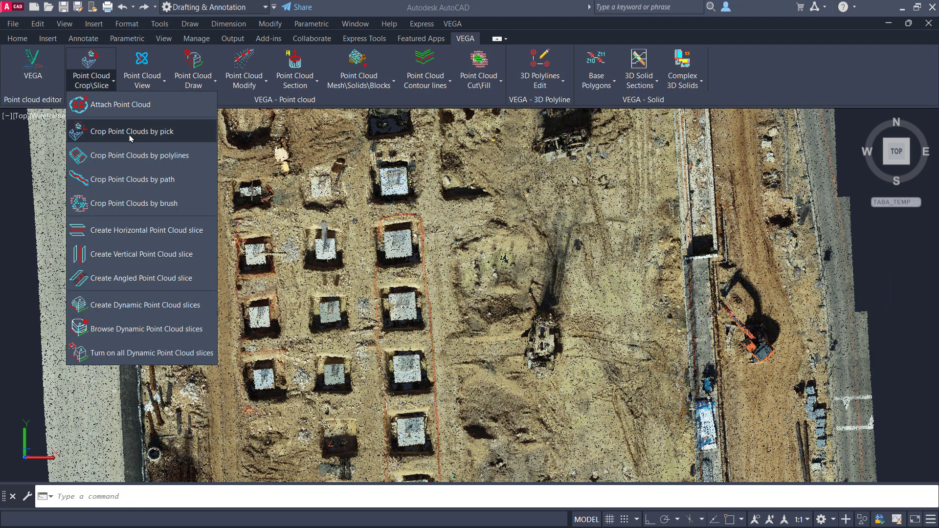
# Step: Crop the point cloud by pick around the ground between the footings and the orange excavator, panning while placing vertices
pyautogui.click(131, 137)
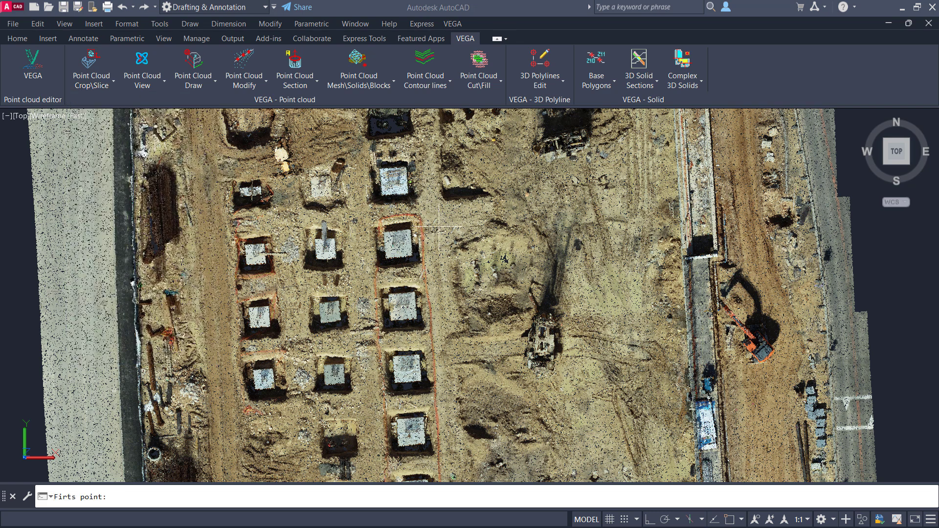
pyautogui.click(422, 252)
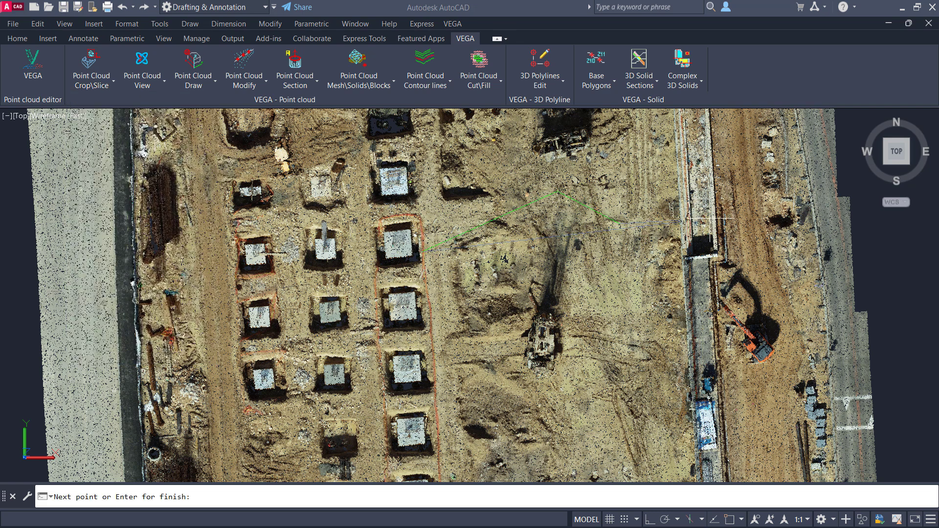
pyautogui.moveTo(737, 223); pyautogui.dragTo(554, 256, button='middle')
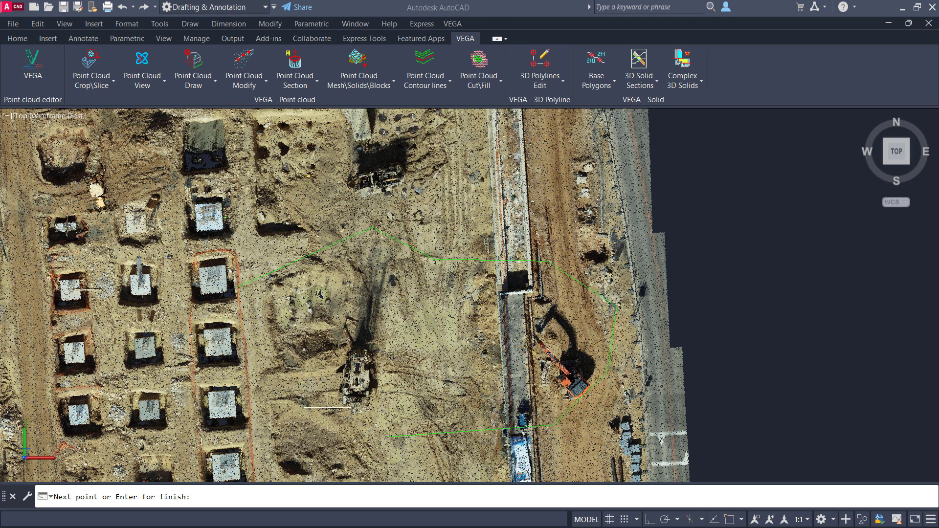
pyautogui.moveTo(328, 415); pyautogui.dragTo(526, 358, button='middle')
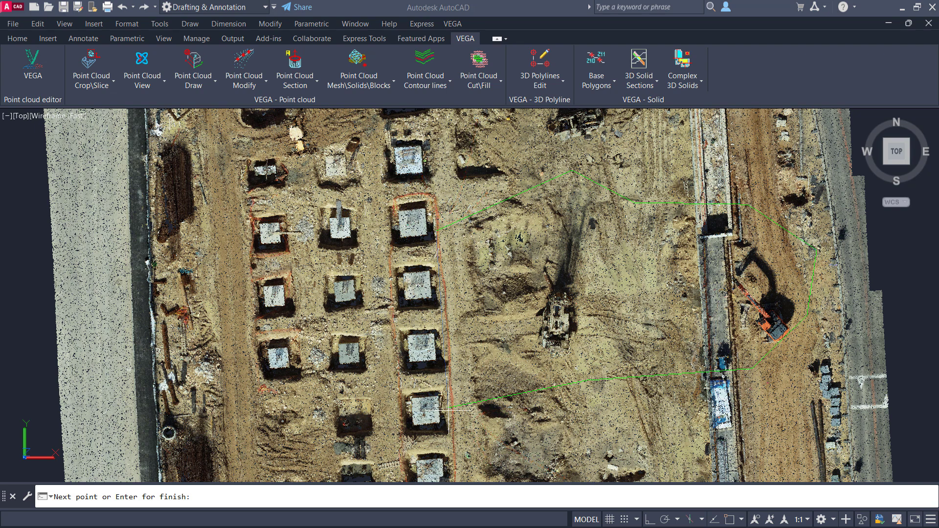
pyautogui.press('Return')
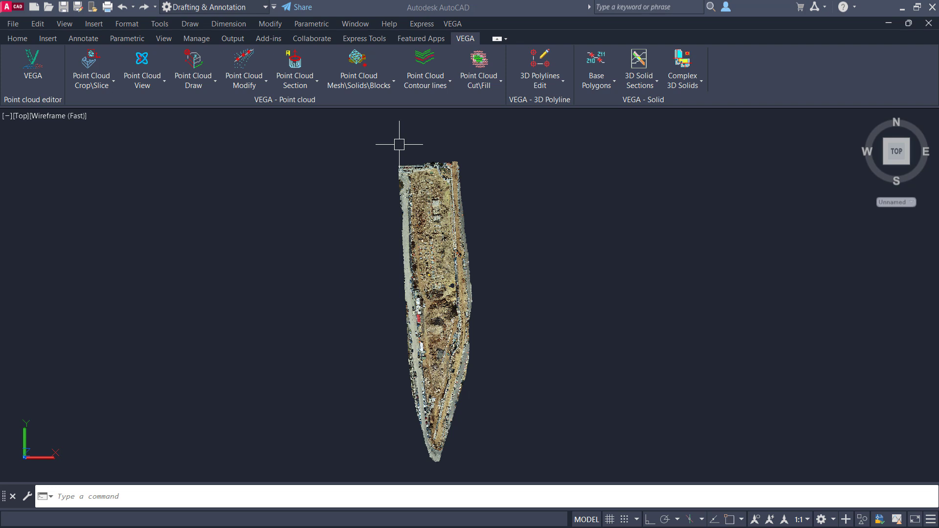
# Step: Try a crop by pick with a four-point polygon drawn in the empty space west of the point cloud
pyautogui.click(91, 84)
pyautogui.click(136, 132)
pyautogui.click(330, 216)
pyautogui.click(380, 216)
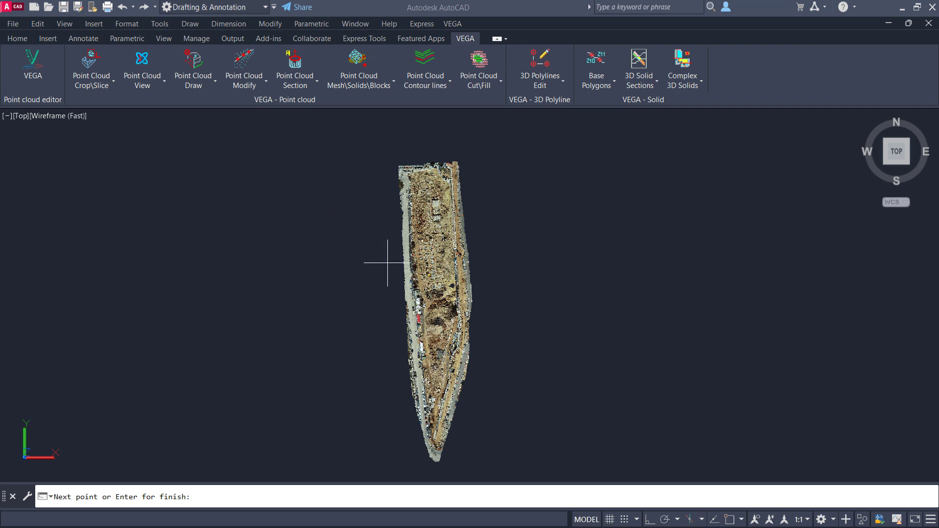
pyautogui.click(387, 263)
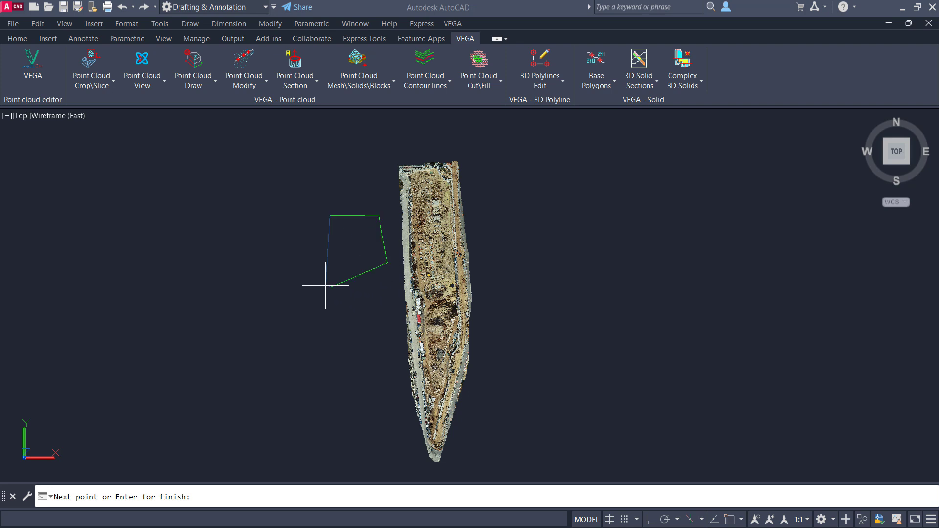
pyautogui.press('Return')
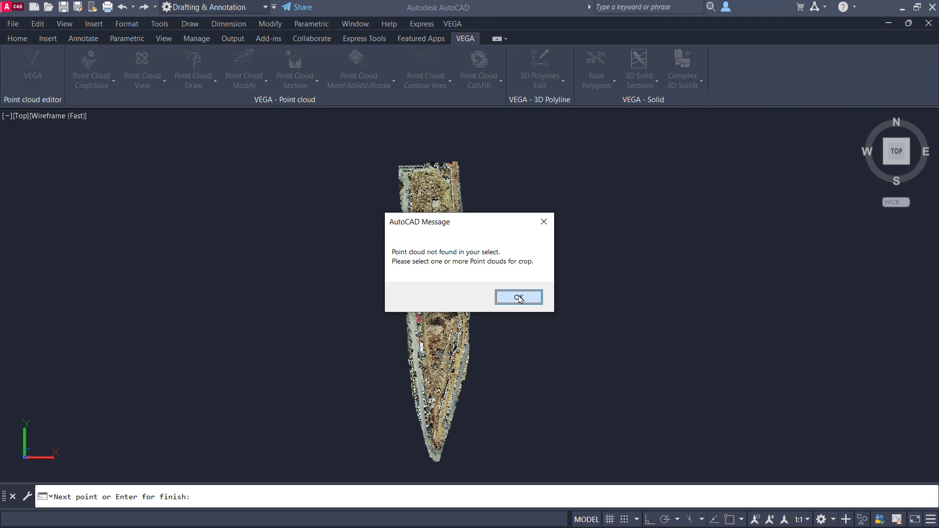
pyautogui.click(519, 298)
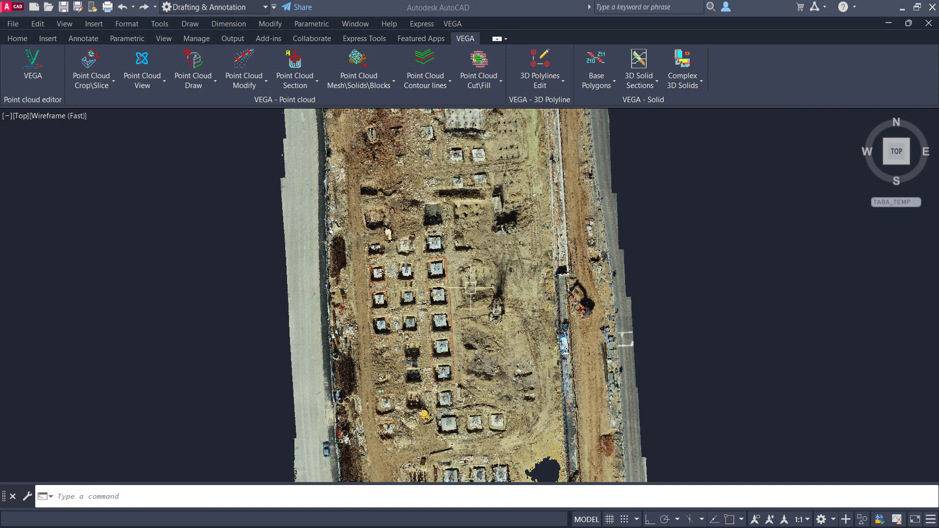
pyautogui.write('pl')
pyautogui.press('Return')
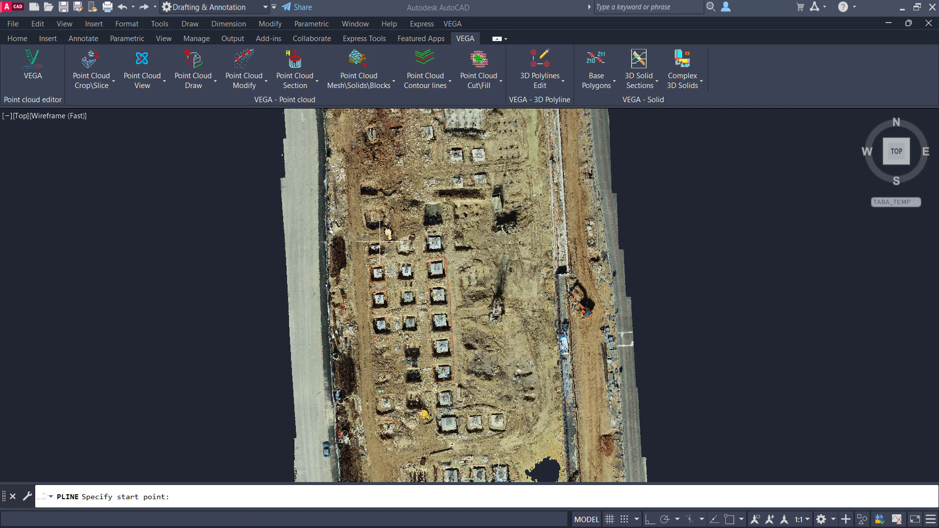
pyautogui.click(361, 234)
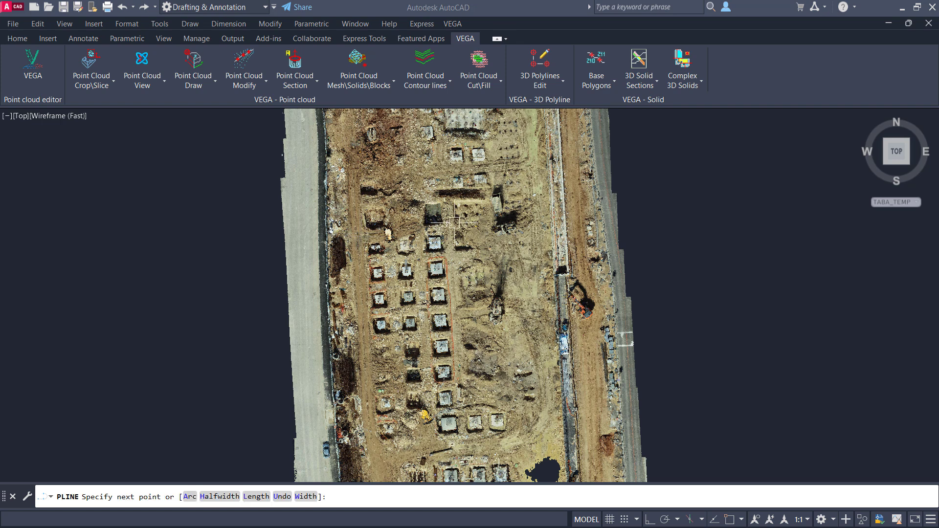
pyautogui.press('Escape')
# Step: Set the point cloud's transparency to 73 so that linework drawn over it stands out
pyautogui.click(479, 211)
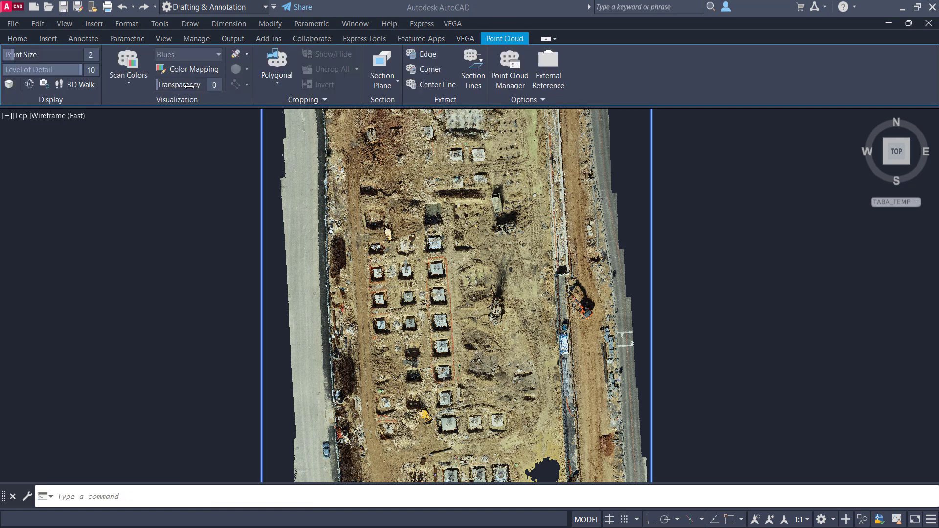
pyautogui.moveTo(188, 86); pyautogui.dragTo(196, 85)
pyautogui.press('Escape')
# Step: Draw a closed six-point, L-shaped polyline around the columns of concrete footings
pyautogui.write('pl')
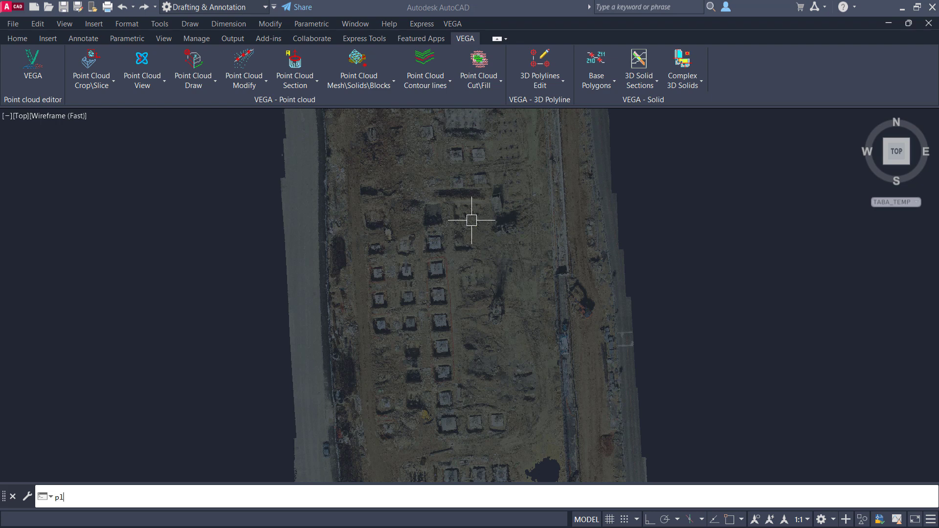
pyautogui.press('Return')
pyautogui.click(358, 239)
pyautogui.click(470, 226)
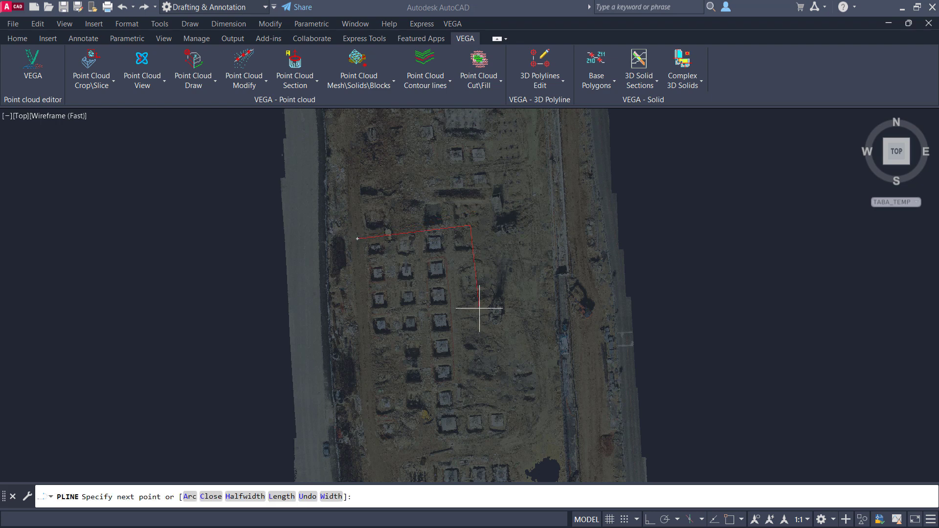
pyautogui.click(465, 389)
pyautogui.click(529, 384)
pyautogui.click(516, 451)
pyautogui.click(368, 461)
pyautogui.press('Return')
# Step: Draw a closed four-sided polyline over the roadside strip just south of the red-roofed building
pyautogui.scroll(2, 377, 320)
pyautogui.moveTo(384, 329); pyautogui.dragTo(437, 162, button='middle')
pyautogui.scroll(-5, 437, 161)
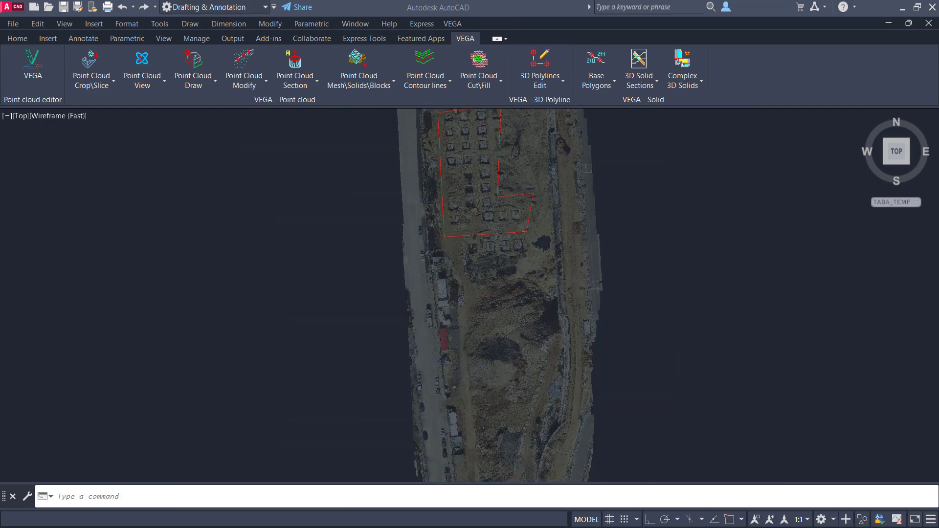
pyautogui.scroll(-2, 539, 269)
pyautogui.moveTo(536, 265); pyautogui.dragTo(520, 222, button='middle')
pyautogui.scroll(3, 520, 222)
pyautogui.press('Return')
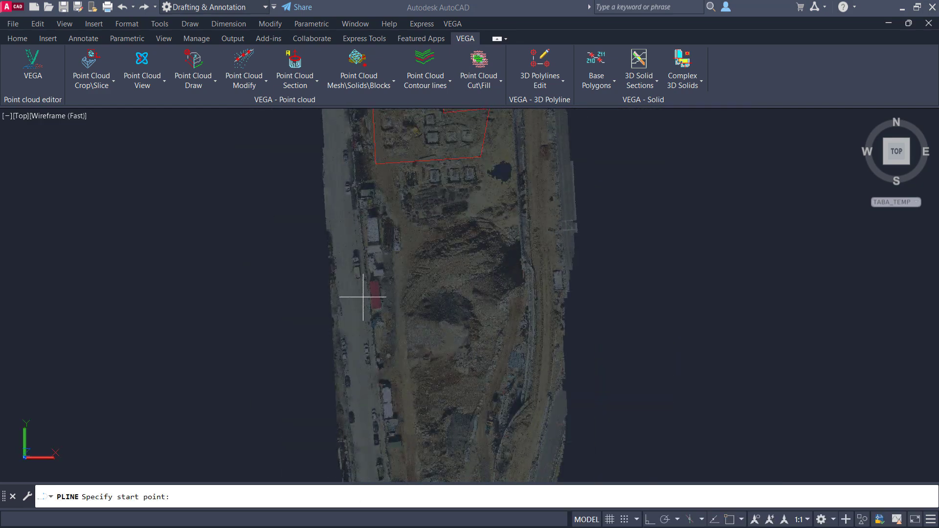
pyautogui.click(355, 318)
pyautogui.click(392, 315)
pyautogui.click(404, 458)
pyautogui.click(367, 439)
pyautogui.write('c')
pyautogui.press('Return')
# Step: Draw a closed freeform polyline of arc segments around the excavated soil mounds, giving the first arc a second point
pyautogui.scroll(2, 485, 248)
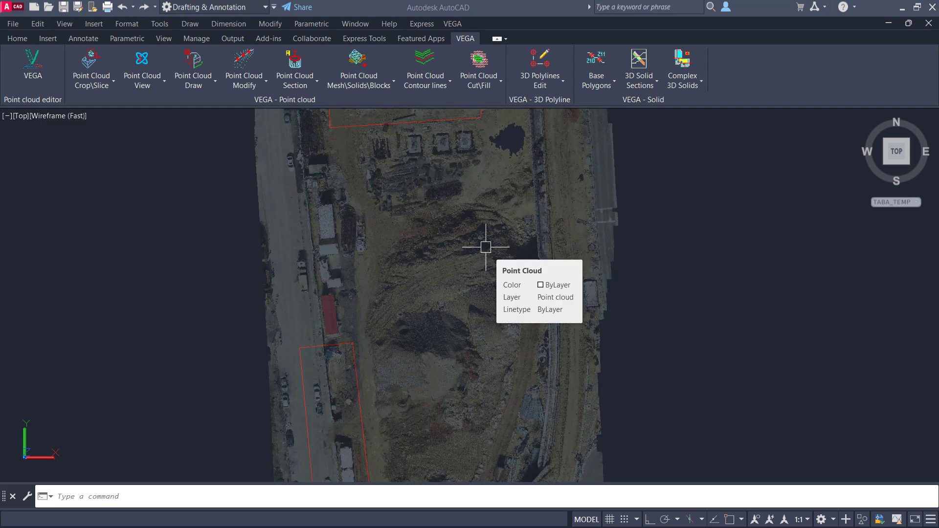
pyautogui.press('Return')
pyautogui.press('BackSpace')
pyautogui.press('BackSpace')
pyautogui.click(377, 217)
pyautogui.write('a')
pyautogui.press('Return')
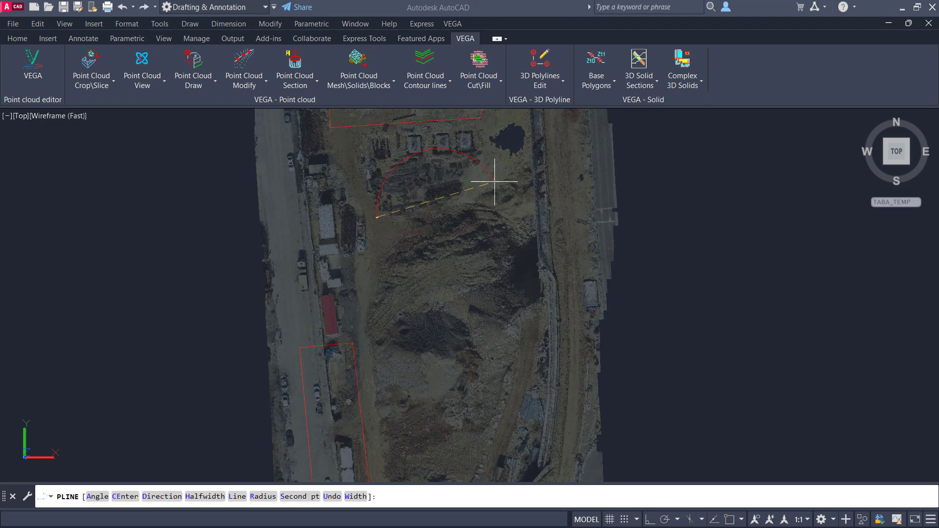
pyautogui.write('s')
pyautogui.press('Return')
pyautogui.click(491, 193)
pyautogui.click(551, 328)
pyautogui.click(514, 370)
pyautogui.click(446, 419)
pyautogui.click(377, 420)
pyautogui.click(382, 317)
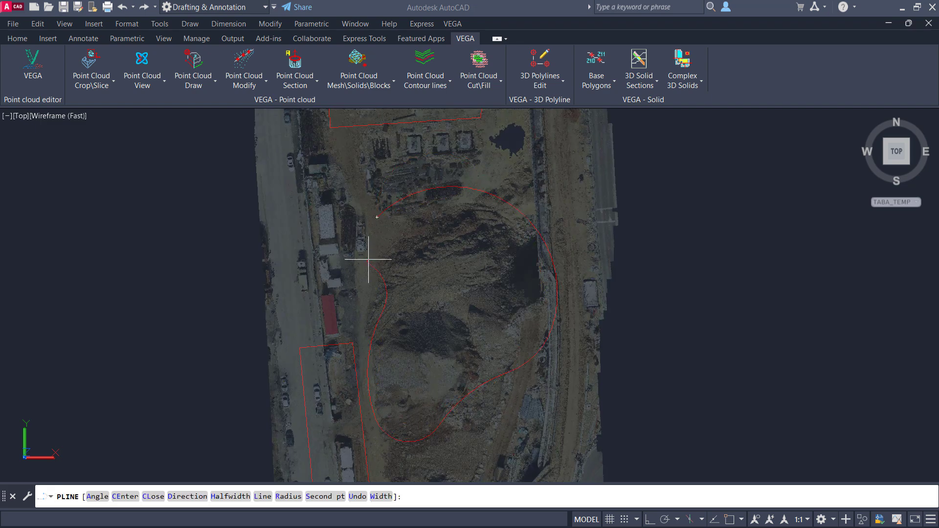
pyautogui.click(369, 262)
pyautogui.write('cl')
pyautogui.press('Return')
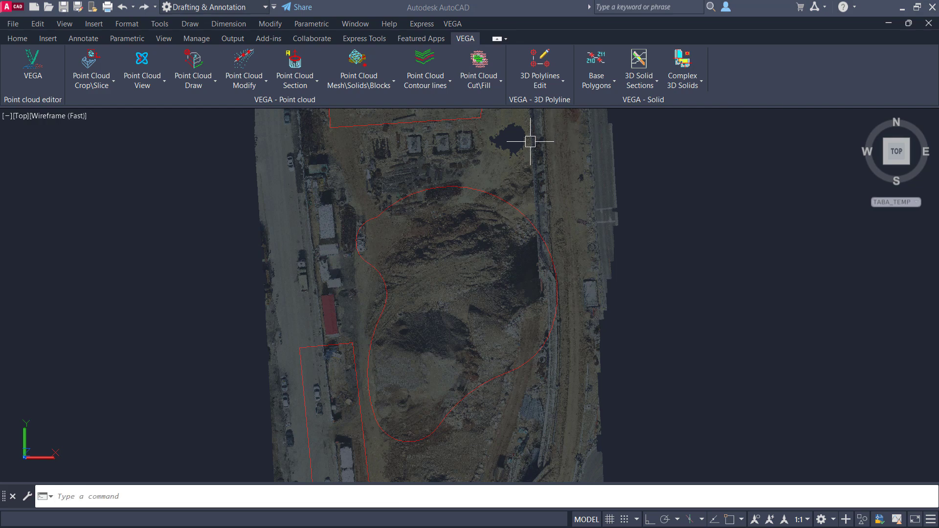
# Step: Set the point cloud's transparency back to 0 and deselect it
pyautogui.click(538, 144)
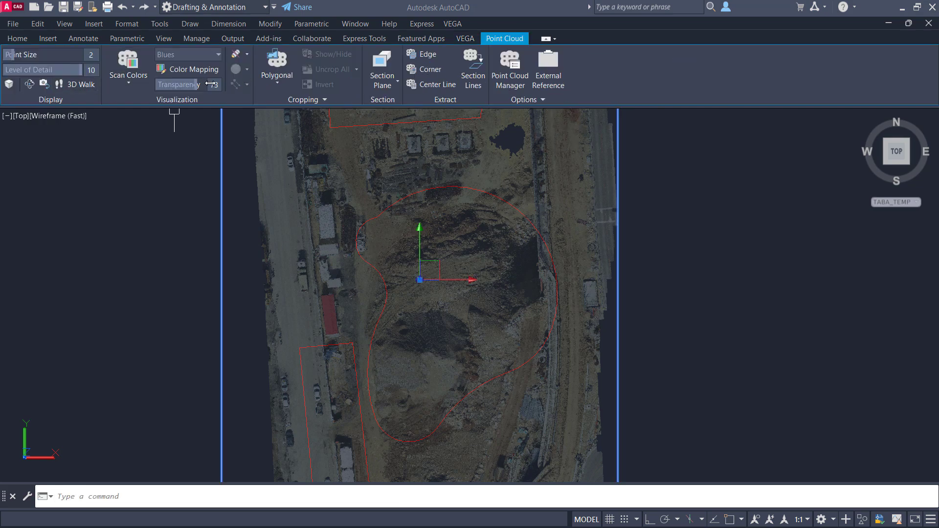
pyautogui.moveTo(194, 85); pyautogui.dragTo(158, 85)
pyautogui.press('Escape')
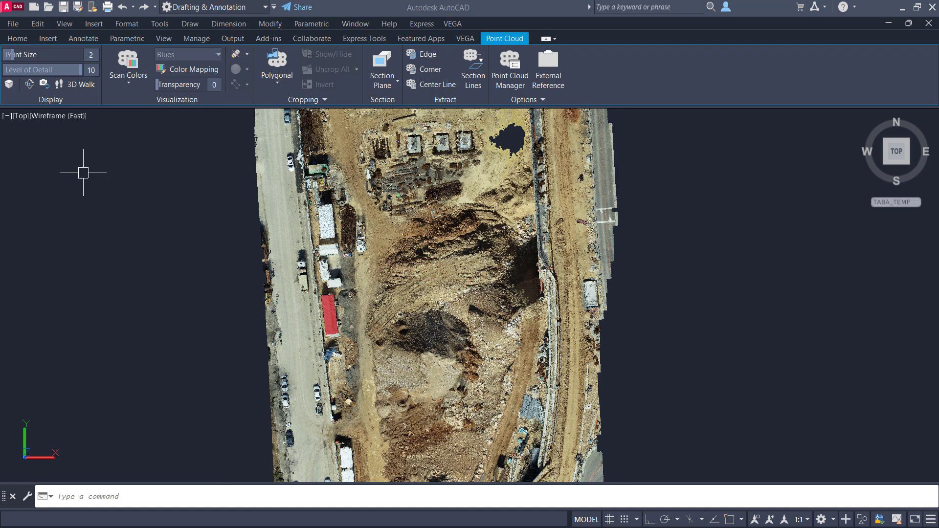
# Step: Crop the point clouds by the three closed polylines with the Keep external crop separation type
pyautogui.click(93, 82)
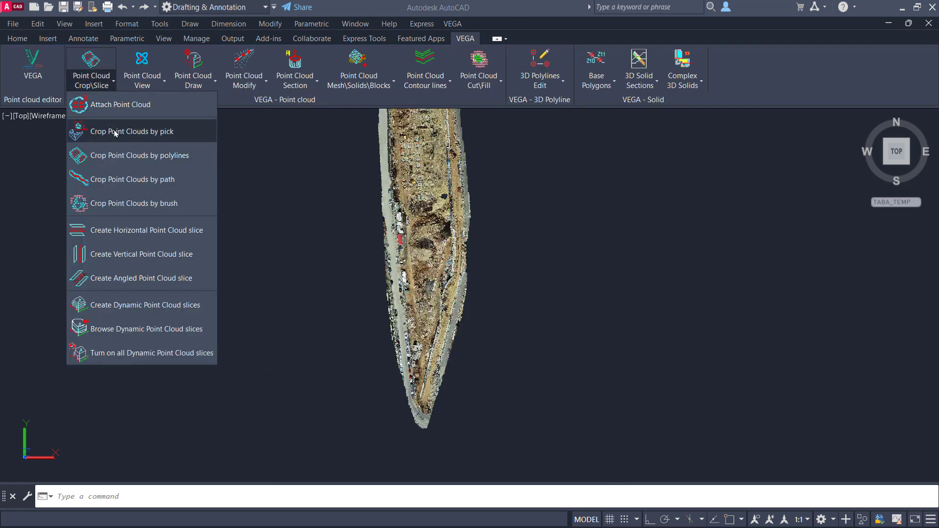
pyautogui.click(133, 156)
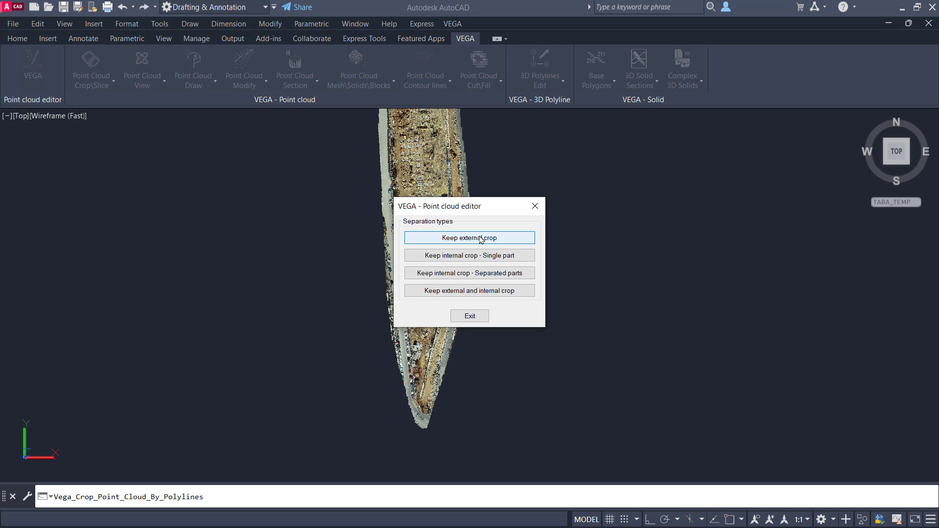
pyautogui.click(483, 238)
pyautogui.click(581, 127)
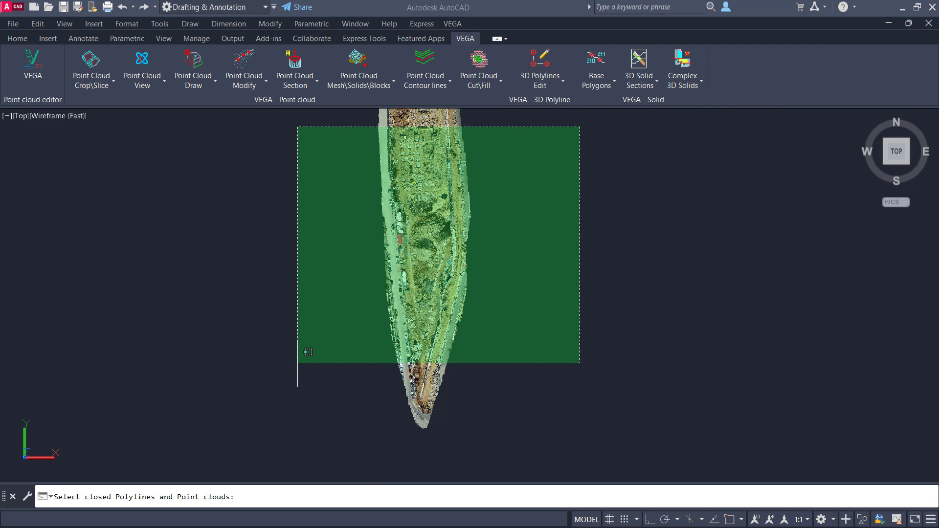
pyautogui.click(295, 357)
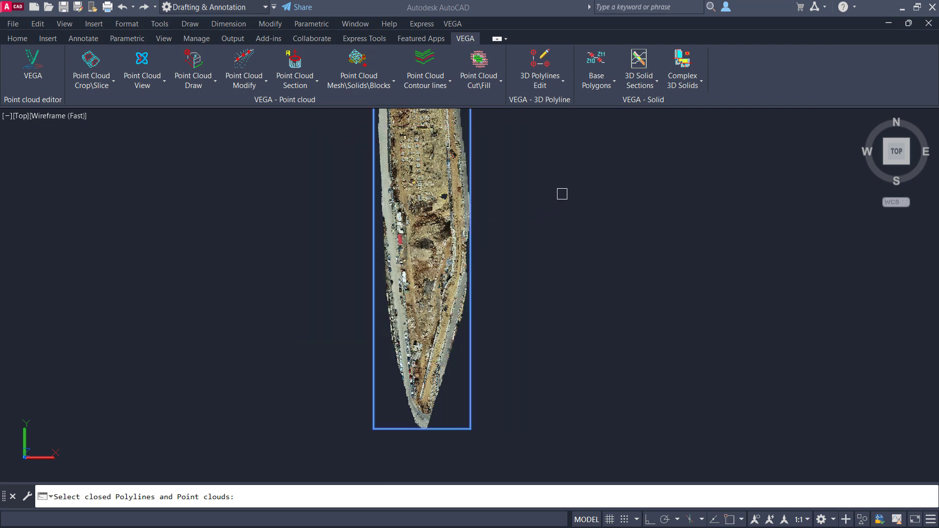
pyautogui.click(414, 290)
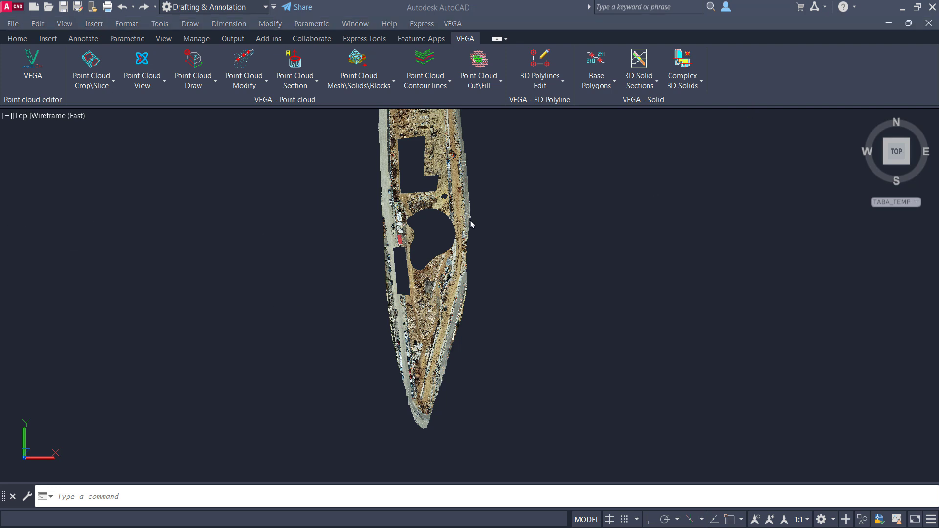
# Step: Examine the three openings cut in the point cloud from above and in the SE isometric view
pyautogui.scroll(5, 430, 234)
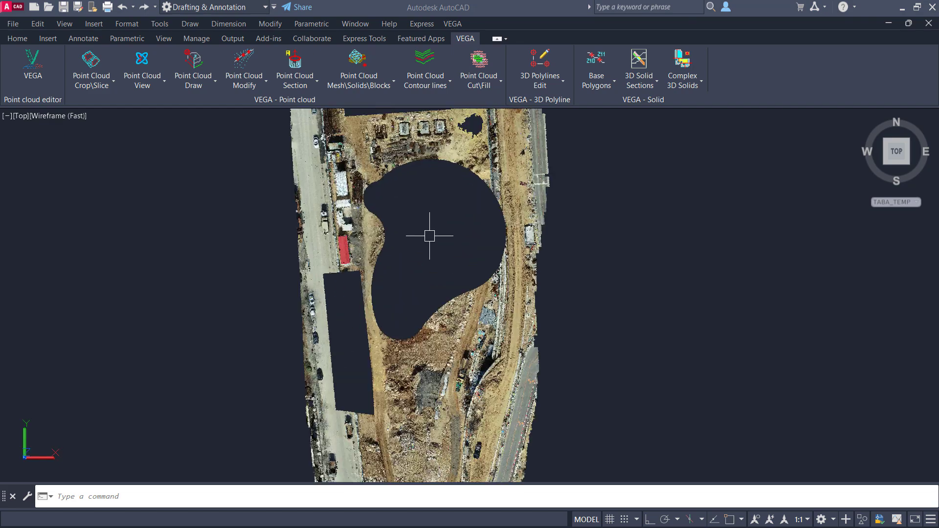
pyautogui.scroll(-7, 435, 392)
pyautogui.scroll(2, 467, 274)
pyautogui.click(908, 163)
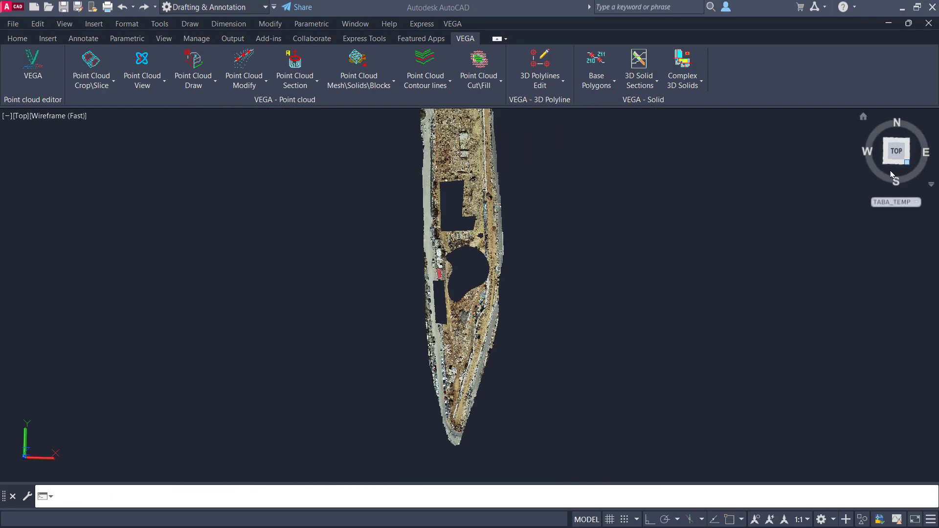
pyautogui.scroll(2, 498, 311)
pyautogui.scroll(4, 492, 304)
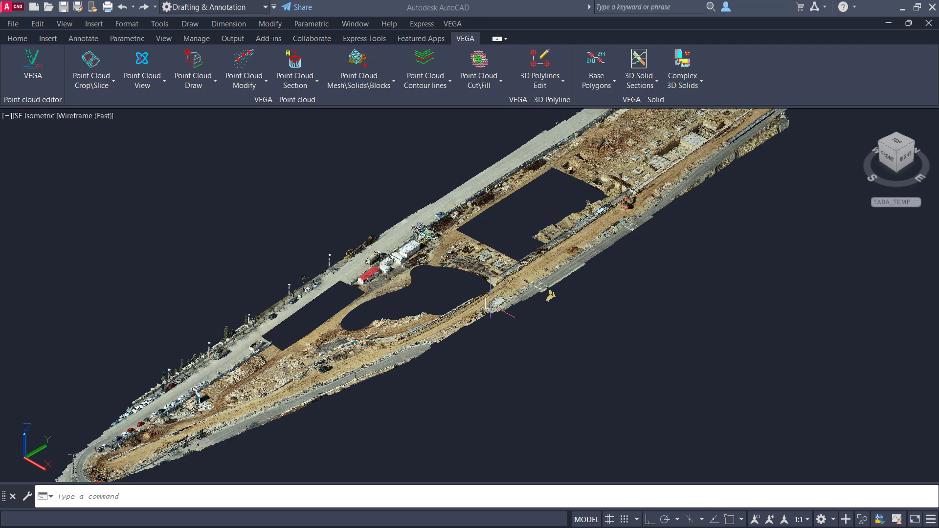
pyautogui.click(896, 144)
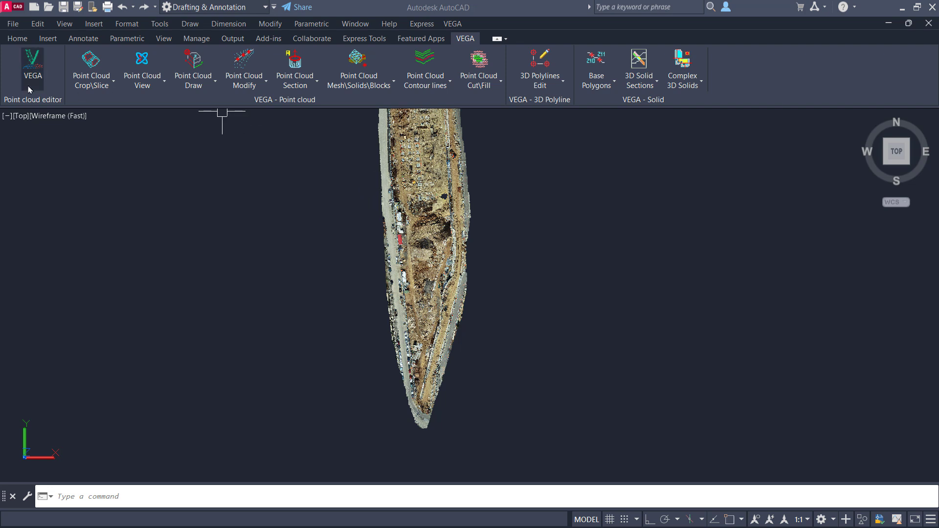
# Step: Crop the point clouds by polylines with Keep internal crop - Single part and Erase contour polylines set to Yes
pyautogui.click(91, 80)
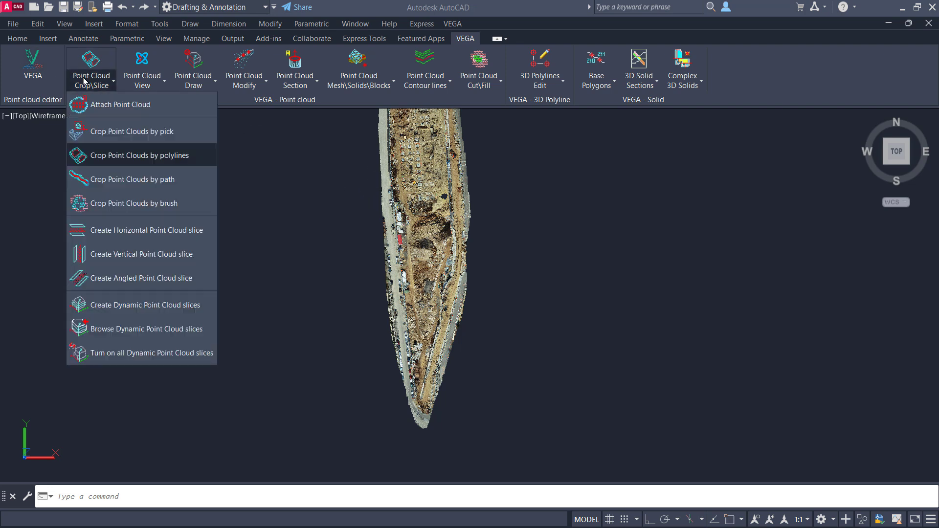
pyautogui.click(118, 155)
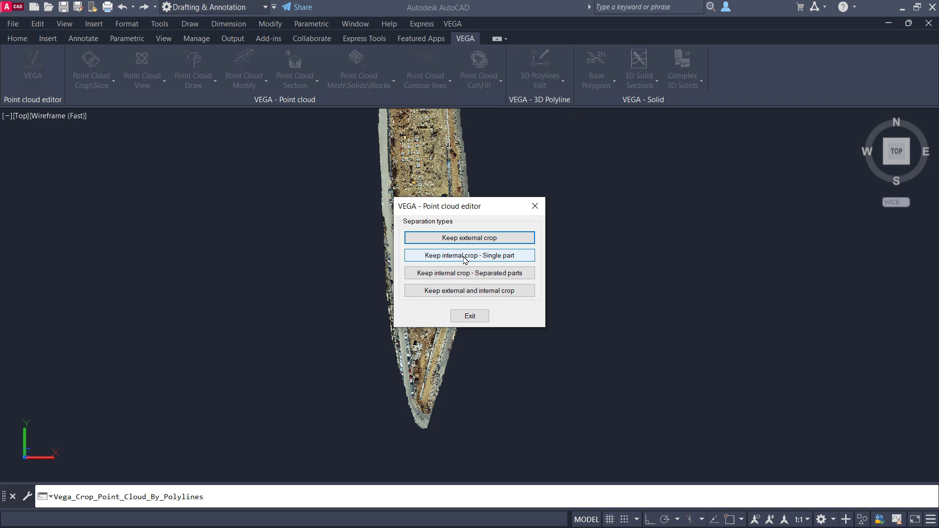
pyautogui.click(463, 257)
pyautogui.click(562, 144)
pyautogui.click(319, 342)
pyautogui.press('Return')
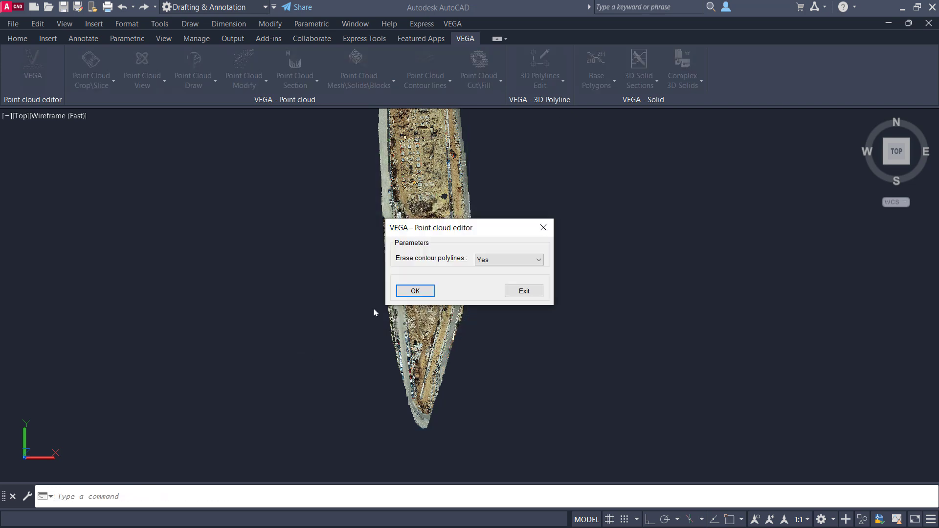
pyautogui.click(415, 290)
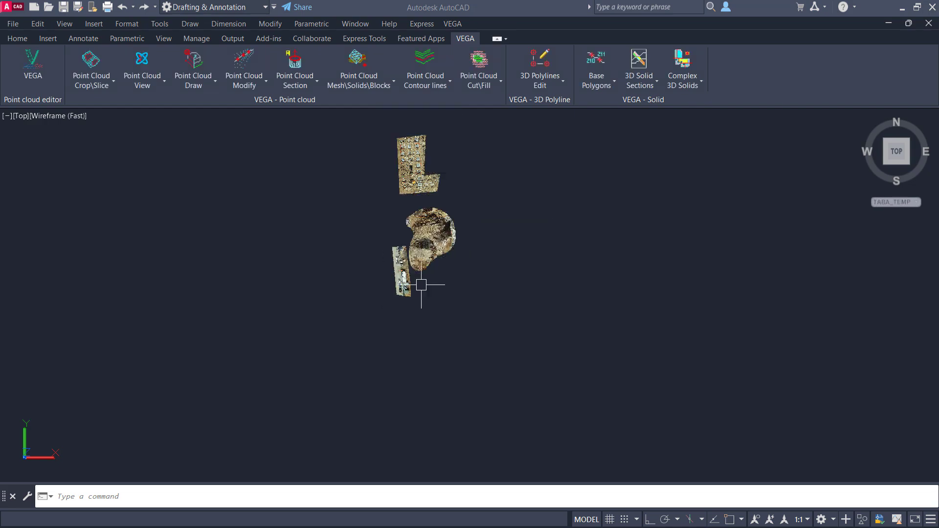
# Step: Inspect the three kept pieces in 3D and undo the single-part internal crop
pyautogui.keyDown('shift'); pyautogui.moveTo(447, 254); pyautogui.dragTo(449, 205, button='middle'); pyautogui.keyUp('shift')
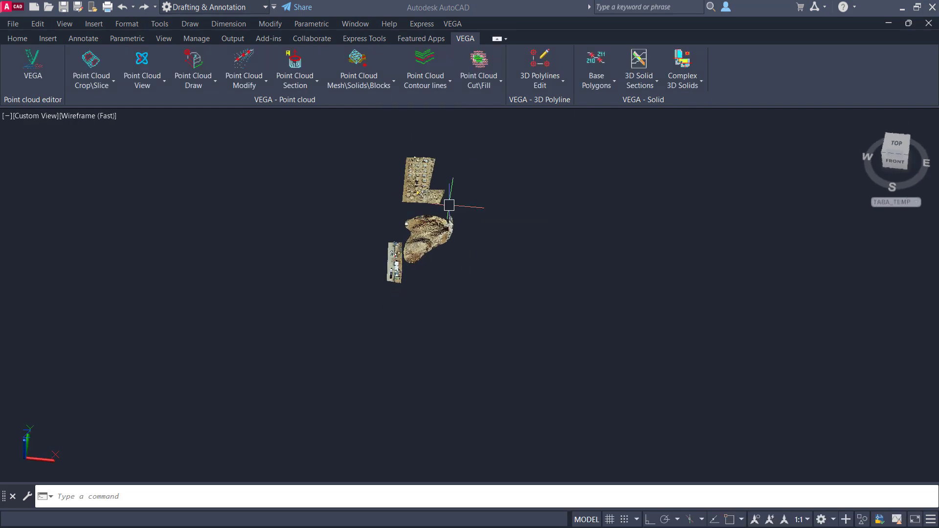
pyautogui.scroll(7, 425, 245)
pyautogui.moveTo(429, 236); pyautogui.dragTo(426, 313, button='middle')
pyautogui.hotkey('ctrl', 'z')
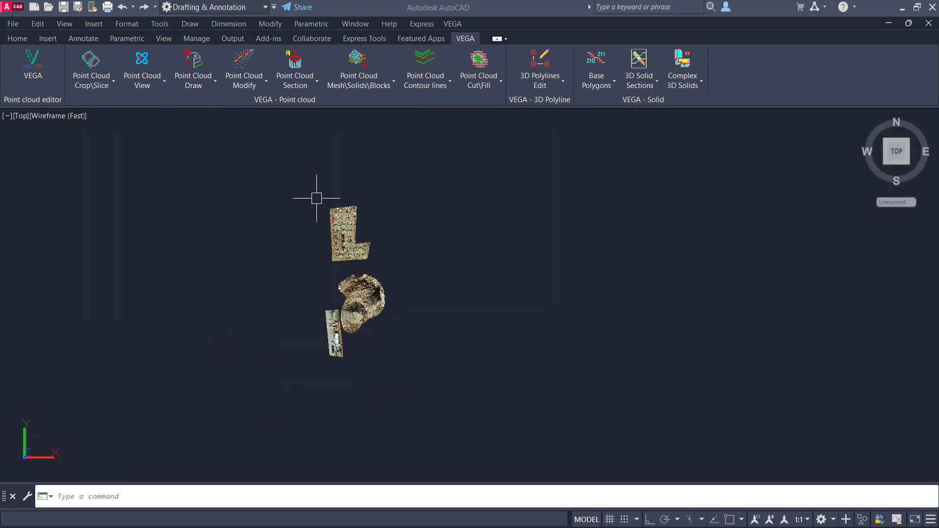
pyautogui.hotkey('ctrl', 'z')
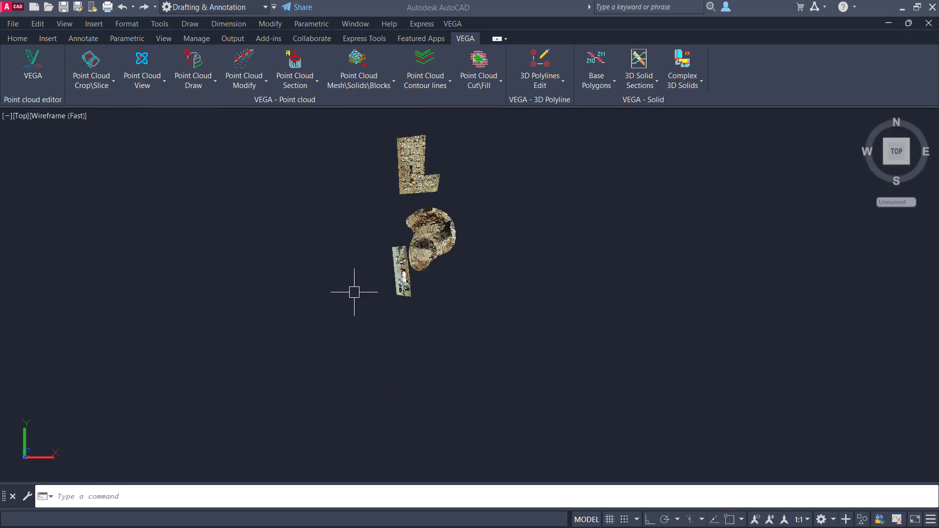
pyautogui.hotkey('ctrl', 'z')
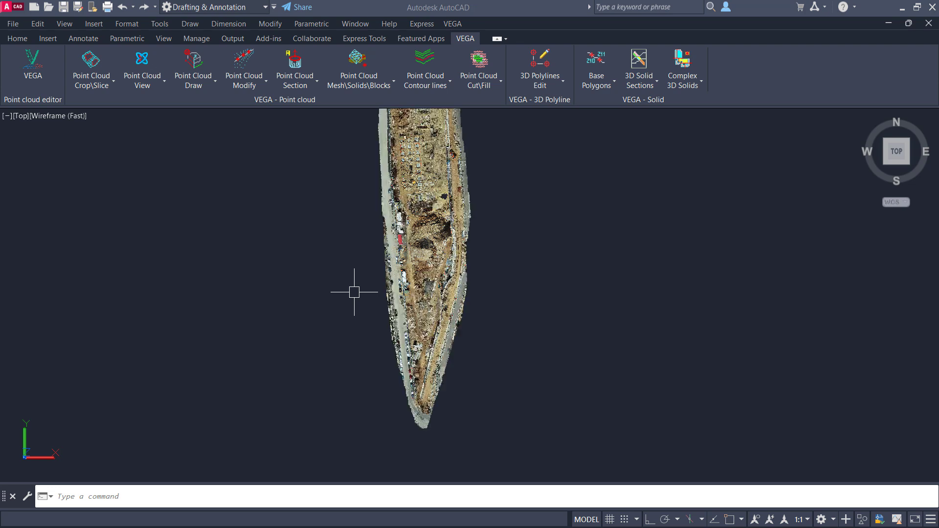
pyautogui.click(93, 84)
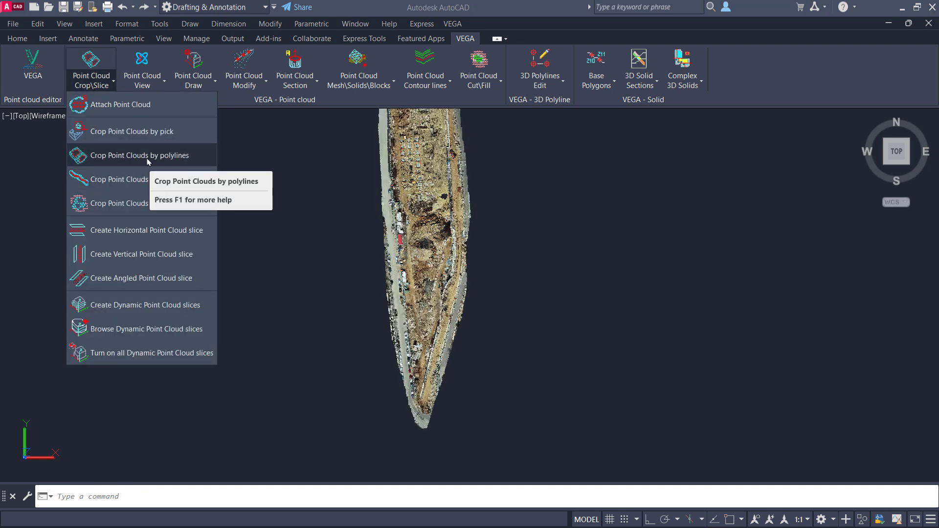
pyautogui.click(147, 162)
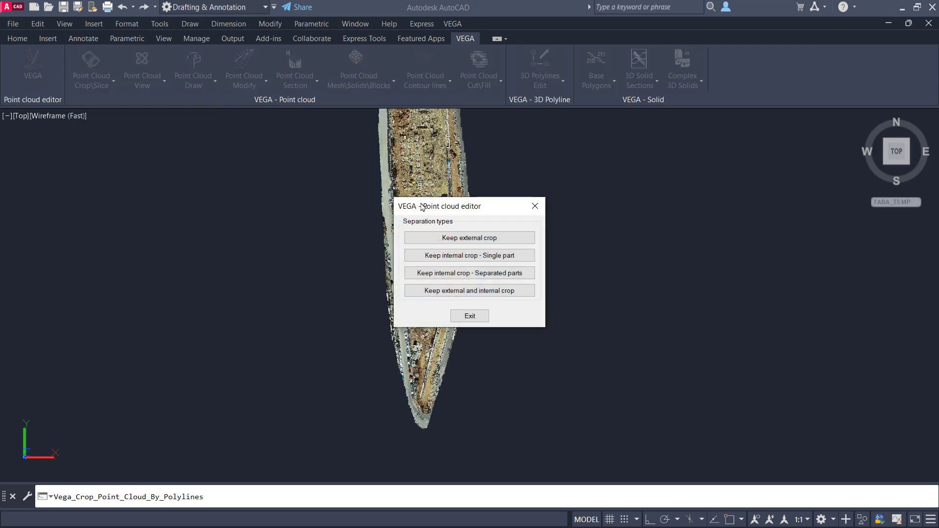
pyautogui.click(473, 274)
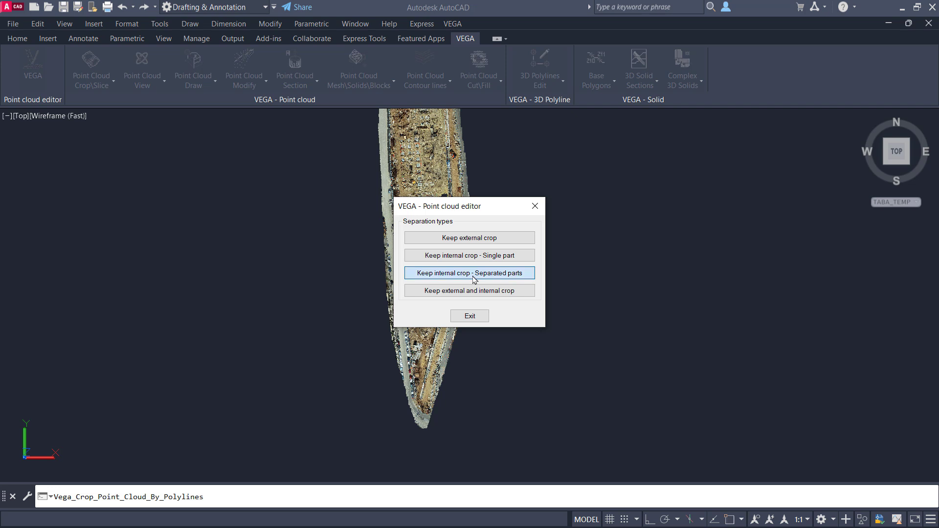
pyautogui.click(560, 132)
pyautogui.click(328, 349)
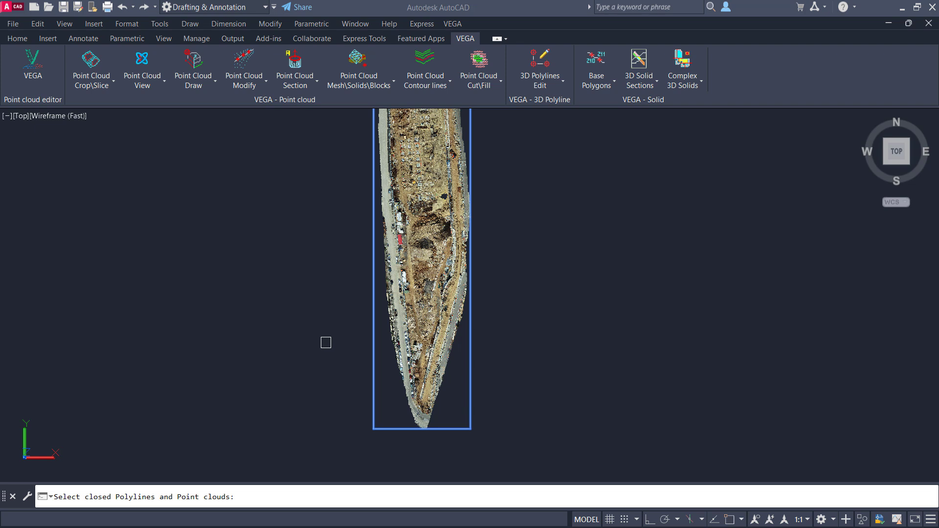
pyautogui.press('Return')
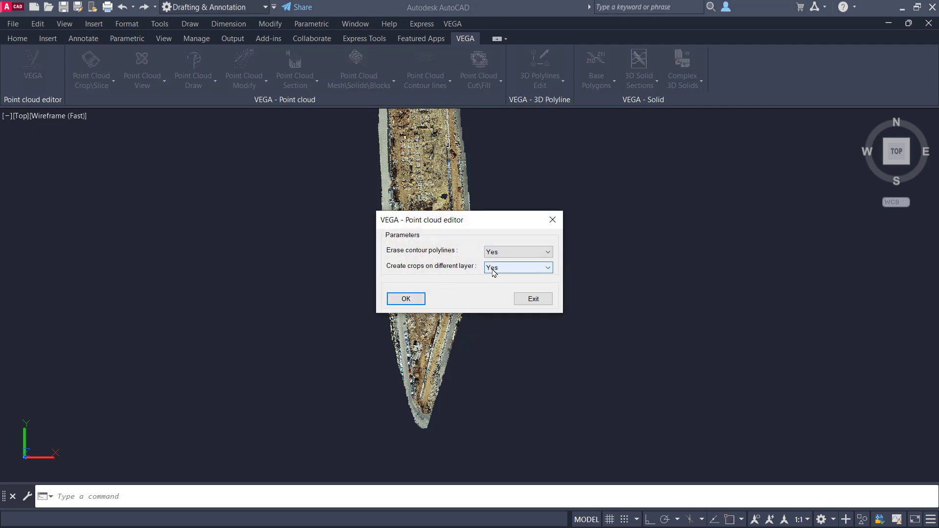
pyautogui.click(406, 299)
# Step: Open the Layer Properties Manager beside the point cloud and switch the Point cloud layer off and on to check the polylines
pyautogui.write('LA')
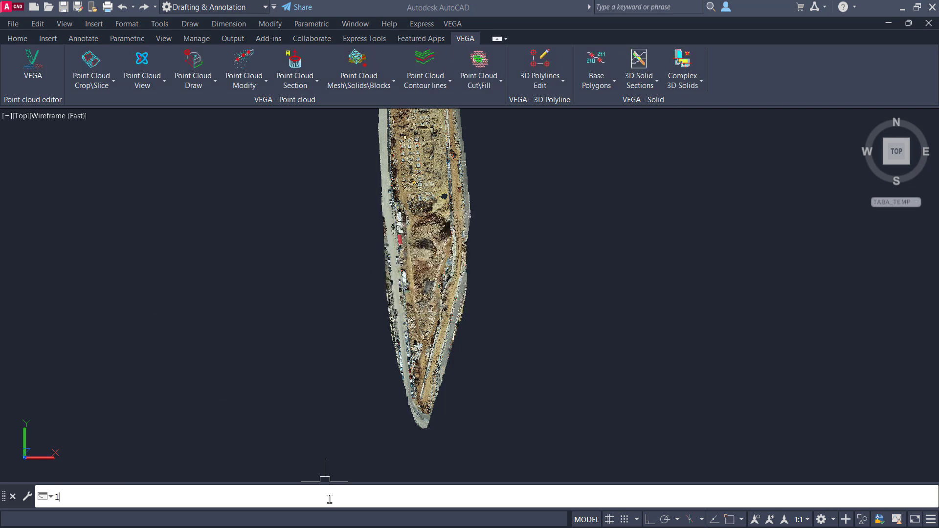
pyautogui.press('Return')
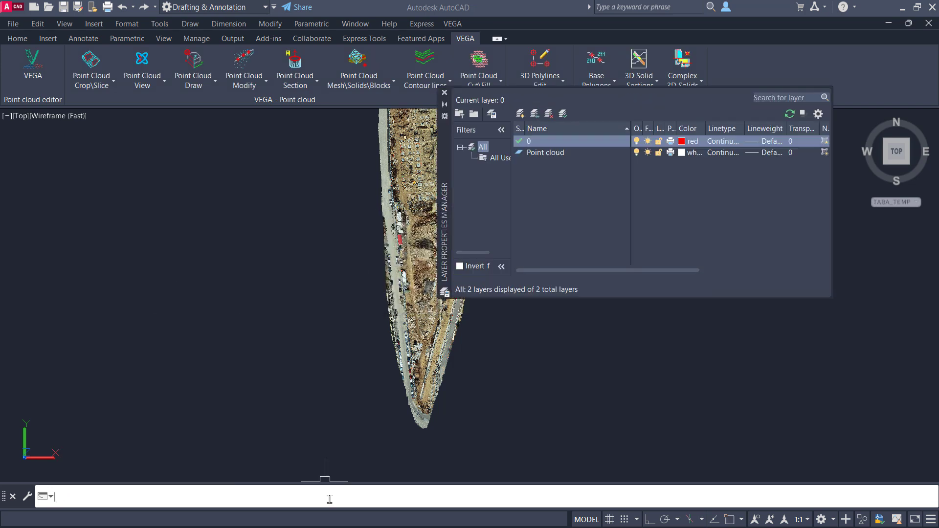
pyautogui.moveTo(445, 177); pyautogui.dragTo(483, 225)
pyautogui.click(674, 199)
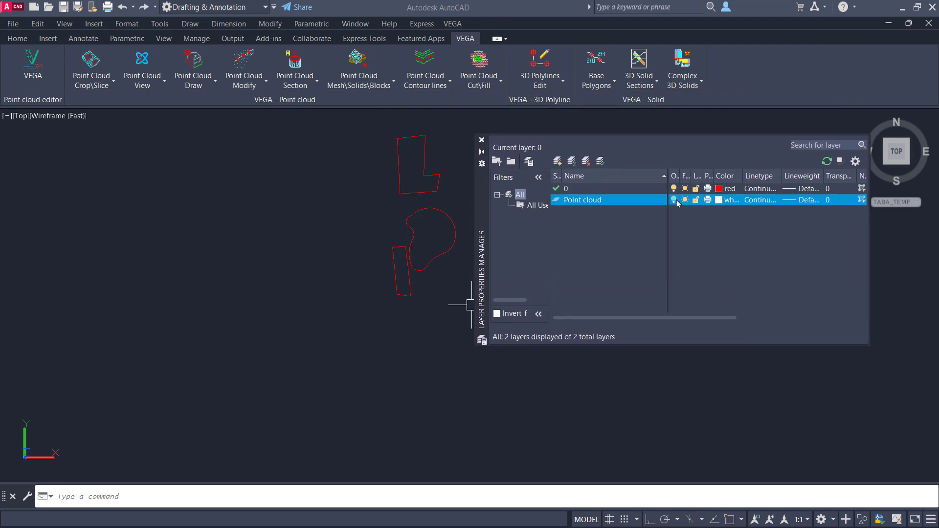
pyautogui.click(674, 199)
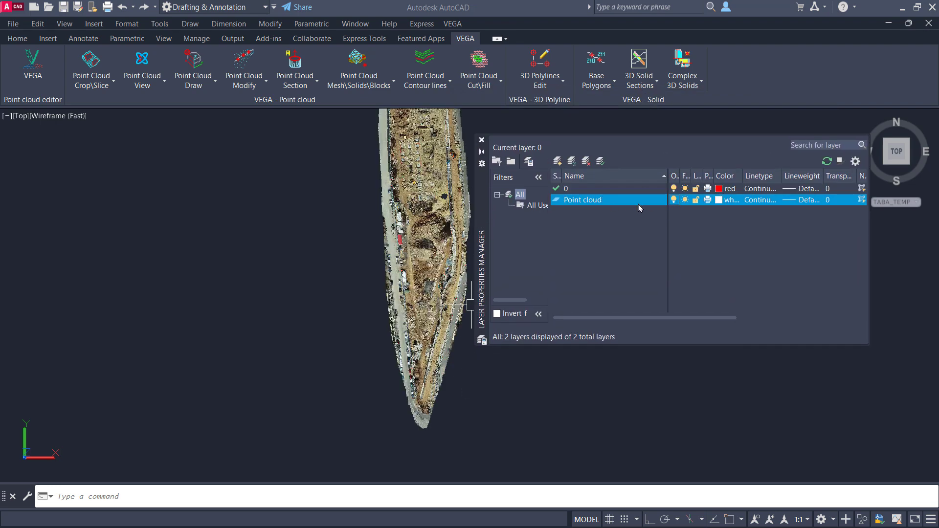
pyautogui.moveTo(483, 221); pyautogui.dragTo(535, 203)
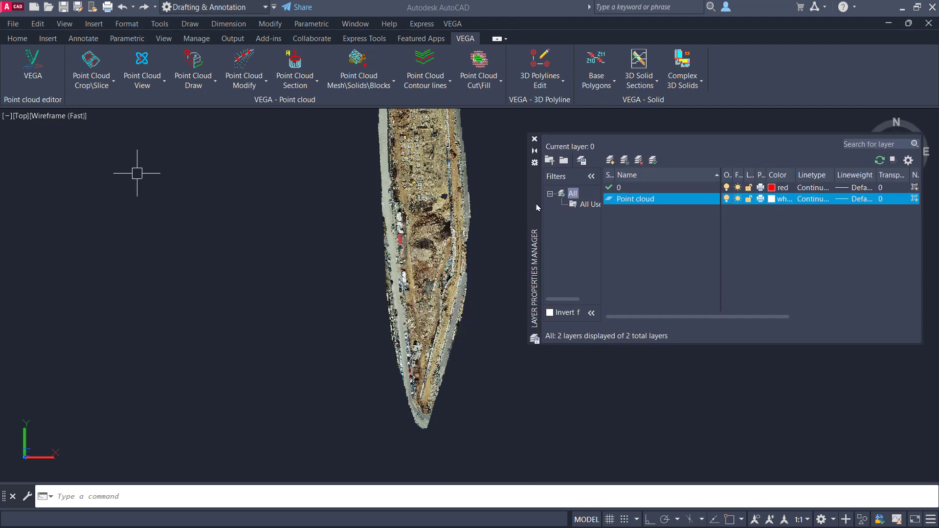
# Step: Crop the point clouds by polylines with Keep internal crop - Separated parts, erasing the contour polylines and creating crops on different layers
pyautogui.click(295, 71)
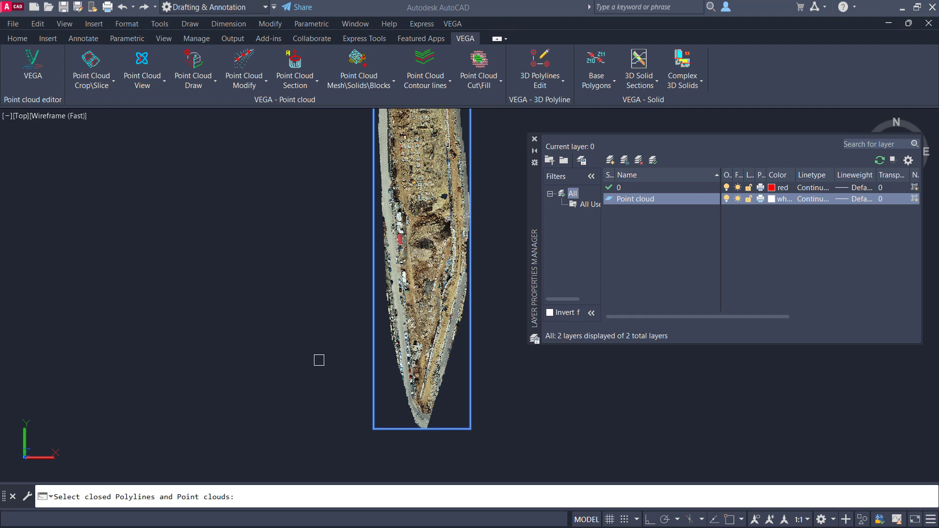
pyautogui.press('Return')
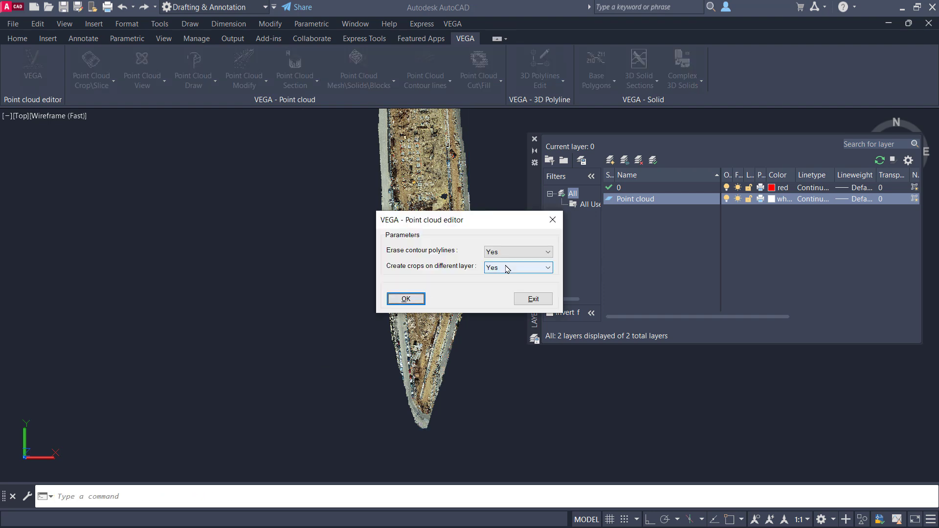
pyautogui.click(403, 298)
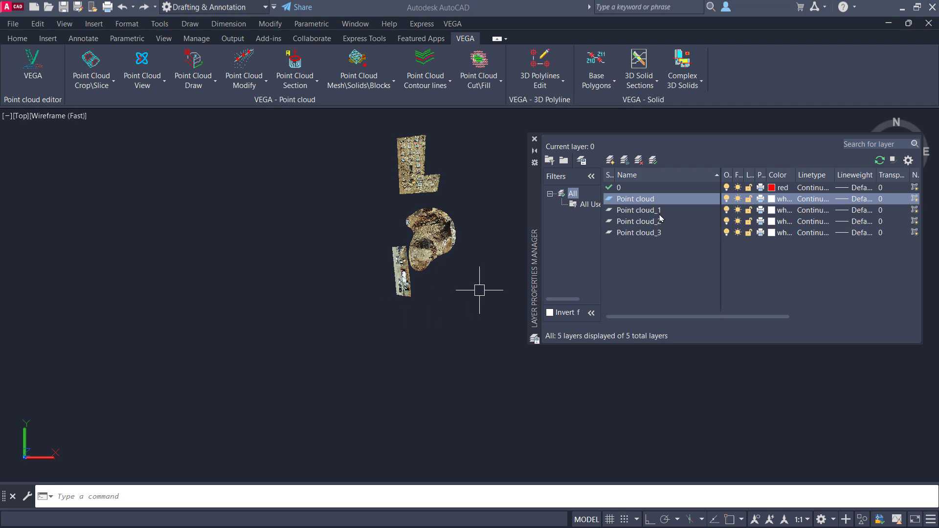
# Step: Toggle the Point cloud_1, Point cloud_2 and Point cloud_3 layers to check the separated pieces, and undo the separated-parts crop
pyautogui.click(727, 233)
pyautogui.click(727, 234)
pyautogui.click(727, 223)
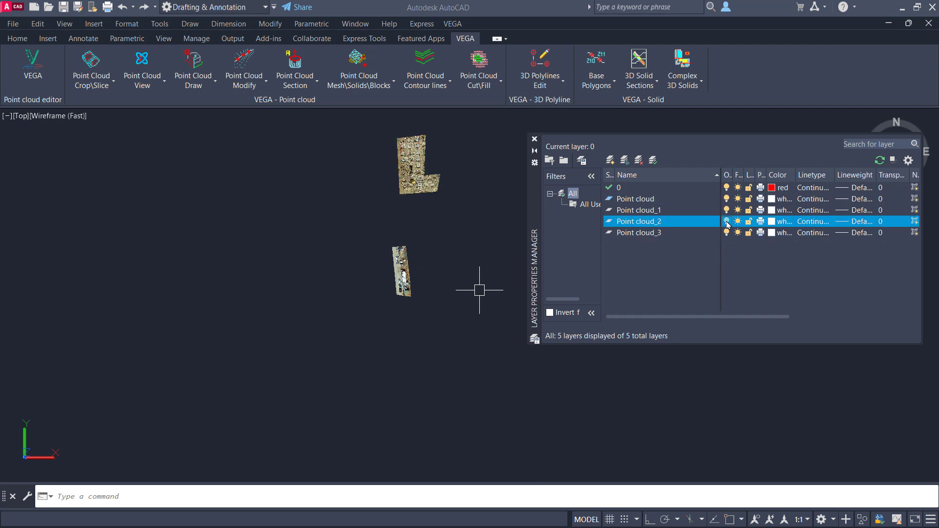
pyautogui.click(727, 222)
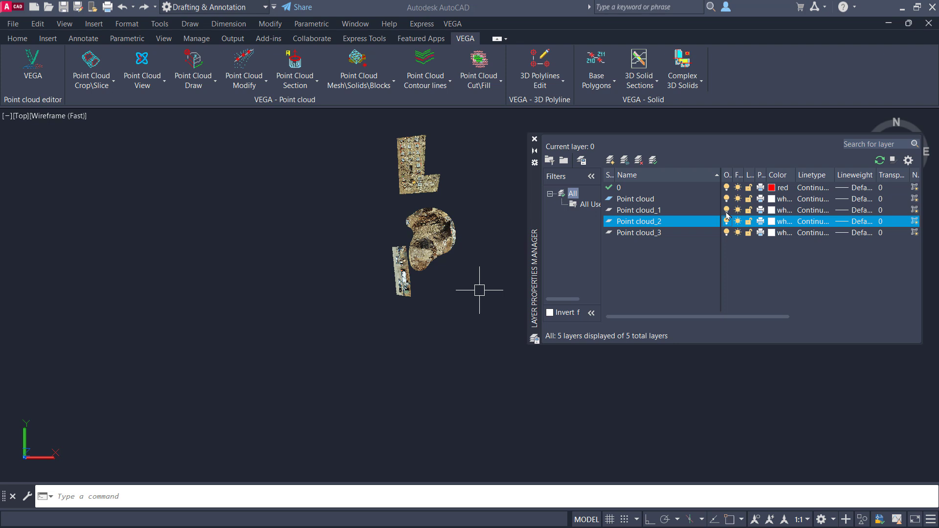
pyautogui.click(726, 213)
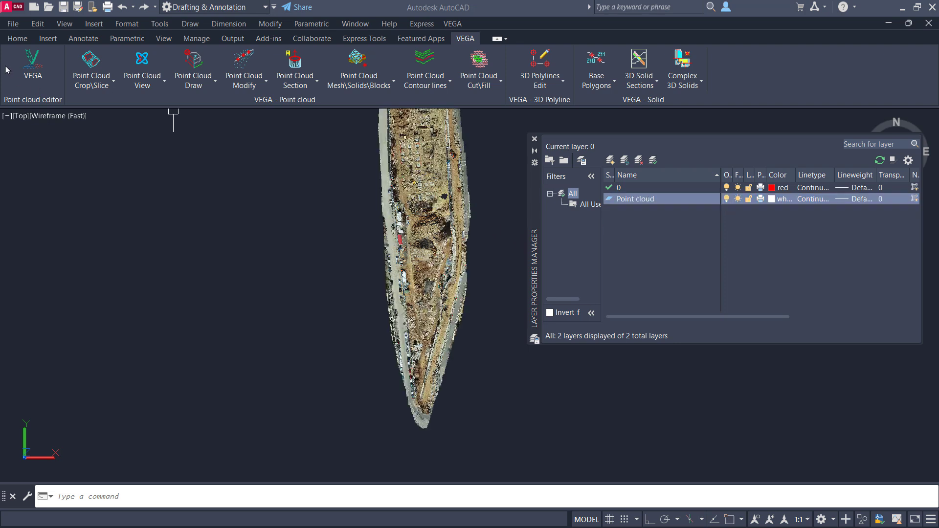
# Step: Crop the point clouds by polylines with Keep external and internal crop, setting Erase contour polylines and Create crops on different layer to Yes
pyautogui.click(85, 89)
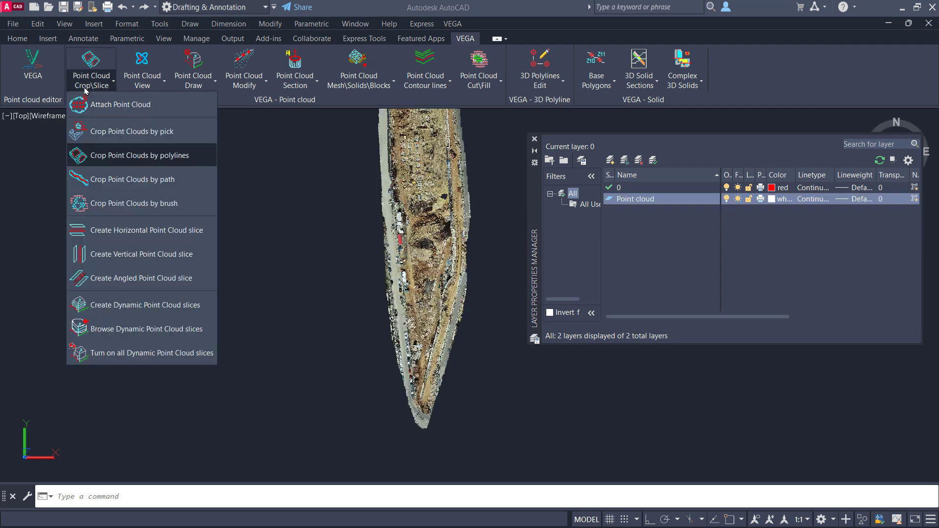
pyautogui.click(141, 156)
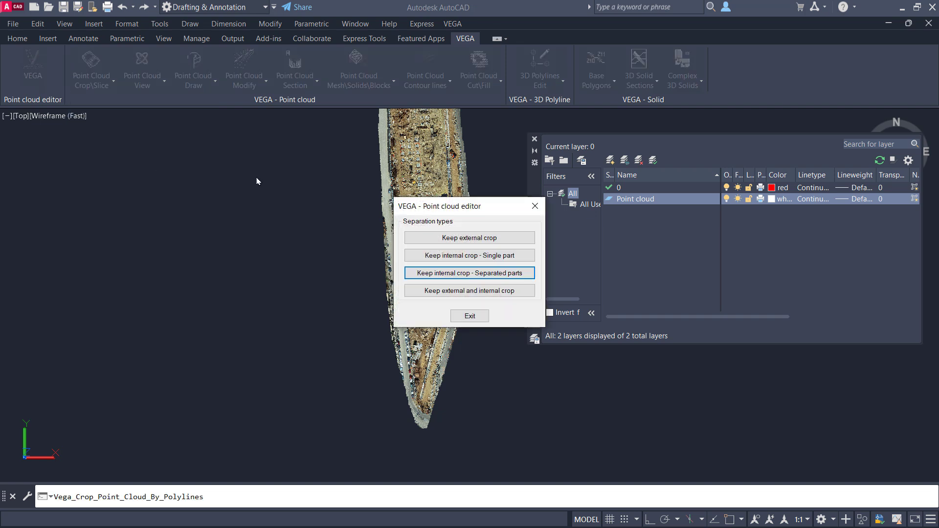
pyautogui.click(506, 291)
pyautogui.click(496, 128)
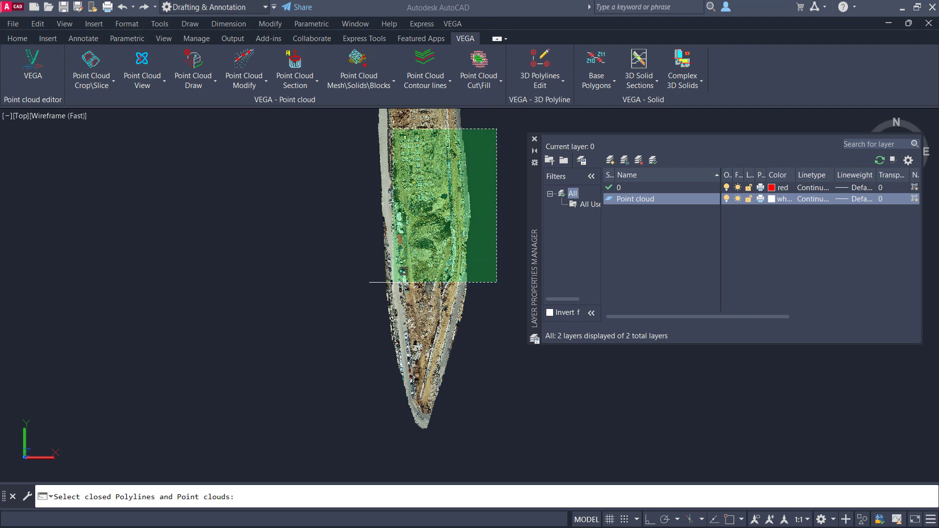
pyautogui.click(343, 355)
pyautogui.press('Return')
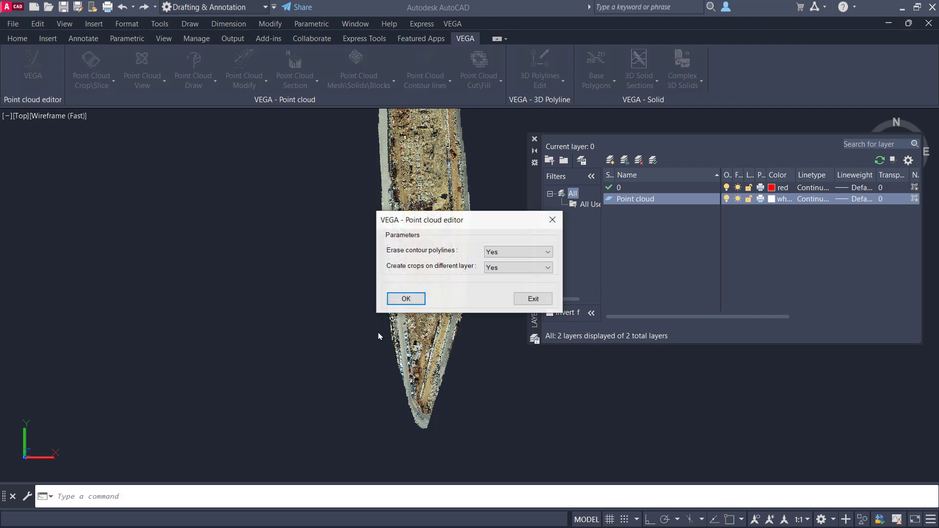
pyautogui.click(406, 298)
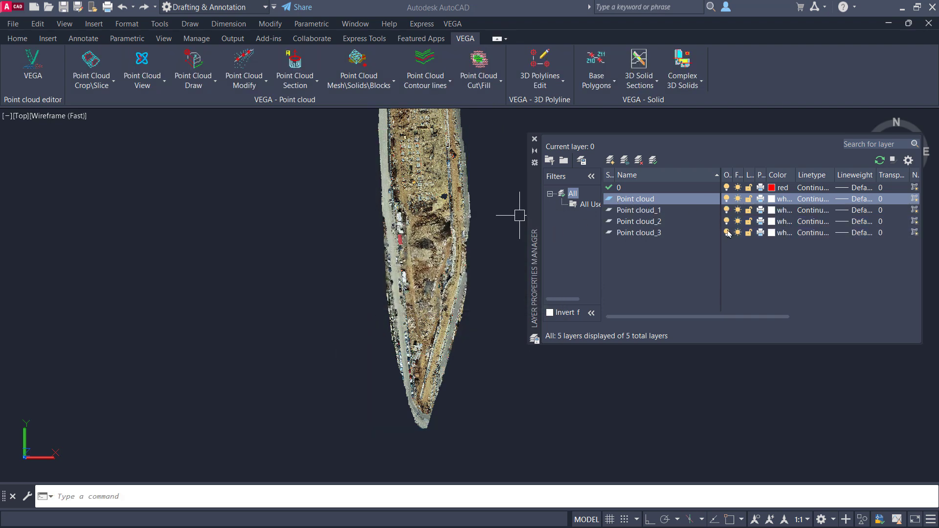
# Step: Toggle the Point cloud, Point cloud_1, Point cloud_2 and Point cloud_3 layers off and on to examine the external and internal crops
pyautogui.click(727, 199)
pyautogui.click(729, 200)
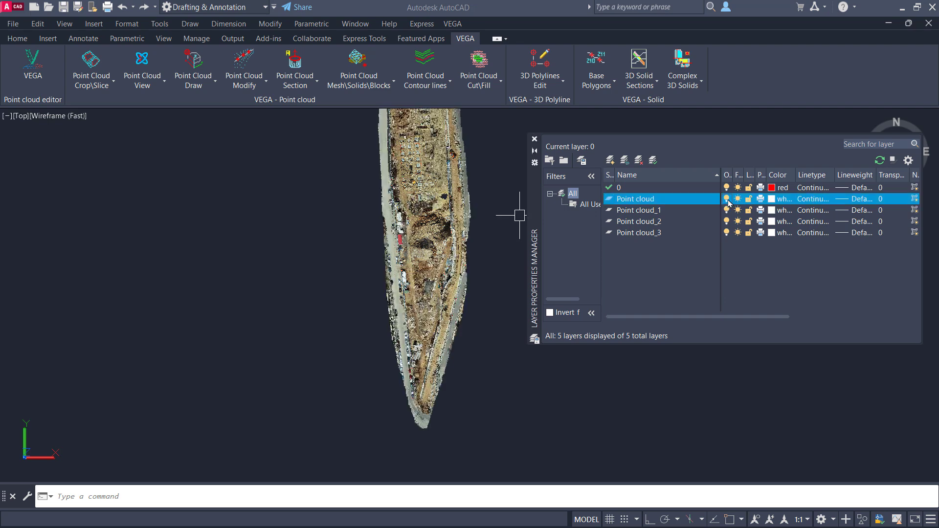
pyautogui.click(730, 199)
pyautogui.click(727, 200)
pyautogui.click(728, 200)
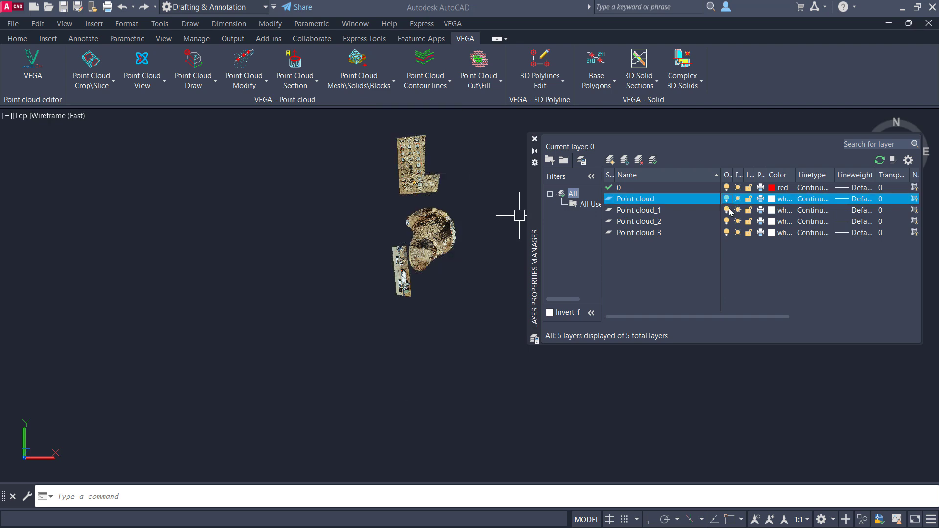
pyautogui.click(727, 211)
pyautogui.click(728, 222)
pyautogui.click(727, 233)
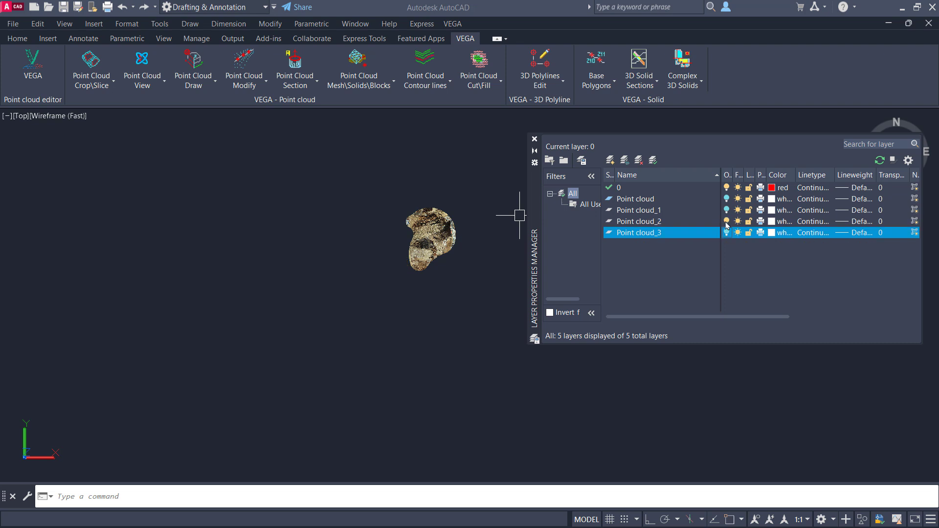
pyautogui.click(728, 224)
pyautogui.keyDown('shift'); pyautogui.click(727, 234); pyautogui.keyUp('shift')
pyautogui.click(728, 233)
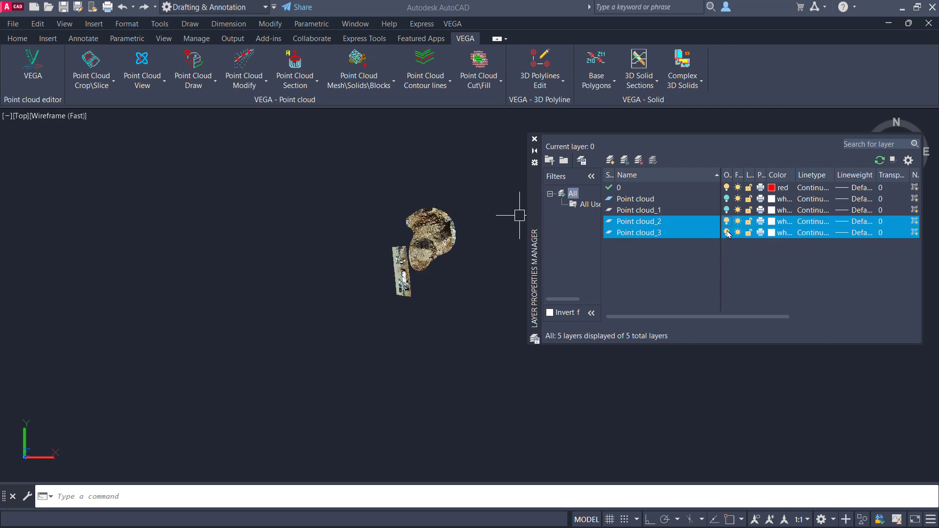
pyautogui.click(727, 210)
pyautogui.click(728, 199)
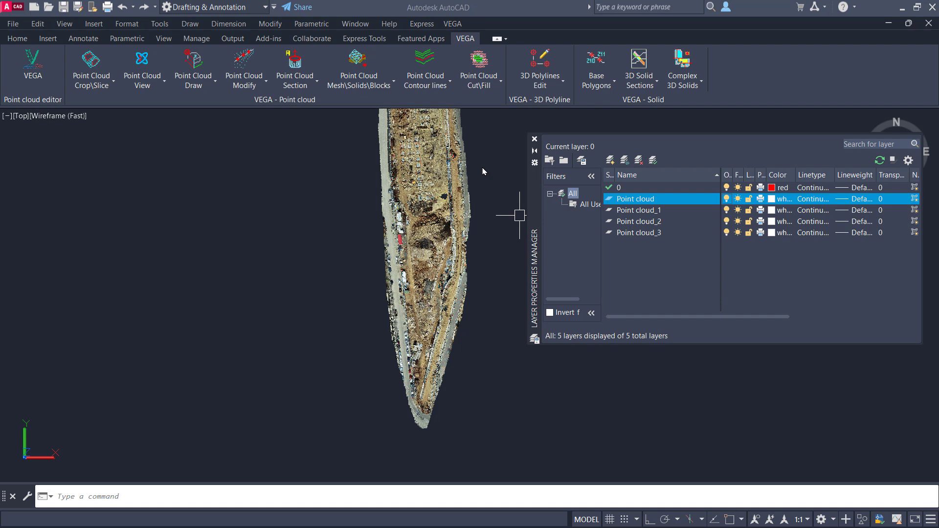
pyautogui.click(91, 80)
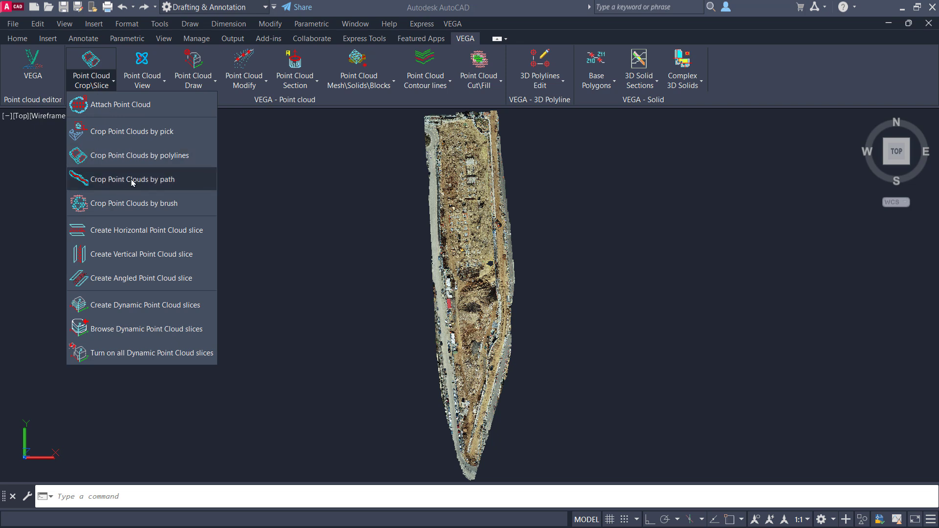
pyautogui.click(157, 185)
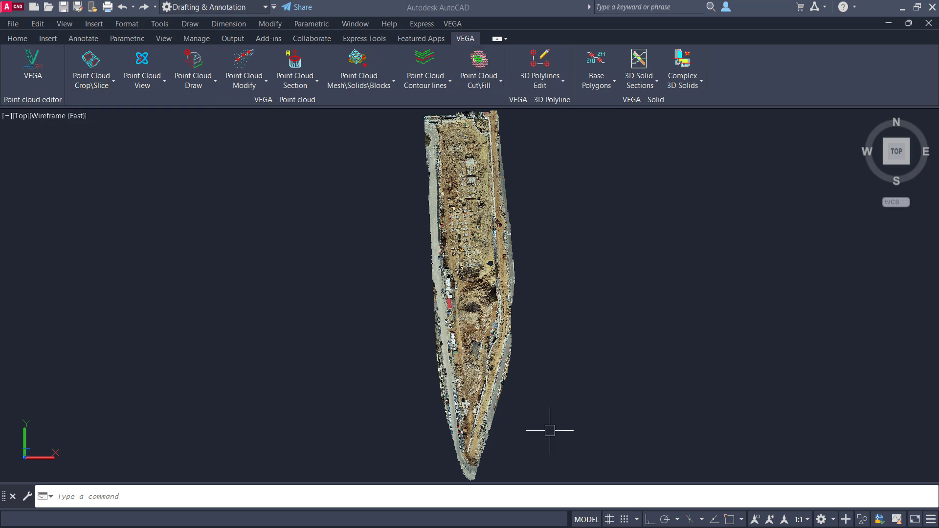
# Step: Zoom in on the southern part of the point cloud and orbit it about a picked center point to examine the retaining wall
pyautogui.write('z')
pyautogui.press('Return')
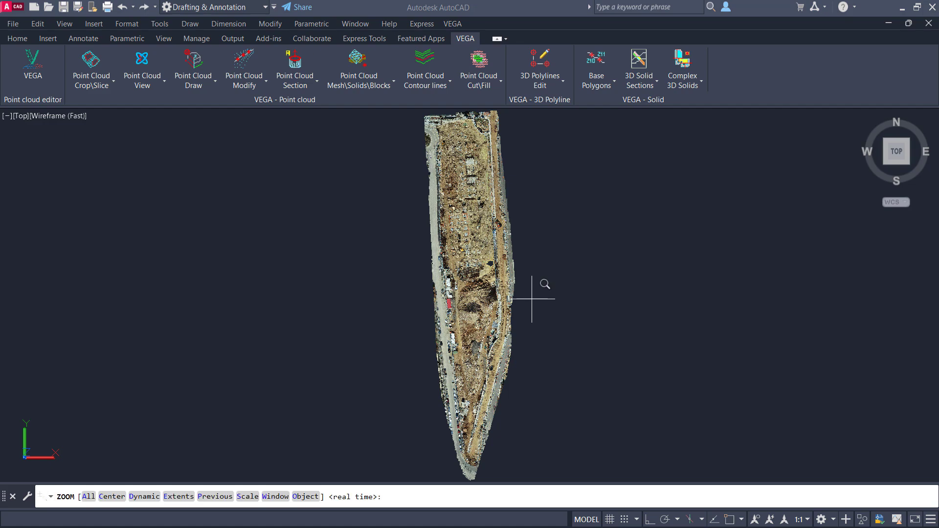
pyautogui.click(540, 283)
pyautogui.click(426, 422)
pyautogui.click(483, 369)
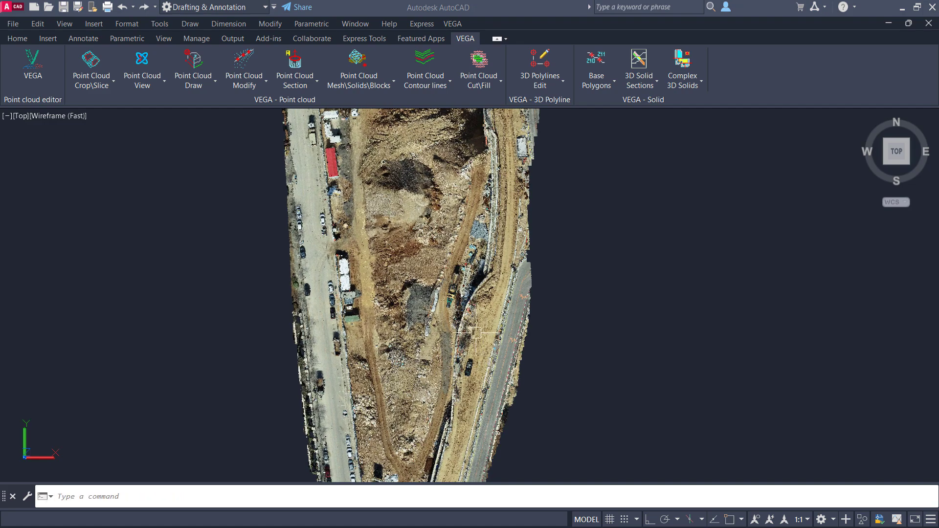
pyautogui.click(141, 60)
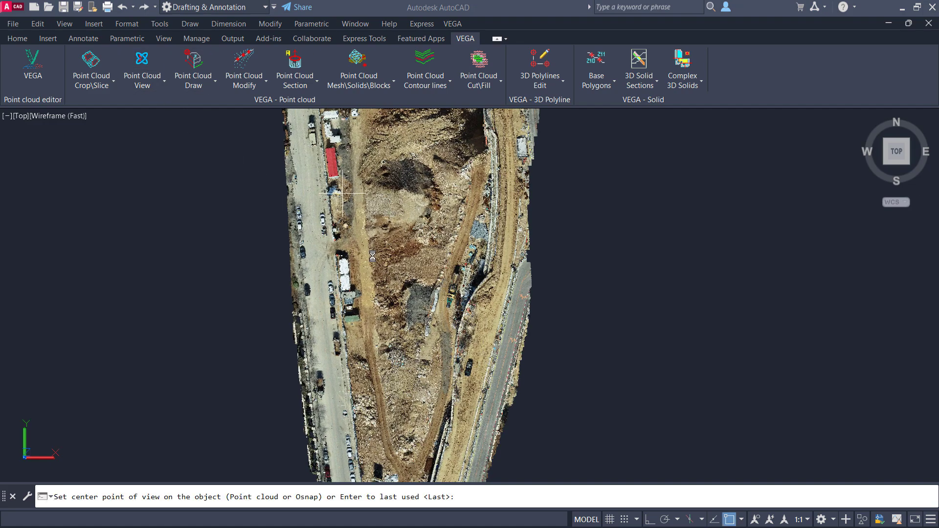
pyautogui.click(469, 326)
pyautogui.moveTo(481, 377)
pyautogui.mouseDown()
pyautogui.moveTo(519, 350)
pyautogui.moveTo(534, 289)
pyautogui.moveTo(571, 312)
pyautogui.mouseUp()
pyautogui.press('Escape')
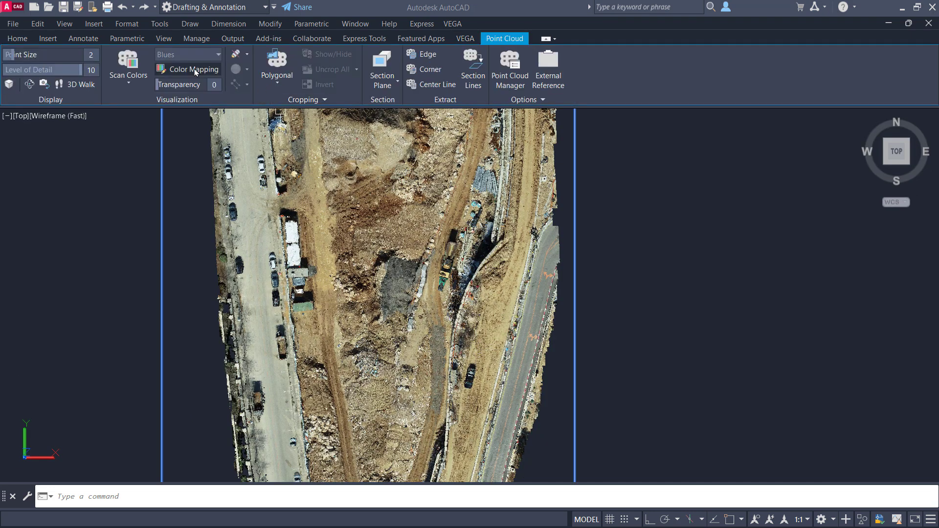
# Step: Set the point cloud's transparency to 65
pyautogui.moveTo(161, 84); pyautogui.dragTo(212, 91)
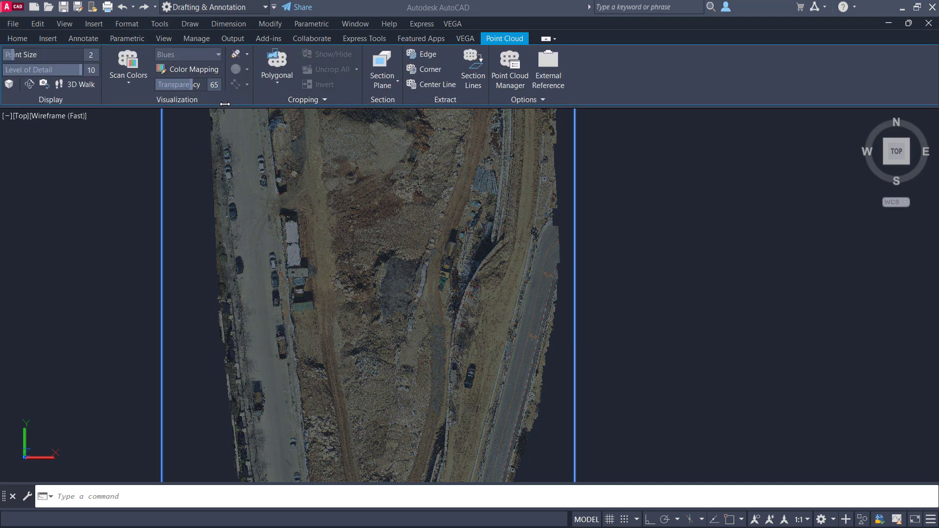
pyautogui.press('Escape')
# Step: Draw an open polyline along the top of the curved retaining wall, from its southern end to its northern bend
pyautogui.write('pl')
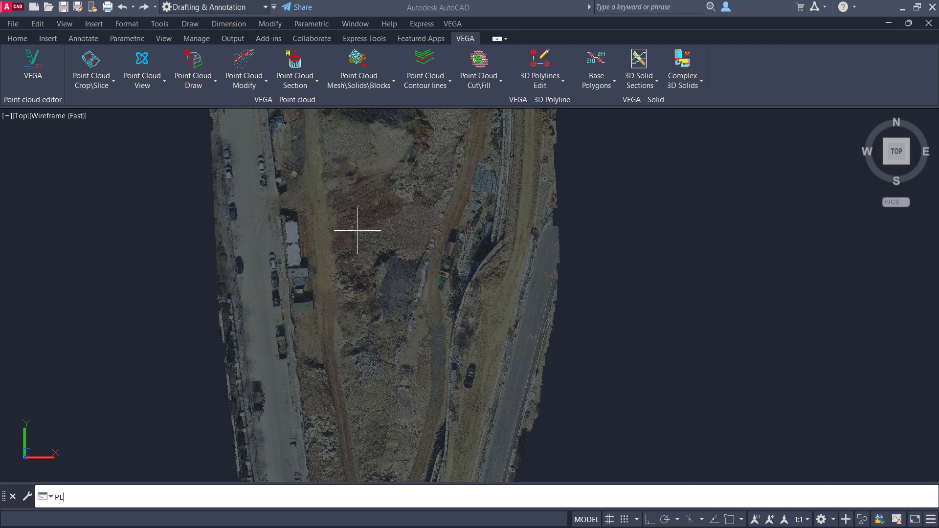
pyautogui.press('Return')
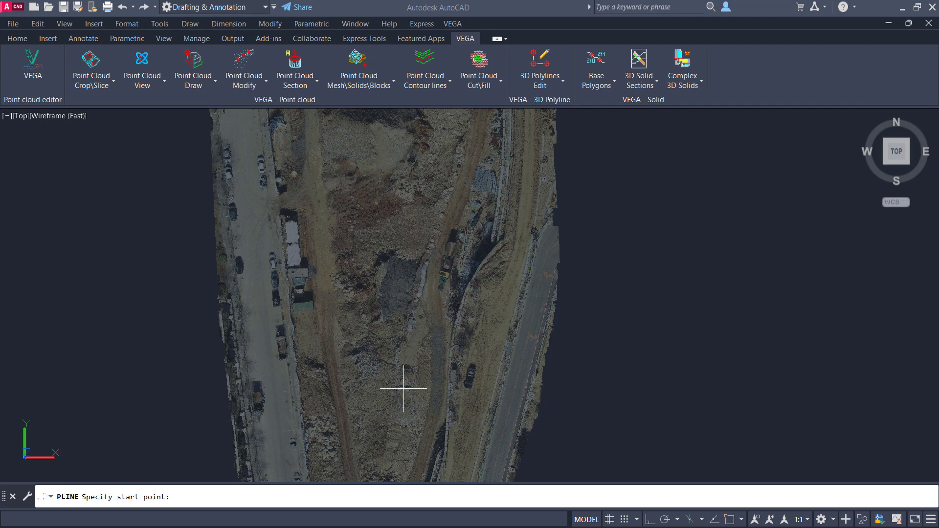
pyautogui.click(446, 451)
pyautogui.click(456, 347)
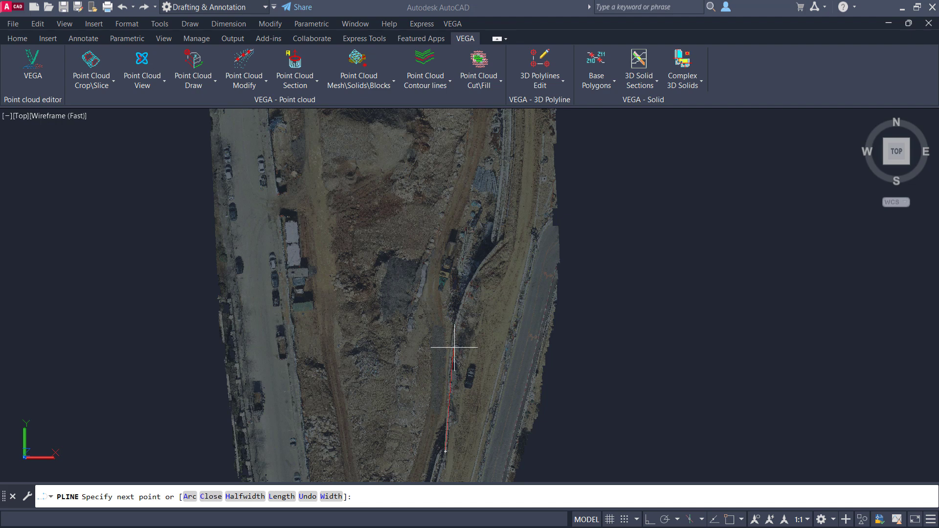
pyautogui.click(458, 311)
pyautogui.click(468, 286)
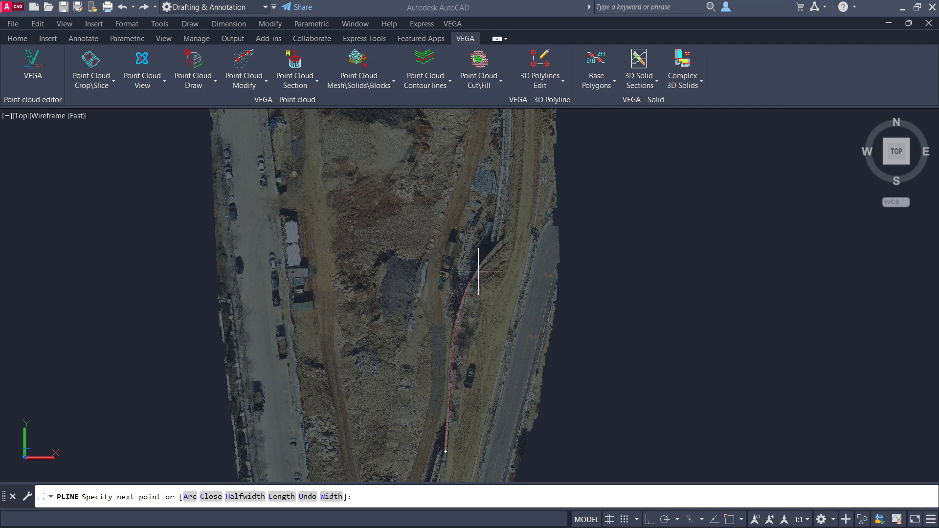
pyautogui.click(498, 246)
pyautogui.press('Return')
# Step: Set the point cloud's transparency to 0
pyautogui.click(520, 300)
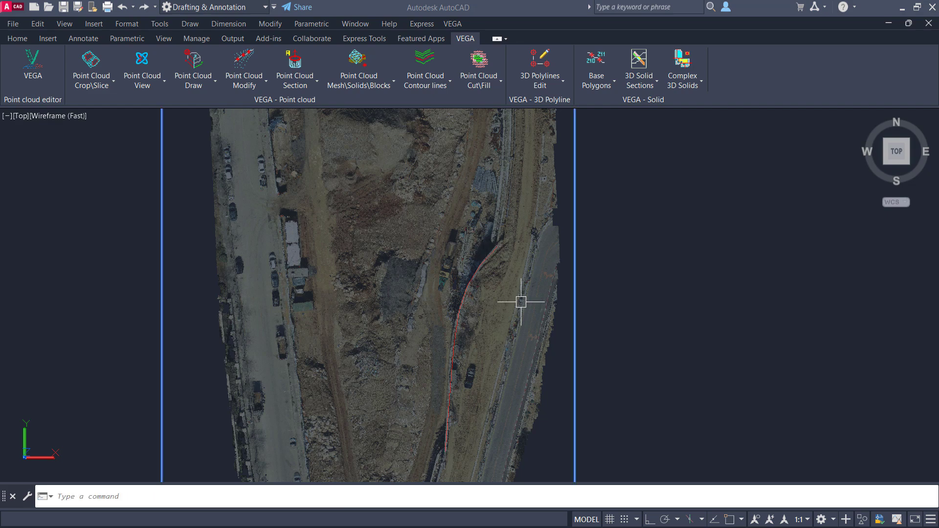
pyautogui.moveTo(195, 85); pyautogui.dragTo(88, 95)
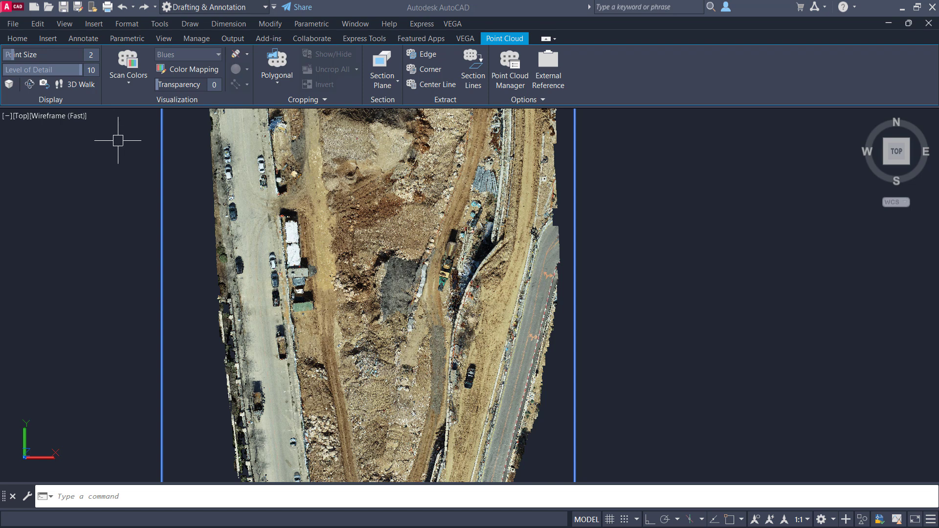
pyautogui.press('Escape')
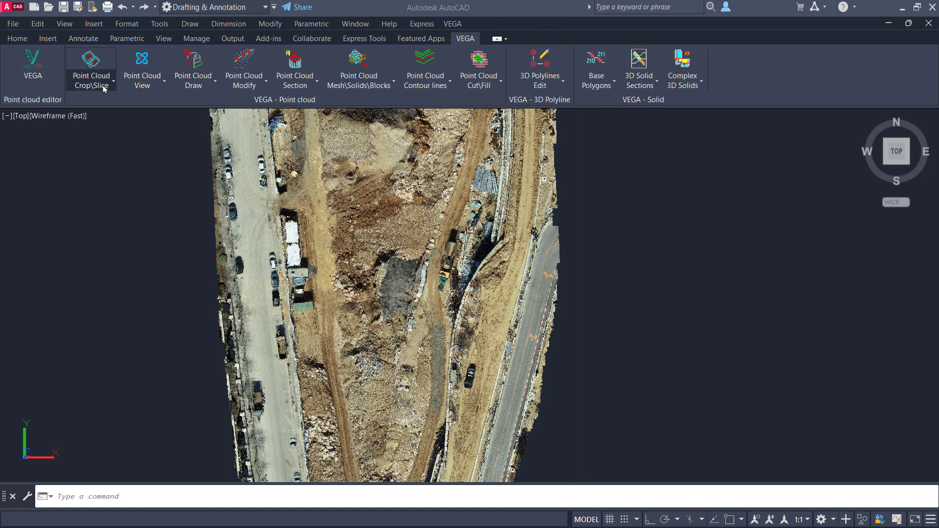
# Step: Crop the point cloud by path along the wall polyline, with Erase path polylines and Create pathes on different layer at Yes and a picked buffer width of about 8.3
pyautogui.click(104, 87)
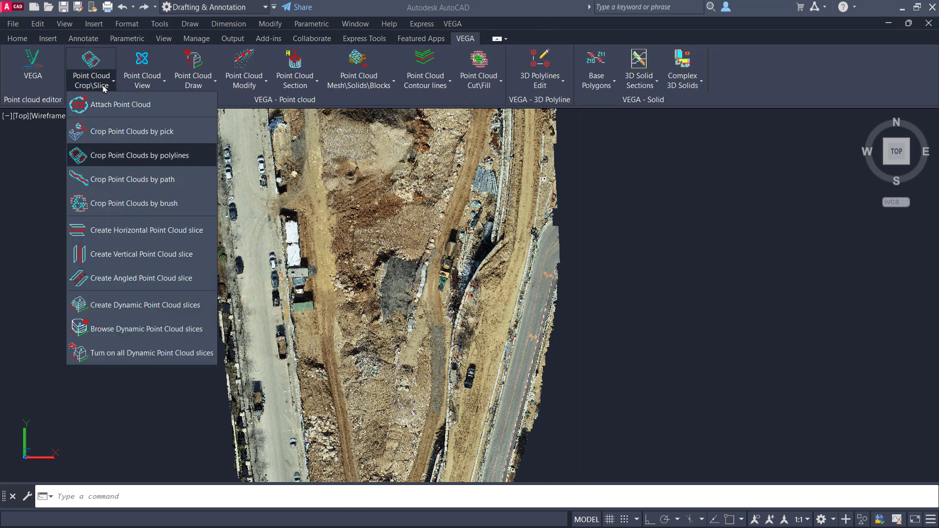
pyautogui.click(132, 181)
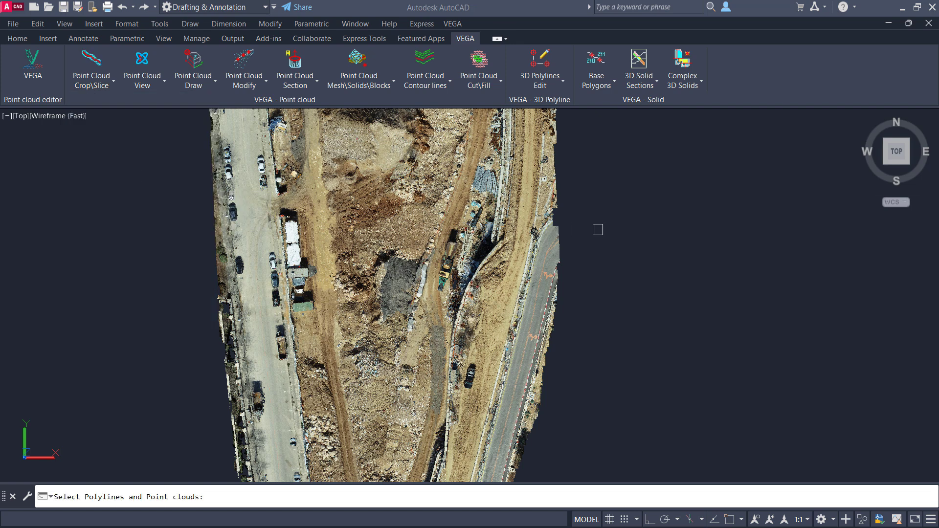
pyautogui.click(673, 222)
pyautogui.click(371, 405)
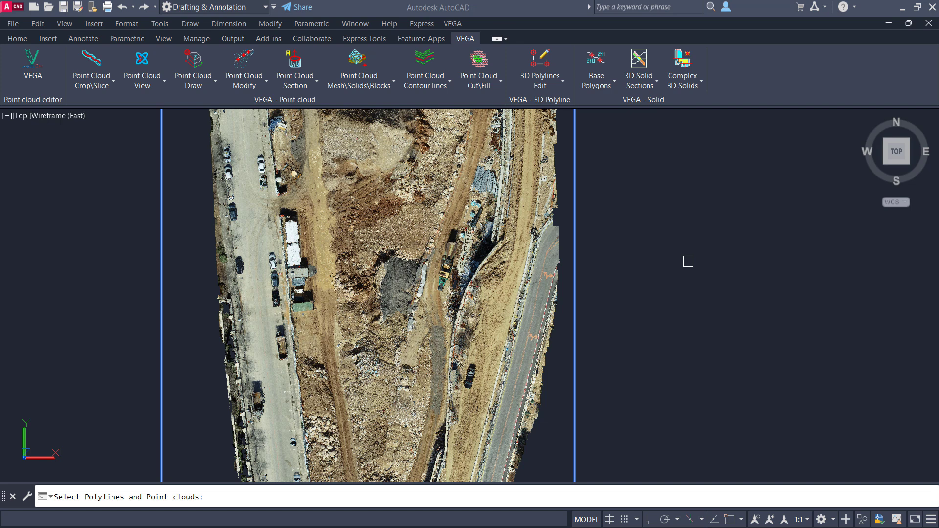
pyautogui.press('Return')
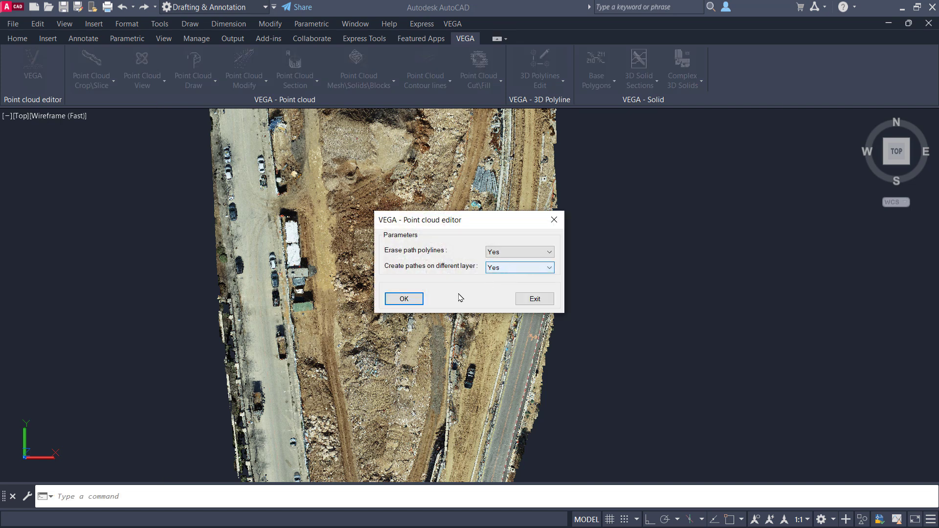
pyautogui.click(404, 299)
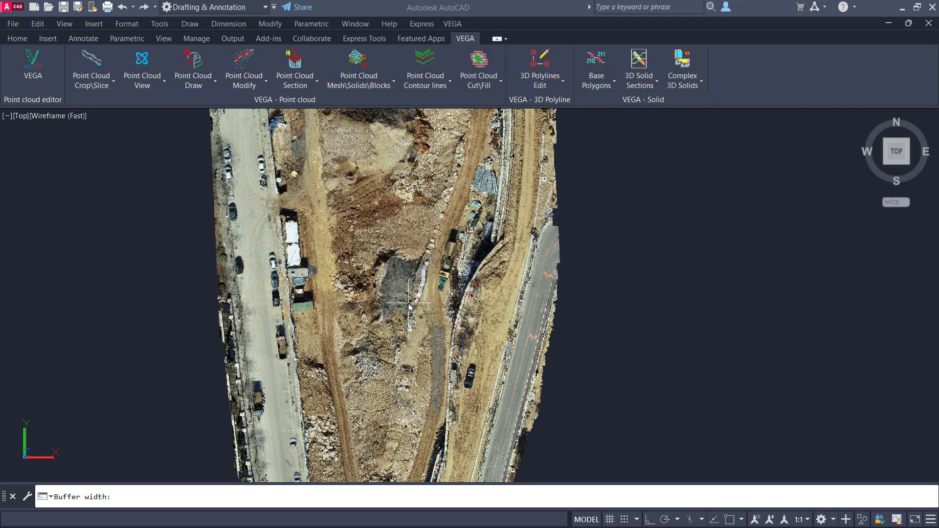
pyautogui.click(445, 323)
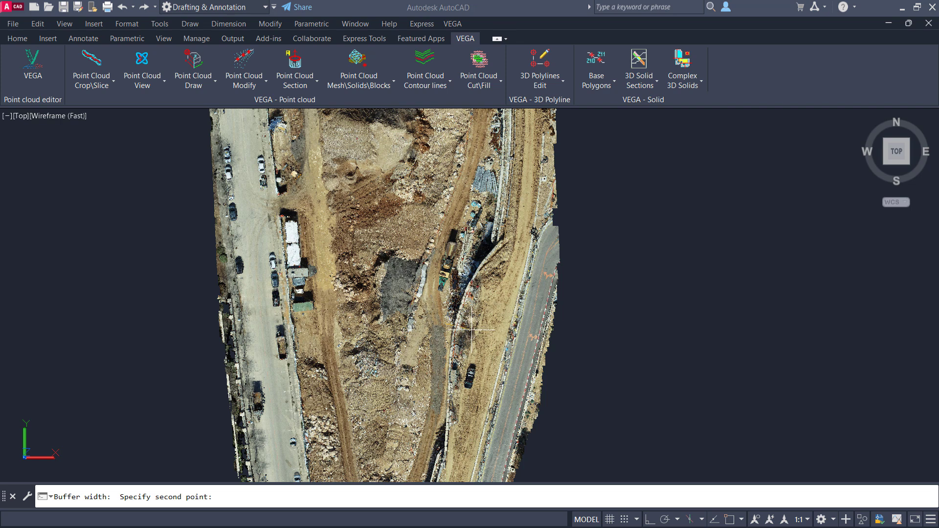
pyautogui.click(471, 329)
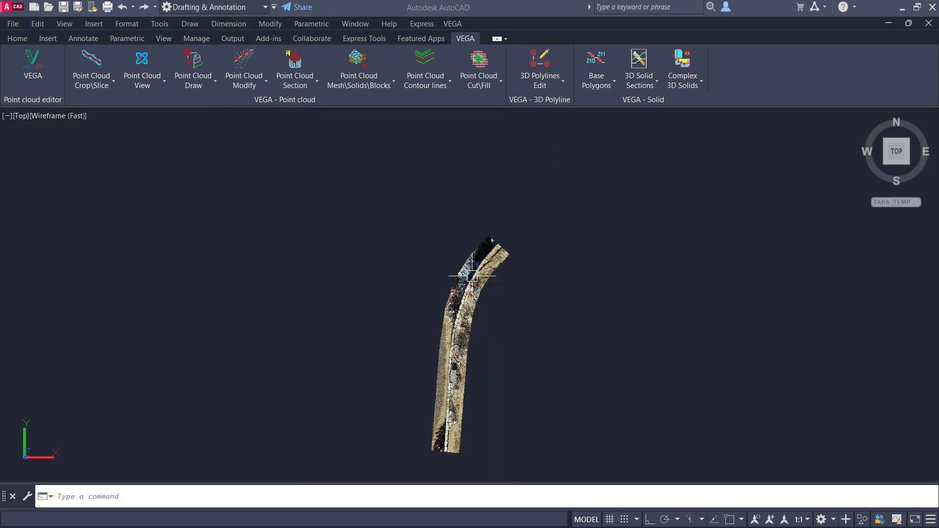
# Step: Orbit and zoom around a center picked on the cropped strip to examine the retaining wall
pyautogui.click(142, 61)
pyautogui.click(462, 338)
pyautogui.moveTo(461, 338); pyautogui.dragTo(515, 346)
pyautogui.scroll(5, 465, 367)
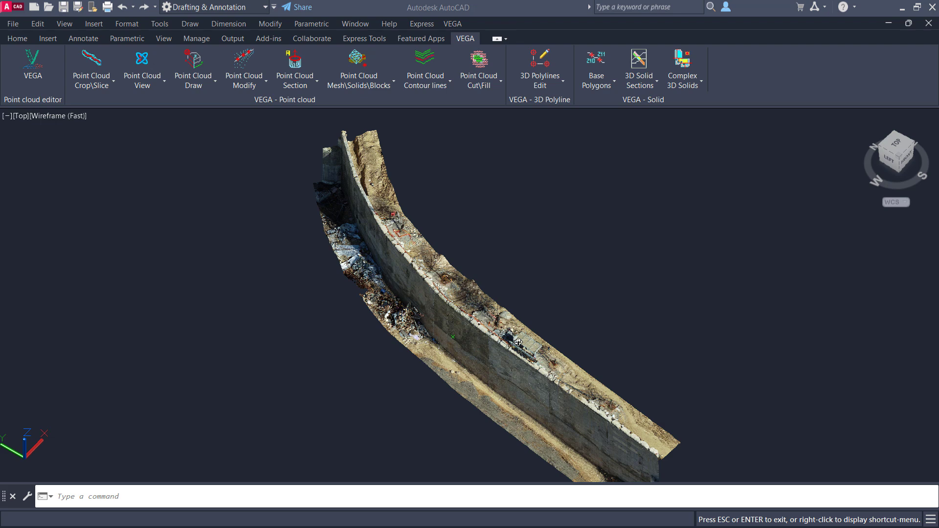
pyautogui.press('Escape')
# Step: Undo the view change and the path crop of the retaining wall
pyautogui.hotkey('ctrl', 'z')
pyautogui.hotkey('ctrl', 'z')
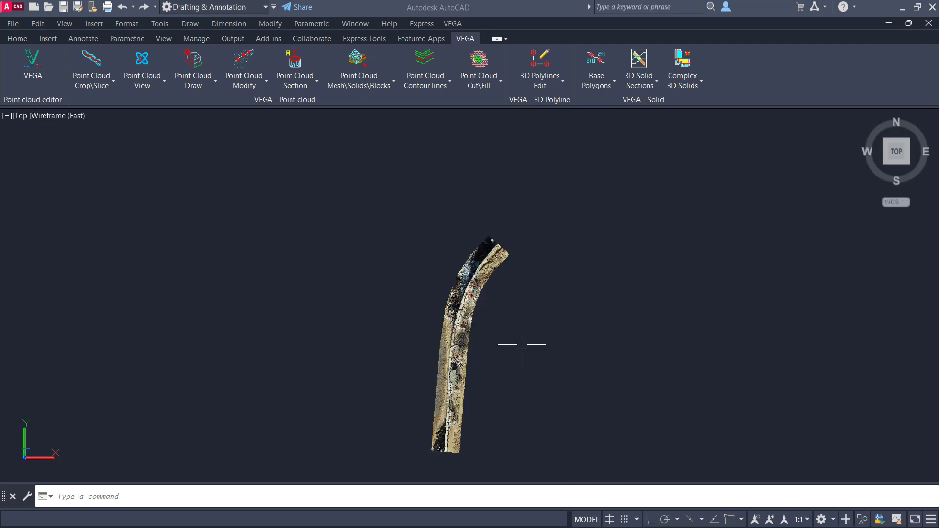
# Step: Draw a second open polyline along the wall beside the dirt road, north of the curved retaining wall
pyautogui.moveTo(516, 298); pyautogui.dragTo(515, 301, button='middle')
pyautogui.write('pl')
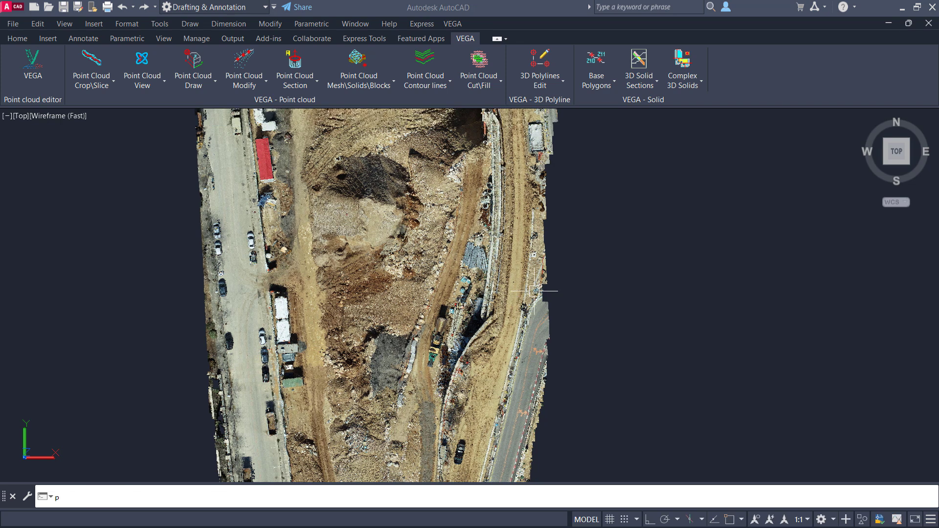
pyautogui.press('Return')
pyautogui.click(482, 309)
pyautogui.click(493, 235)
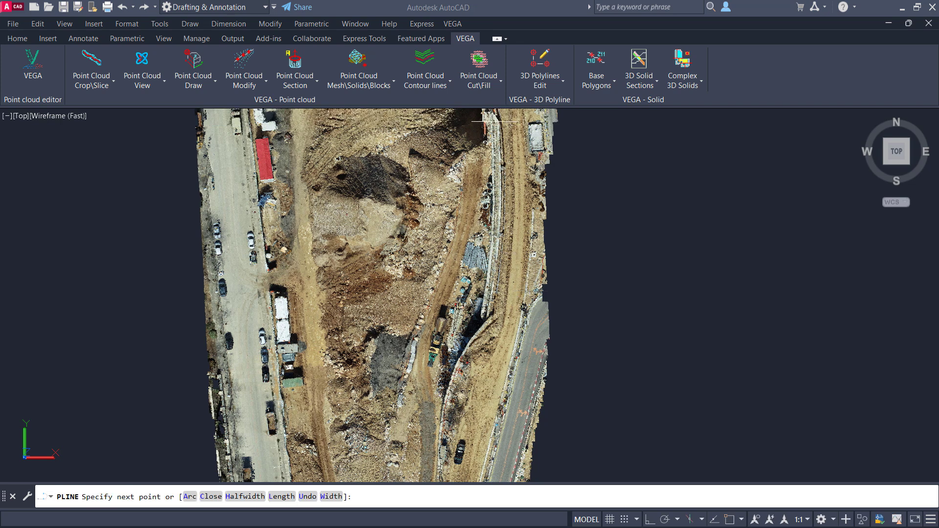
pyautogui.press('Return')
# Step: Crop the point cloud by path along both wall polylines, using a buffer width of 8.31
pyautogui.click(109, 85)
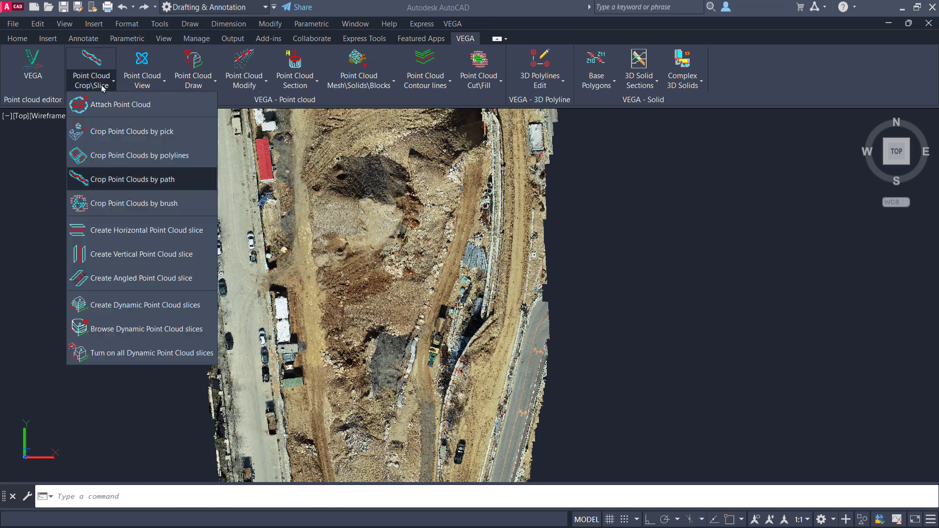
pyautogui.click(112, 178)
pyautogui.click(655, 146)
pyautogui.click(445, 372)
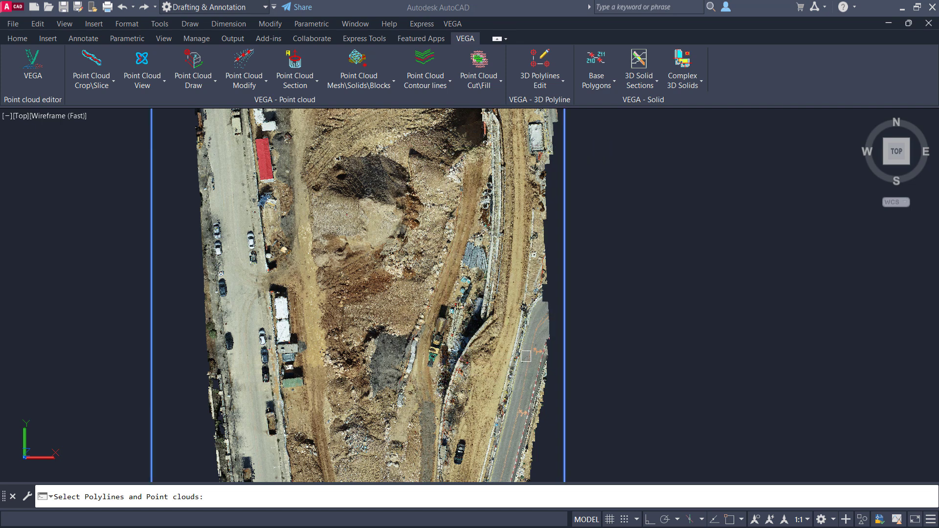
pyautogui.press('Return')
pyautogui.click(418, 299)
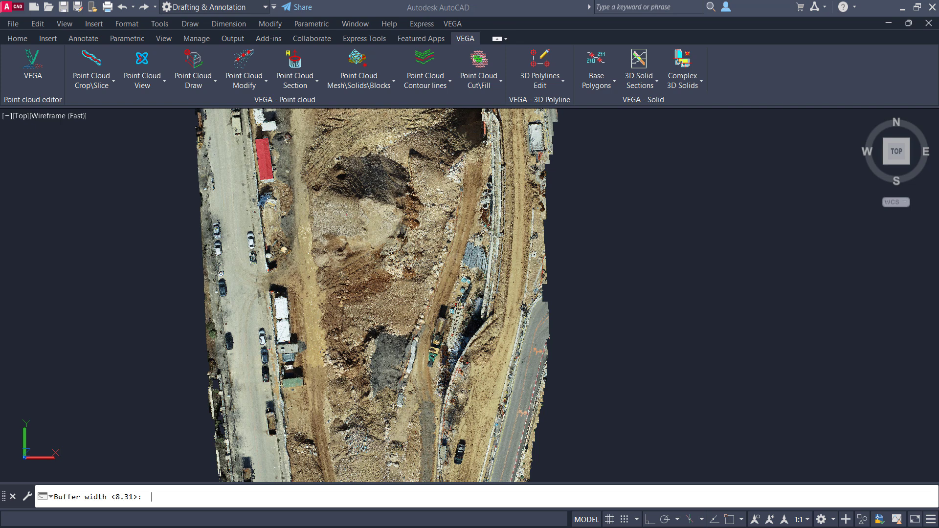
pyautogui.press('Return')
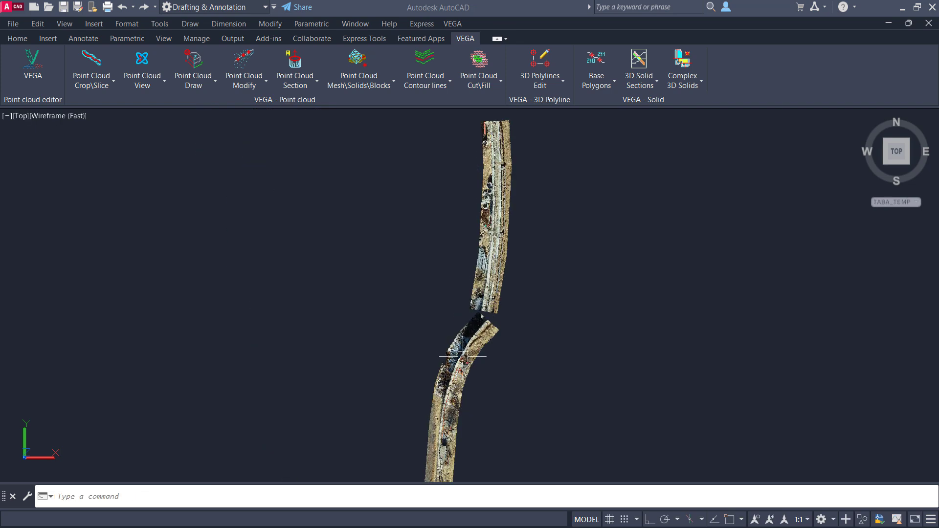
pyautogui.keyDown('shift'); pyautogui.moveTo(463, 357); pyautogui.dragTo(570, 285, button='middle'); pyautogui.keyUp('shift')
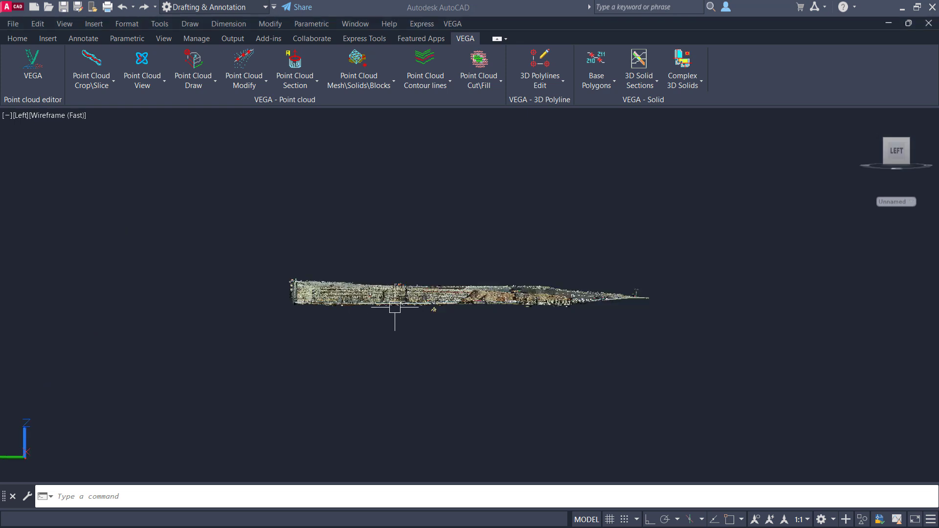
# Step: Zoom and pan along the side view of the excavation's piled wall to examine its horizontal beams
pyautogui.scroll(8, 395, 306)
pyautogui.moveTo(400, 286)
pyautogui.mouseDown(button='middle')
pyautogui.moveTo(398, 303)
pyautogui.moveTo(438, 341)
pyautogui.moveTo(509, 327)
pyautogui.moveTo(580, 331)
pyautogui.mouseUp(button='middle')
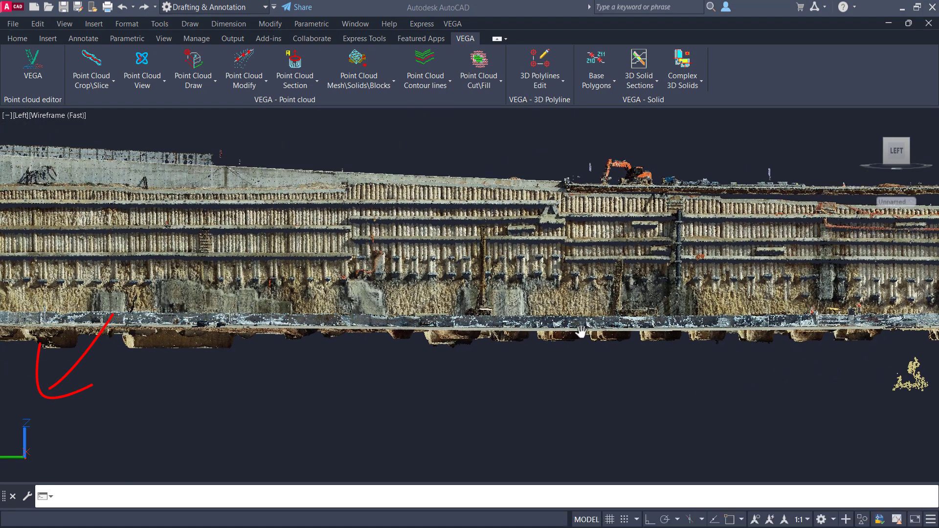
pyautogui.scroll(1, 48, 448)
pyautogui.scroll(-8, 52, 442)
pyautogui.scroll(3, 52, 442)
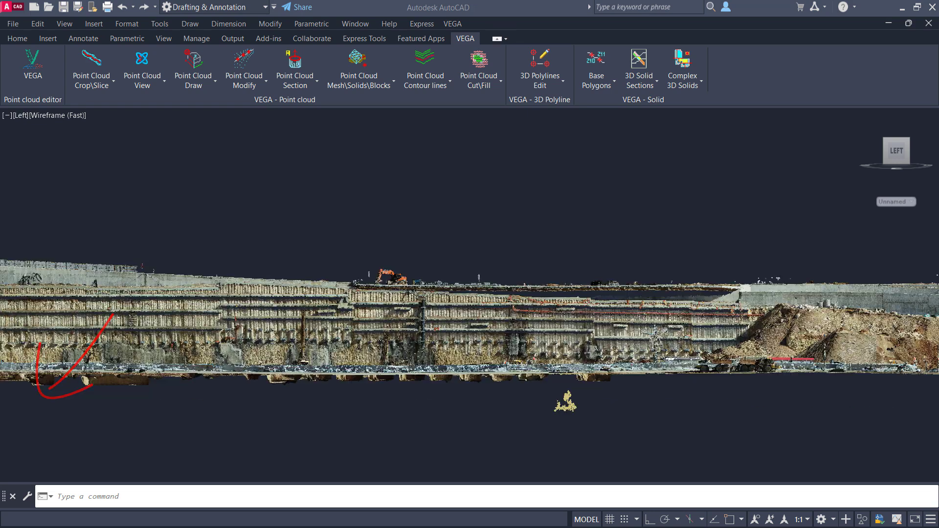
pyautogui.scroll(-4, 55, 442)
pyautogui.moveTo(162, 385); pyautogui.dragTo(280, 348, button='middle')
# Step: Align the UCS with the current side view using the View option
pyautogui.click(115, 494)
pyautogui.write('ucs')
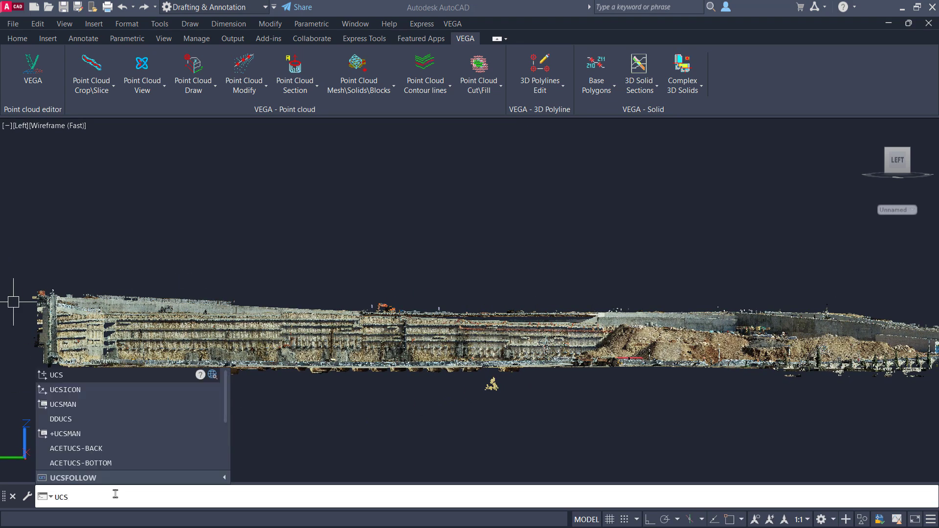
pyautogui.press('Return')
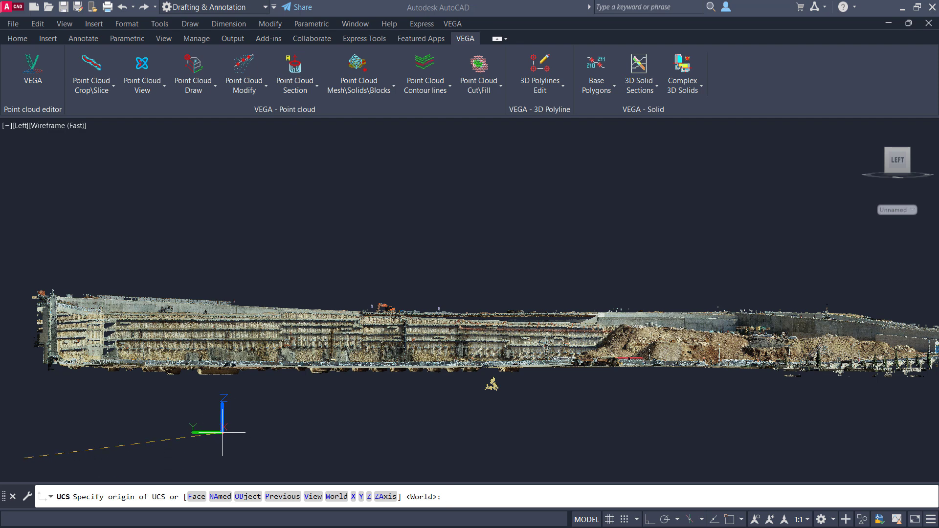
pyautogui.write('v')
pyautogui.press('Return')
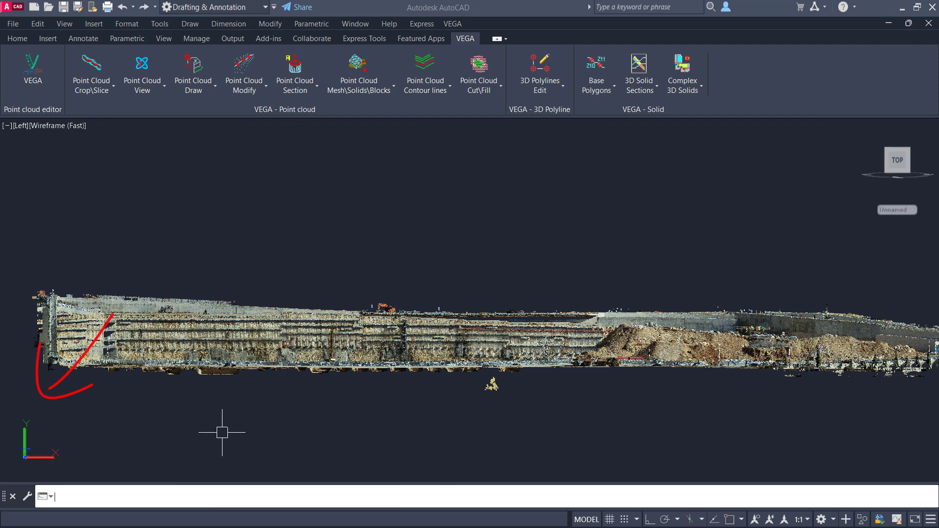
# Step: Draw open polylines along the upper horizontal beams of the piled wall, following the step between its two sections
pyautogui.scroll(2, 65, 352)
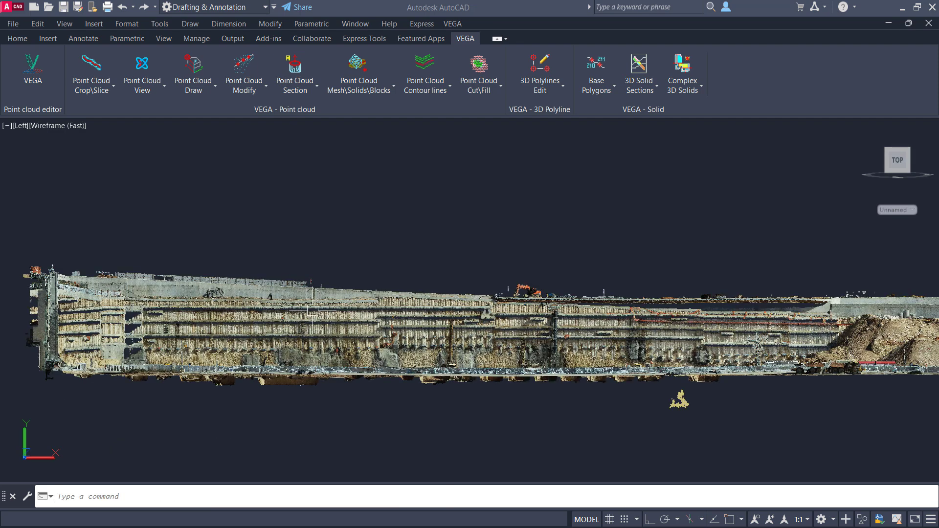
pyautogui.scroll(2, 284, 317)
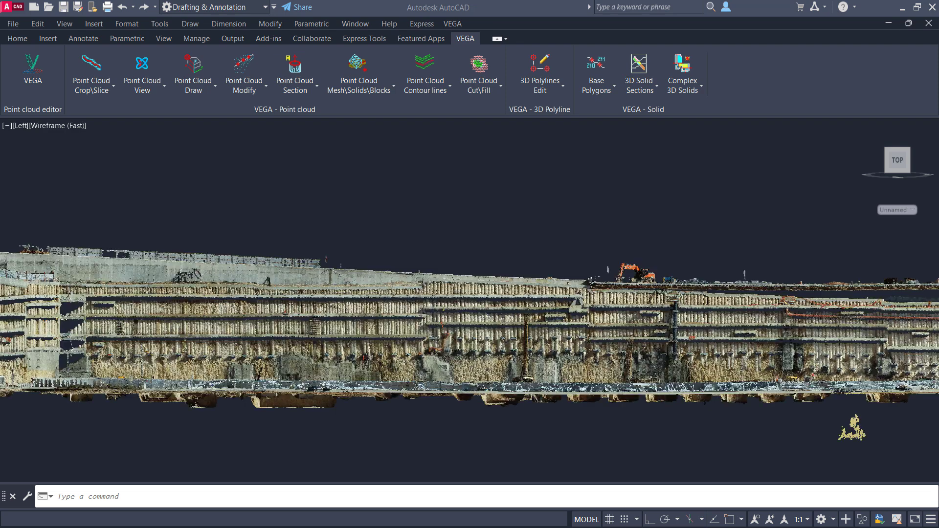
pyautogui.moveTo(279, 317); pyautogui.dragTo(379, 321, button='middle')
pyautogui.scroll(2, 343, 317)
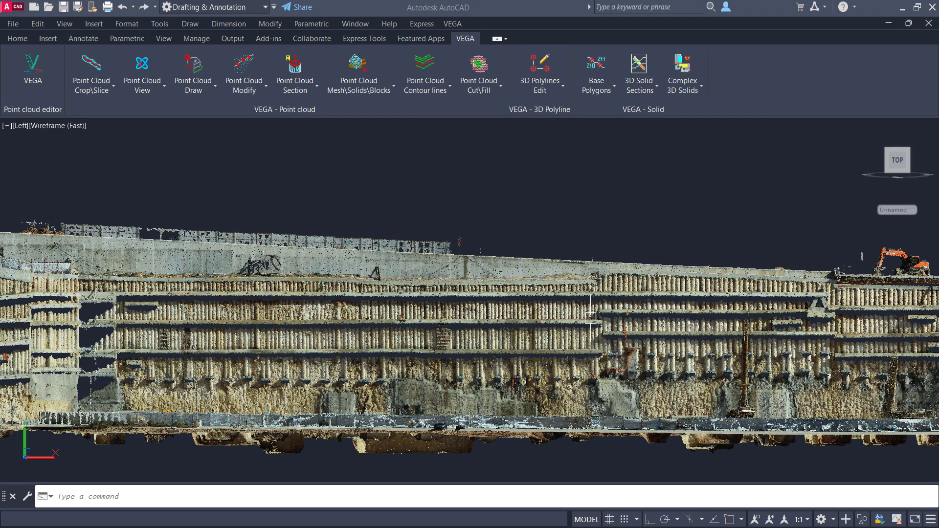
pyautogui.write('pl')
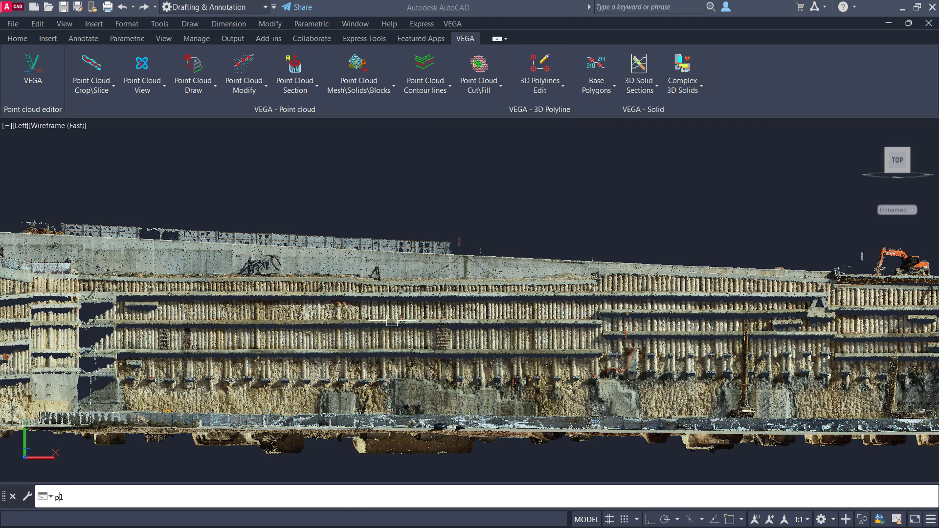
pyautogui.press('Return')
pyautogui.click(103, 321)
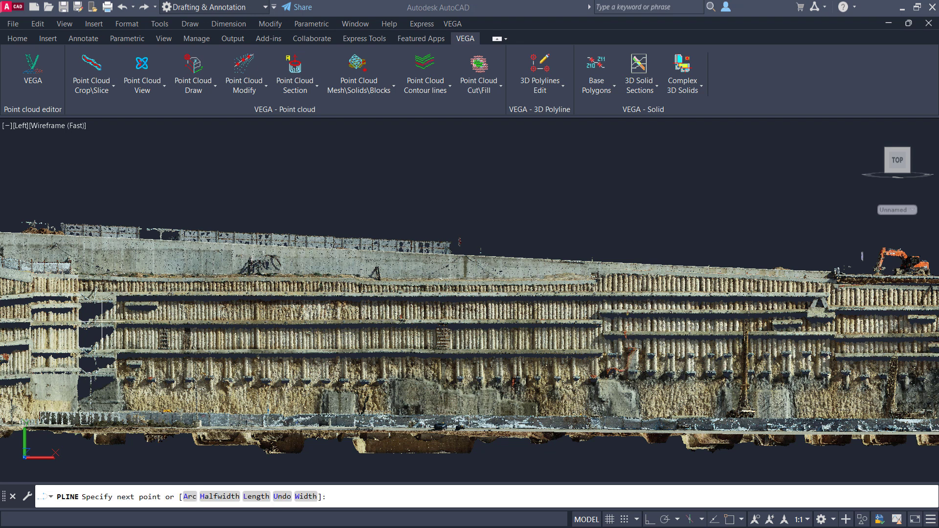
pyautogui.click(438, 322)
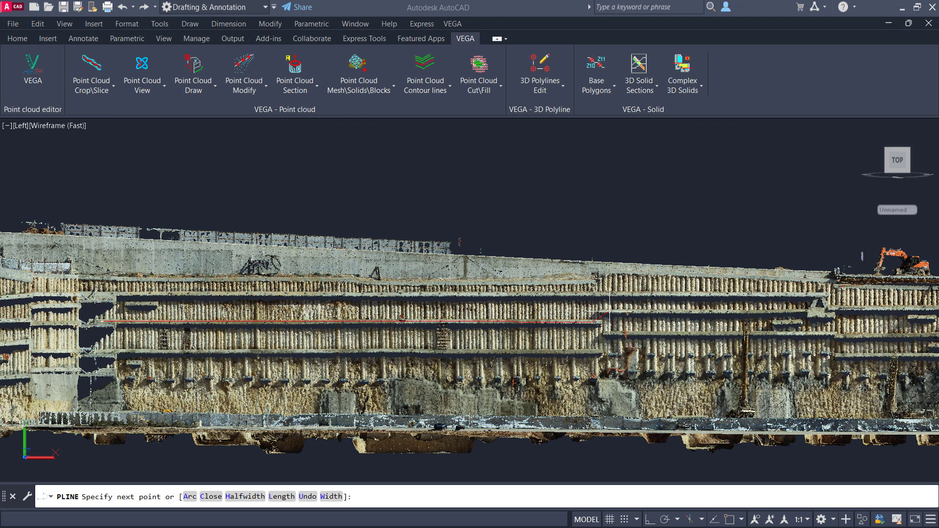
pyautogui.click(605, 311)
pyautogui.click(818, 297)
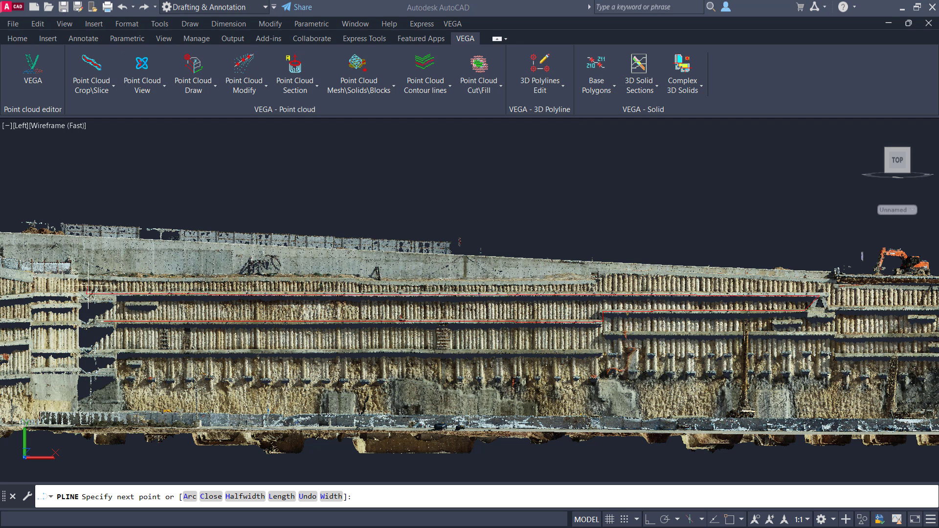
pyautogui.click(88, 292)
pyautogui.press('Return')
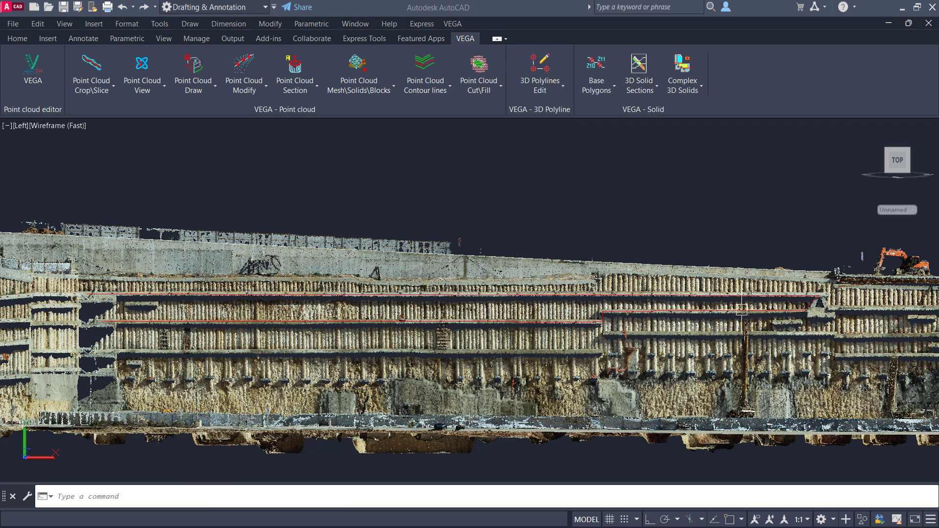
# Step: Draw a closed eight-point polyline around the lower piles and rock face, below the beams in the wall's shorter section
pyautogui.write('pl')
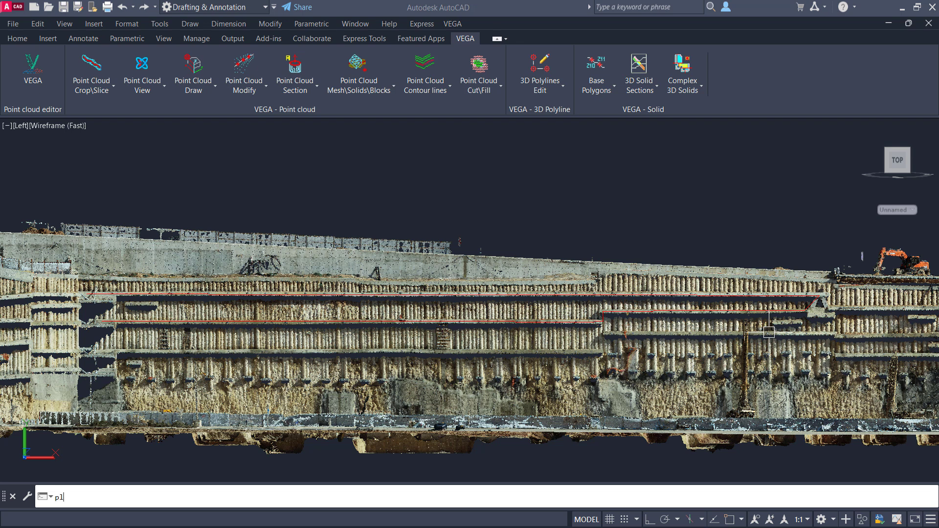
pyautogui.press('Return')
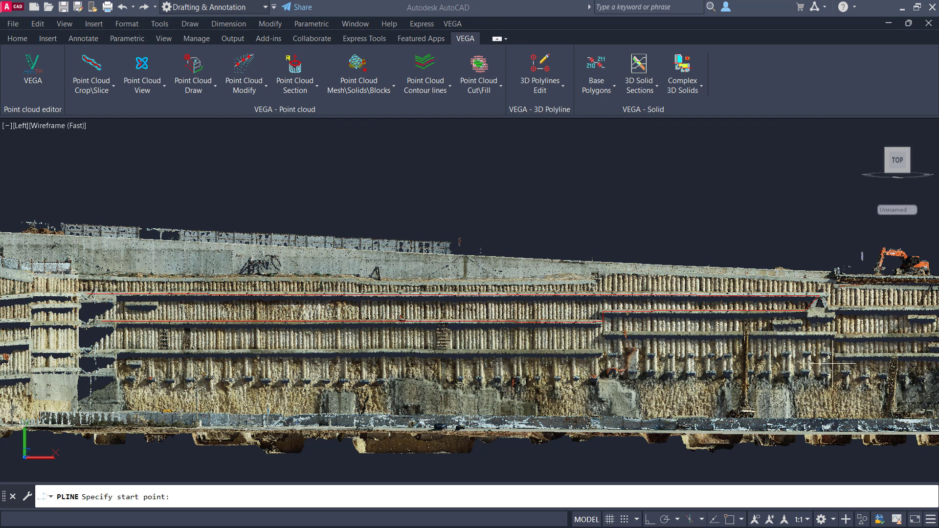
pyautogui.click(696, 346)
pyautogui.click(775, 343)
pyautogui.click(814, 362)
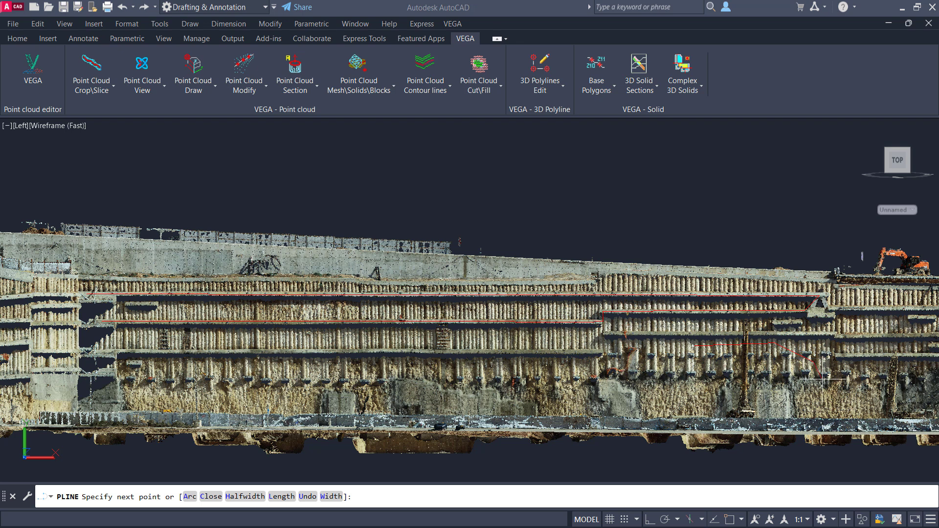
pyautogui.click(827, 395)
pyautogui.click(784, 408)
pyautogui.click(718, 405)
pyautogui.click(681, 392)
pyautogui.click(675, 367)
pyautogui.write('c')
pyautogui.press('Return')
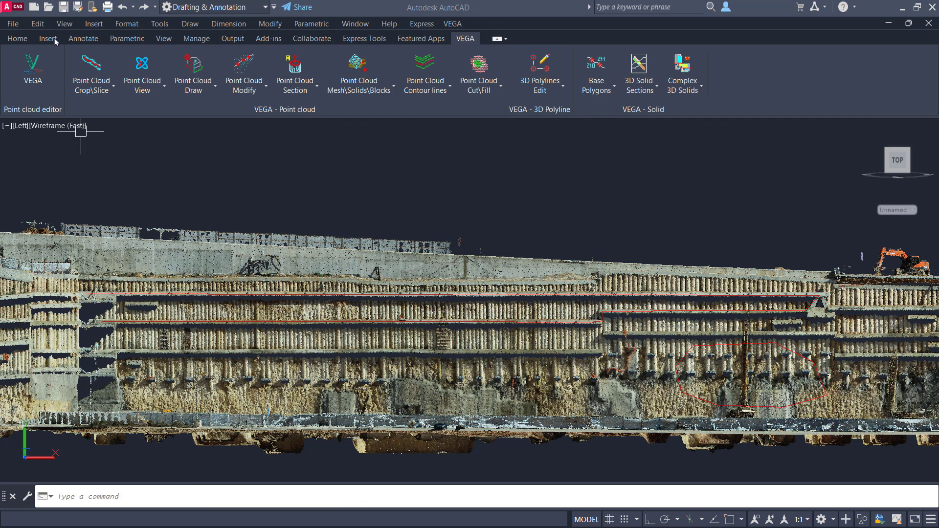
# Step: Crop the point cloud by path along the beam polylines and the closed outline in side view, using a buffer width of 1.5
pyautogui.click(95, 69)
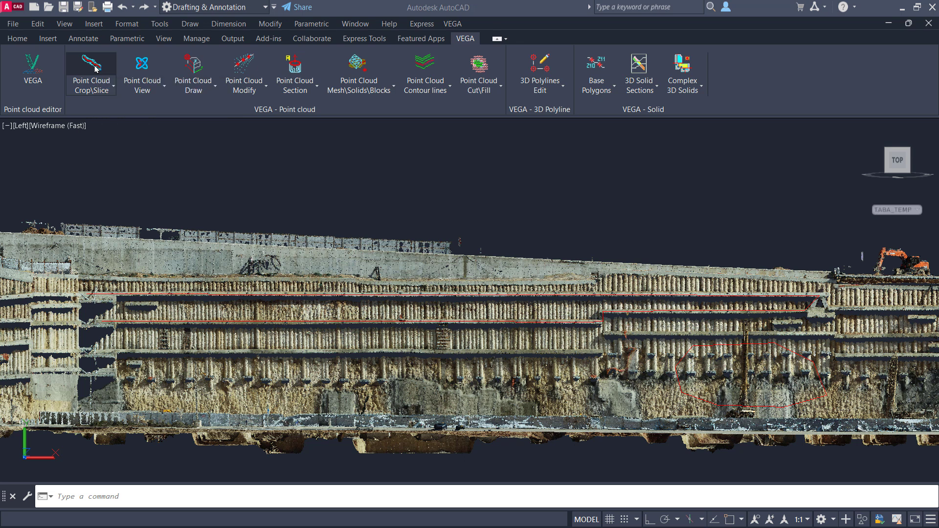
pyautogui.click(789, 191)
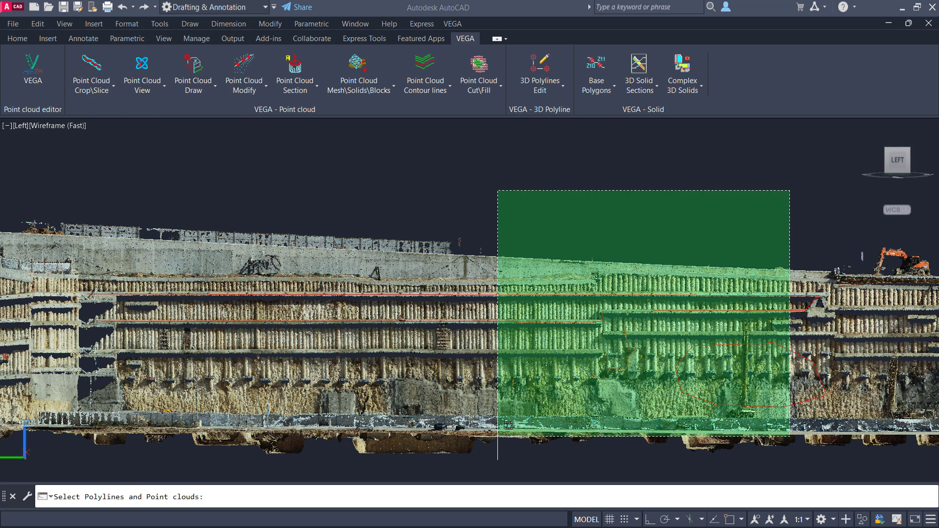
pyautogui.click(388, 439)
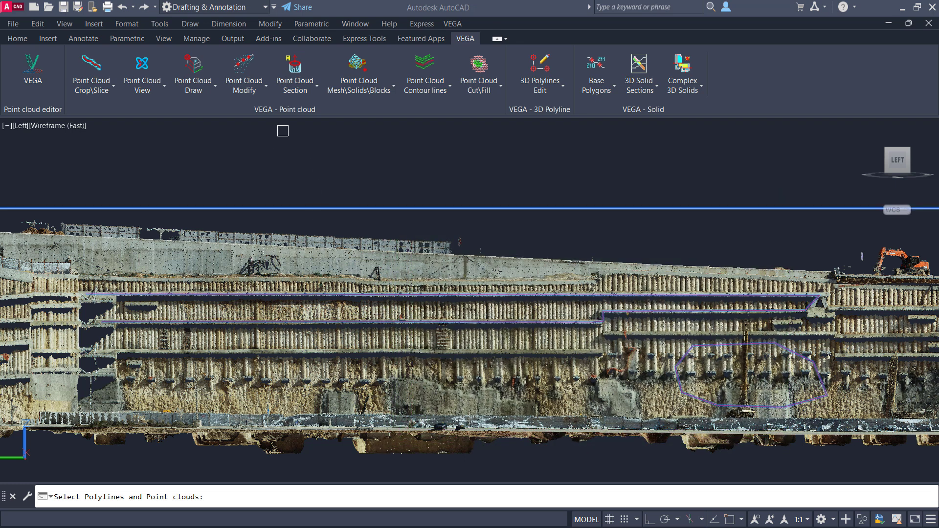
pyautogui.press('Return')
pyautogui.click(398, 298)
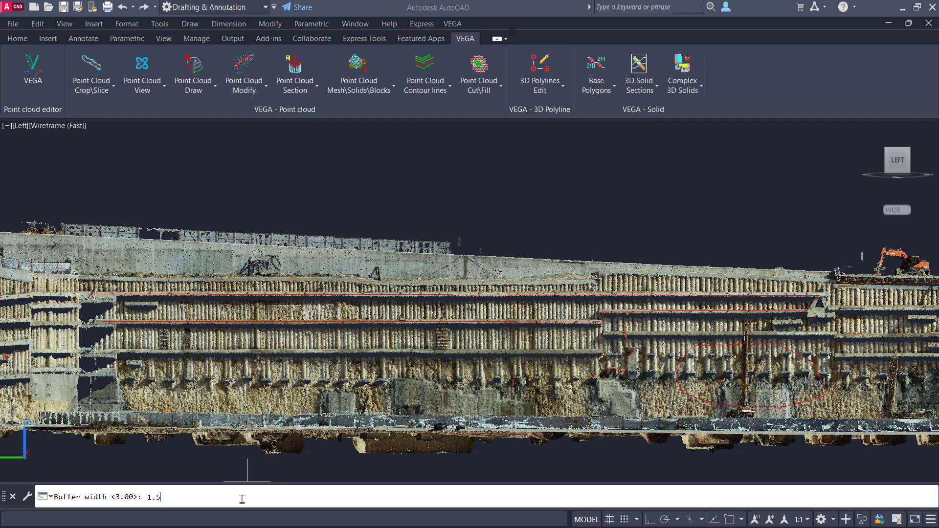
pyautogui.write('1.5')
pyautogui.press('Return')
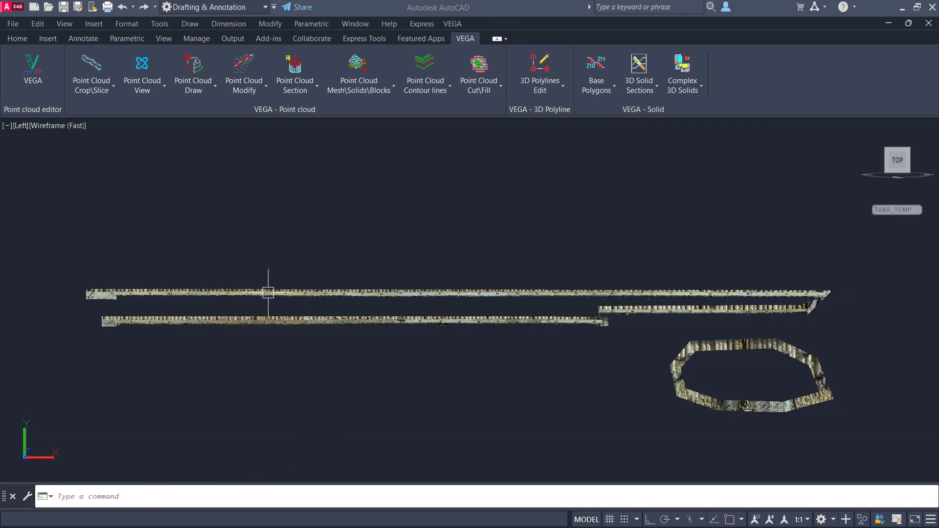
pyautogui.keyDown('shift'); pyautogui.moveTo(260, 304); pyautogui.dragTo(479, 324, button='middle'); pyautogui.keyUp('shift')
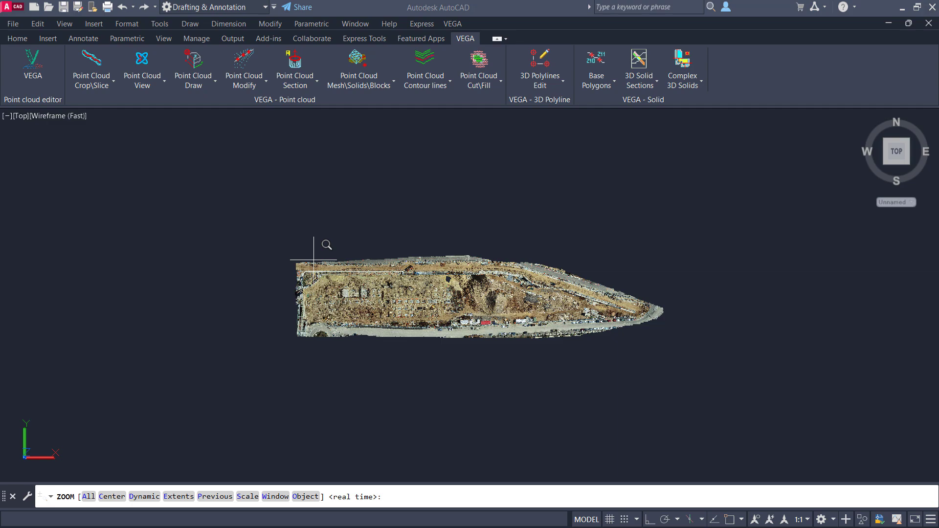
# Step: Set the site point cloud's transparency to 71 in plan view
pyautogui.click(310, 260)
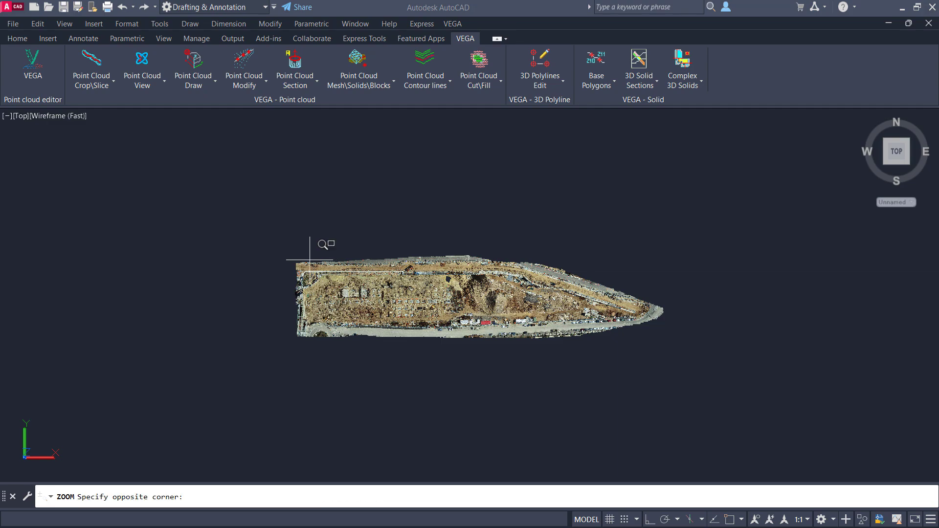
pyautogui.click(622, 340)
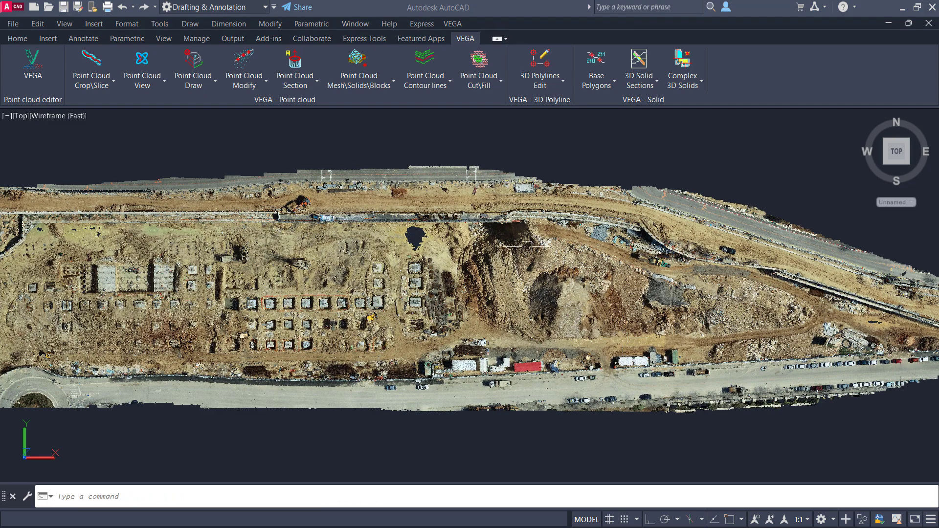
pyautogui.click(445, 254)
pyautogui.moveTo(161, 85); pyautogui.dragTo(217, 87)
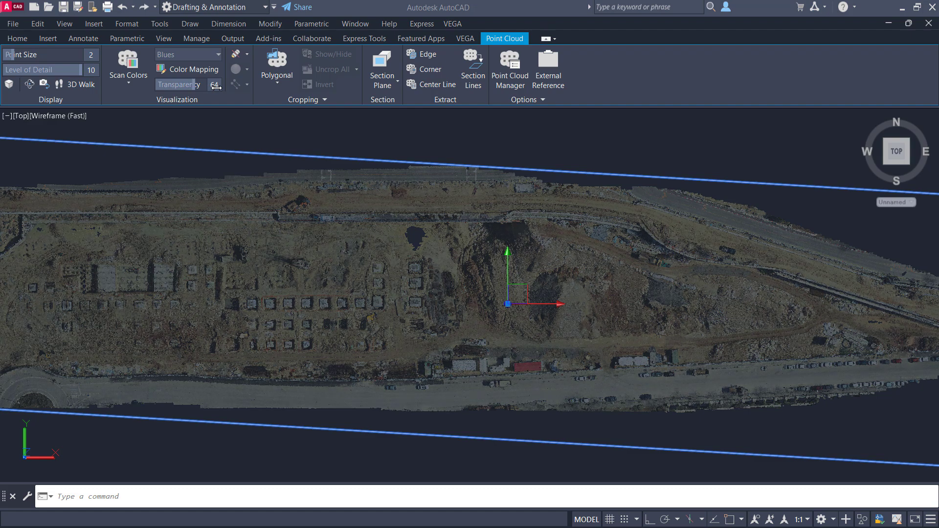
pyautogui.press('Escape')
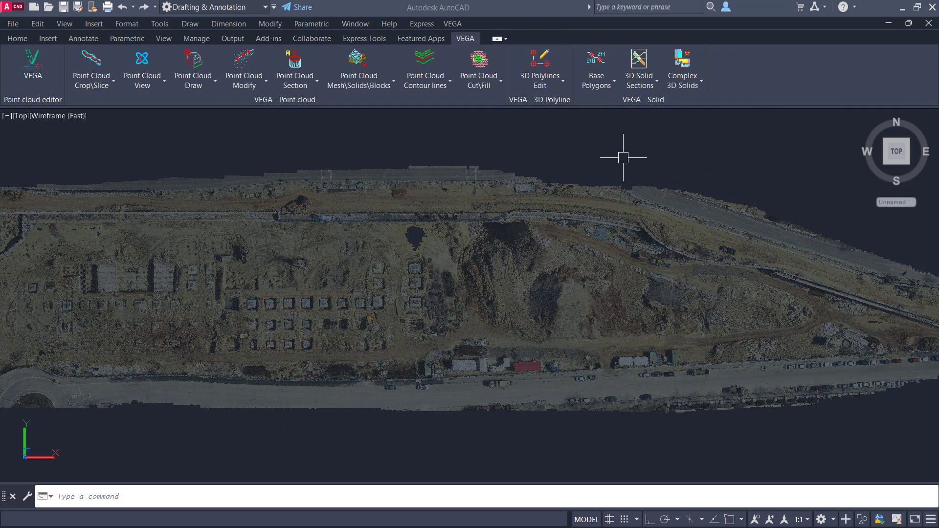
# Step: Place the single-line text "VEGA" across the excavation with a rotation angle of 0, spanning most of the pit's depth
pyautogui.write('d')
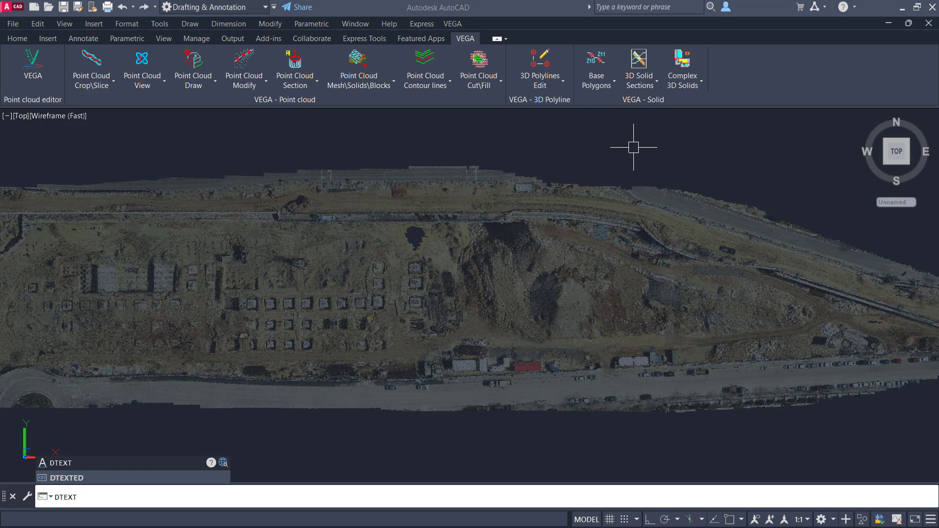
pyautogui.press('Return')
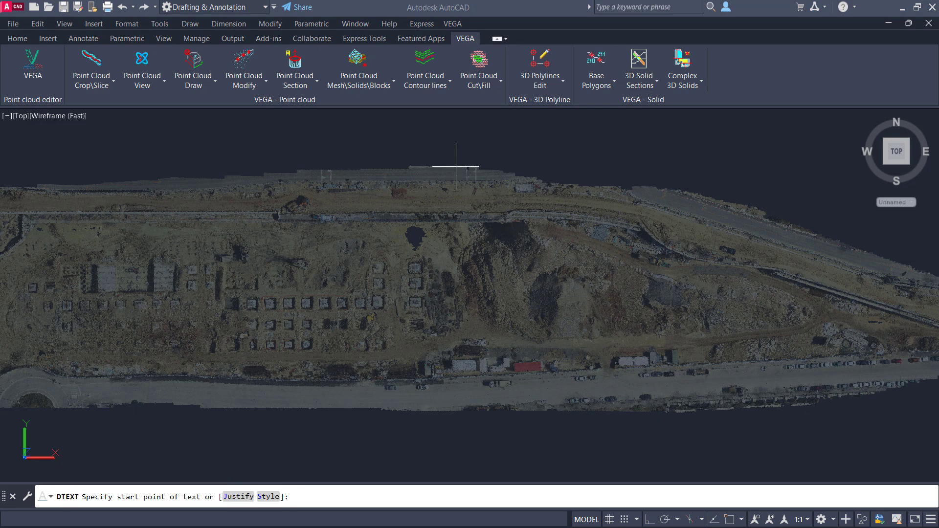
pyautogui.click(239, 340)
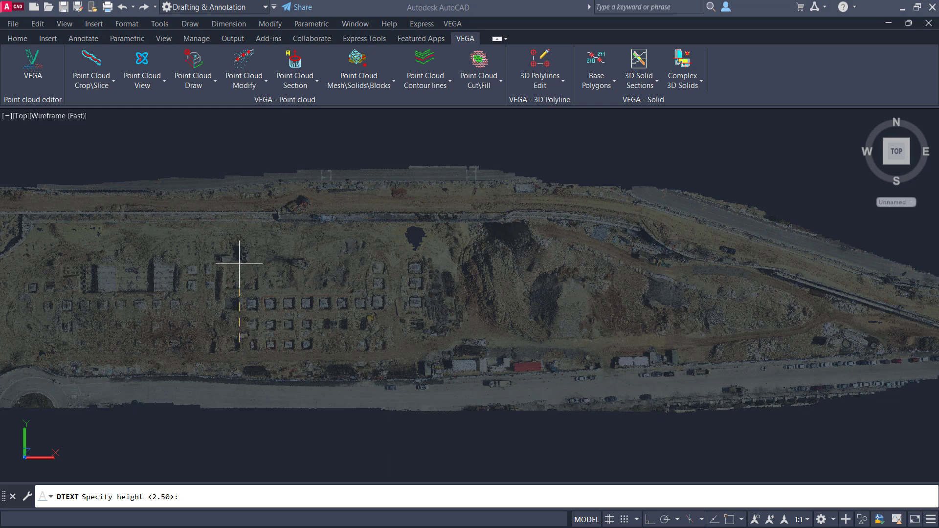
pyautogui.click(241, 223)
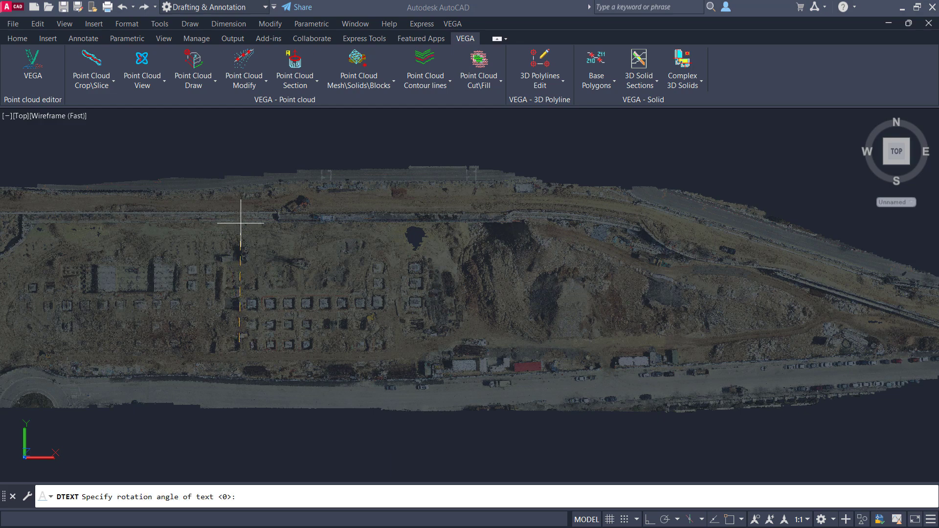
pyautogui.write('0')
pyautogui.press('Return')
pyautogui.write('V')
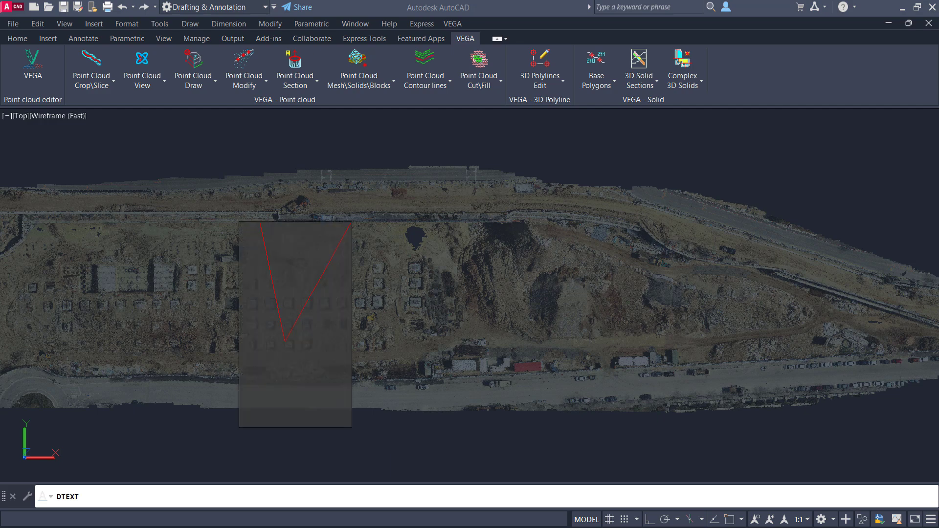
pyautogui.write('EGA')
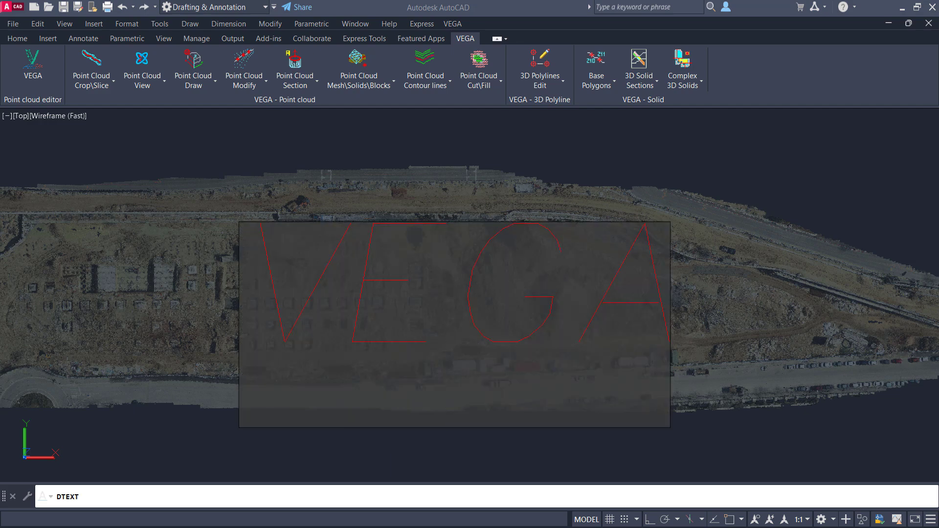
pyautogui.press('Return')
pyautogui.press('Return')
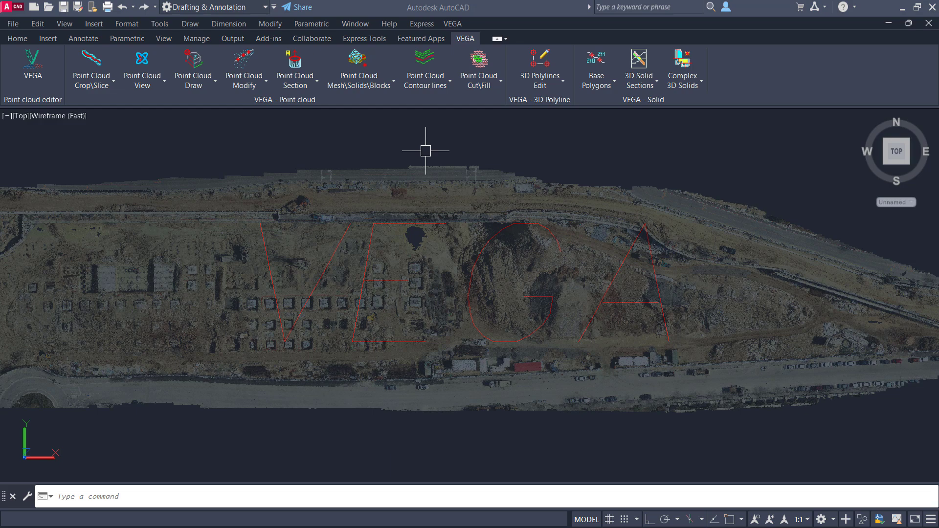
# Step: Explode the VEGA text into polylines with Explode Text and check that the letters are separate objects
pyautogui.click(427, 24)
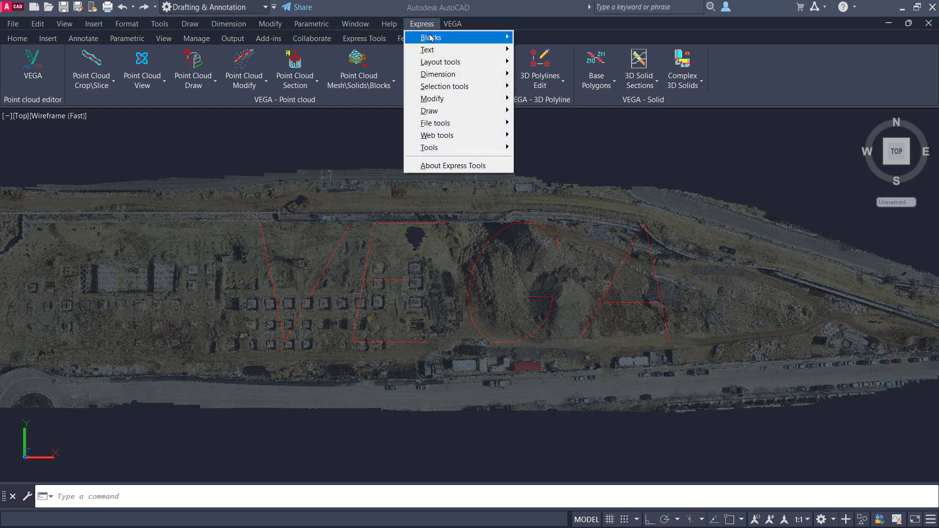
pyautogui.moveTo(477, 51)
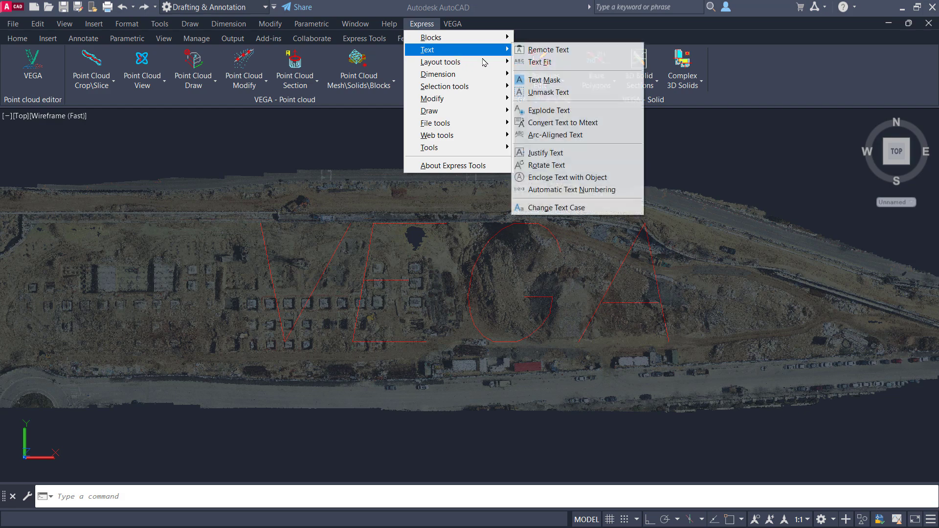
pyautogui.click(544, 111)
pyautogui.click(732, 155)
pyautogui.click(125, 439)
pyautogui.press('Return')
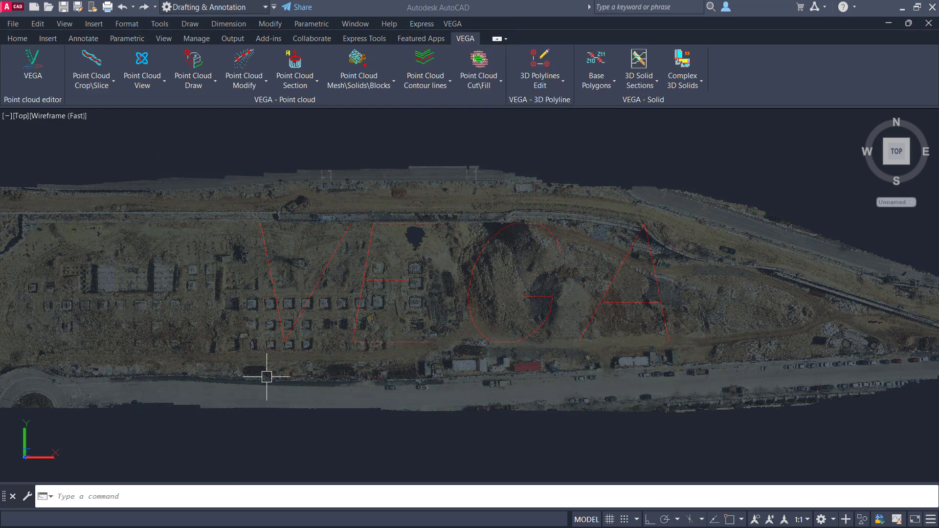
pyautogui.click(380, 343)
pyautogui.press('Escape')
pyautogui.click(583, 331)
pyautogui.press('Escape')
# Step: Set the point cloud's transparency back to 0
pyautogui.click(415, 163)
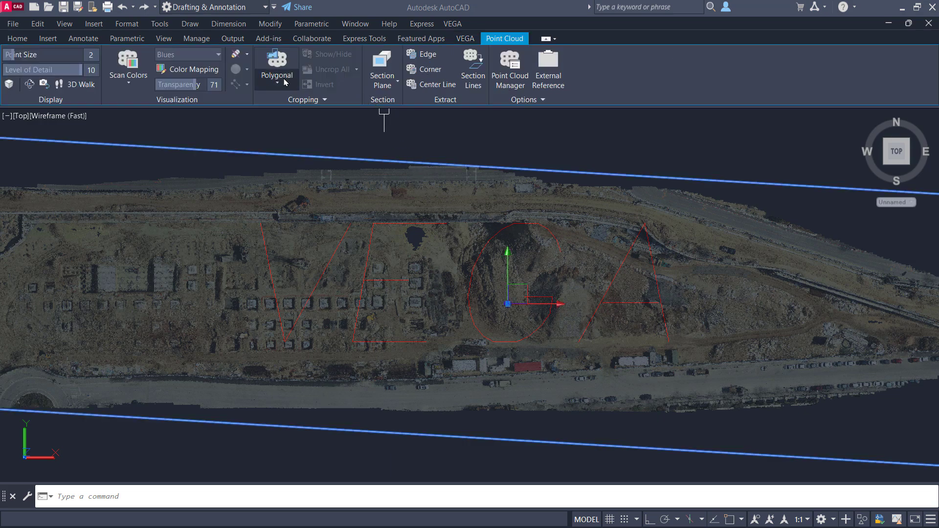
pyautogui.moveTo(180, 87); pyautogui.dragTo(157, 86)
pyautogui.press('Escape')
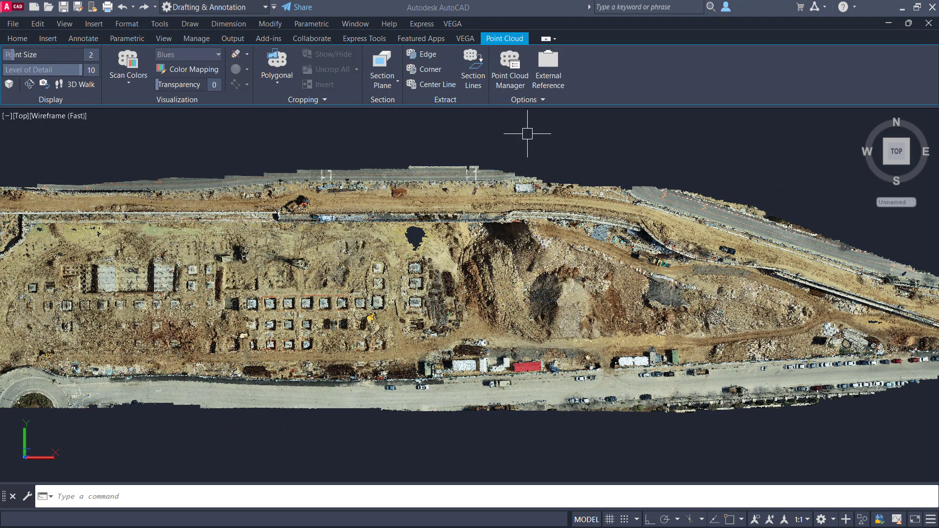
# Step: Crop the point cloud by path along the letter polylines, erasing the paths, using different layers, with a buffer width of 6
pyautogui.click(92, 87)
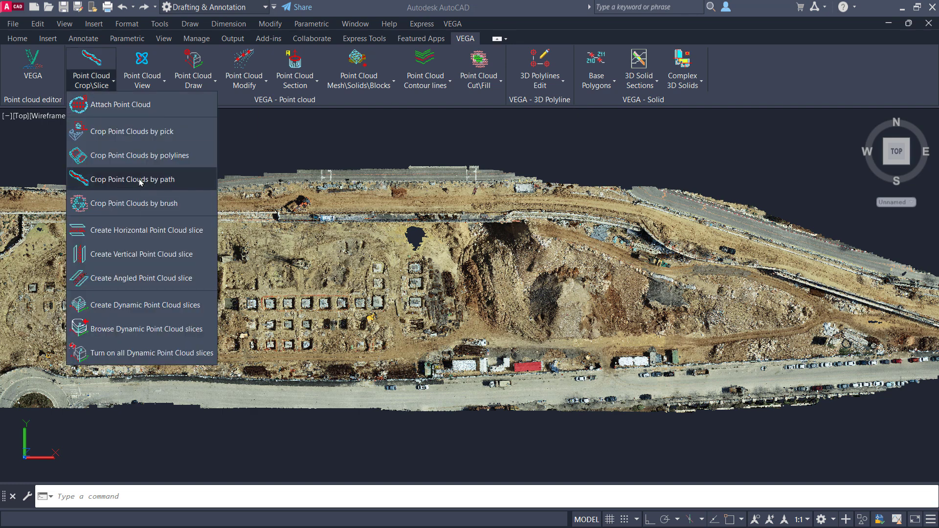
pyautogui.click(140, 180)
pyautogui.click(763, 137)
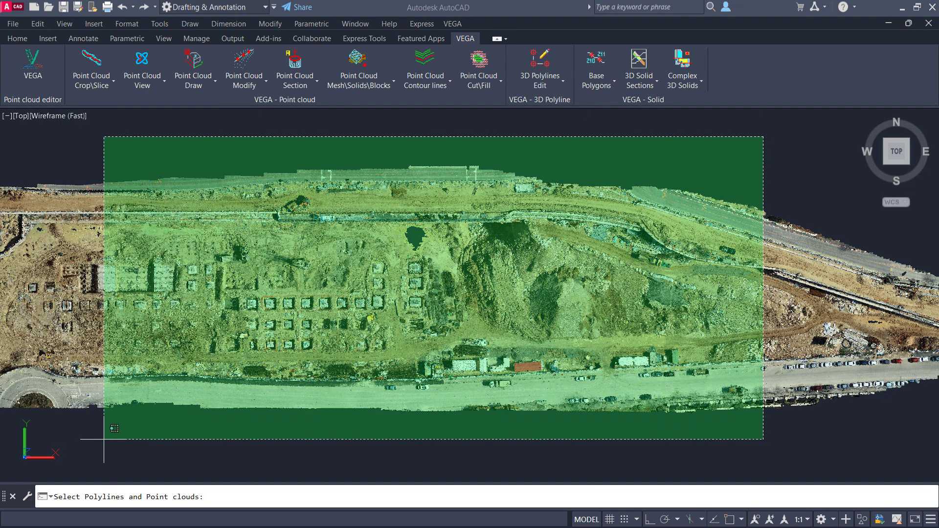
pyautogui.click(100, 440)
pyautogui.press('Return')
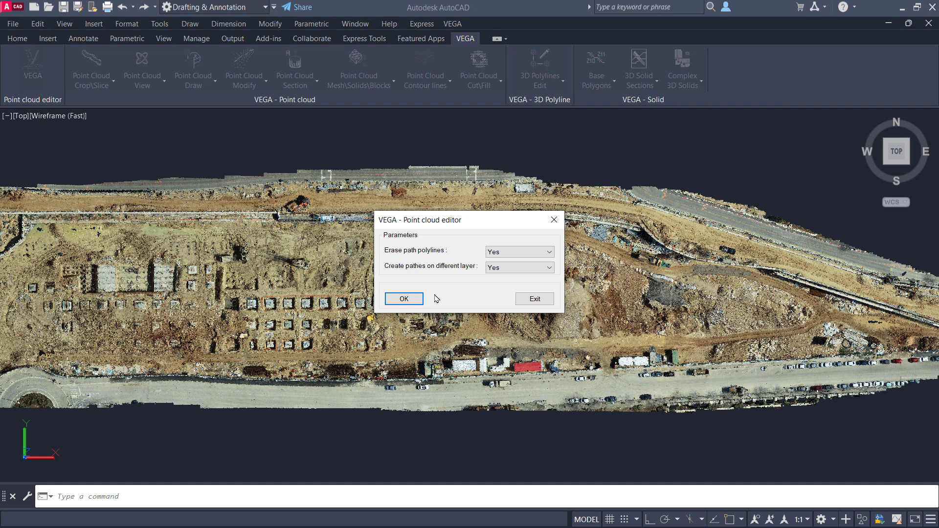
pyautogui.click(404, 299)
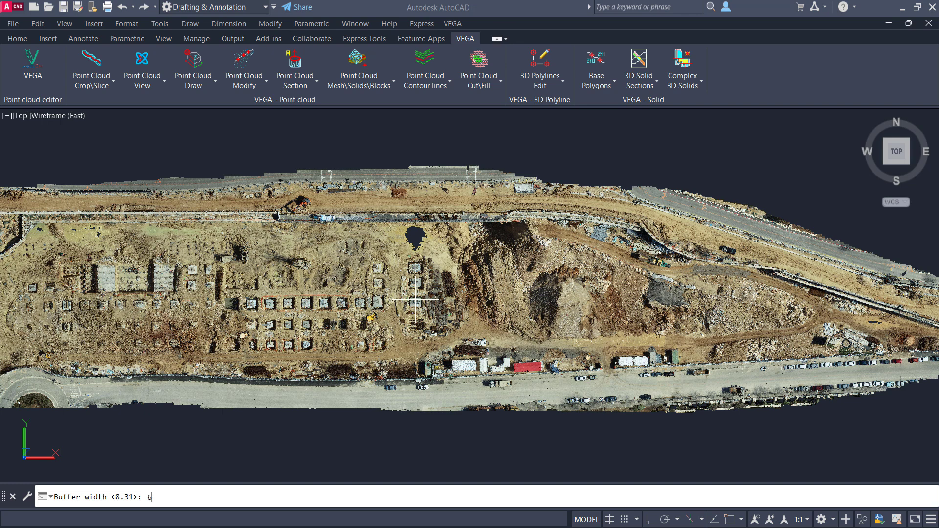
pyautogui.write('6')
pyautogui.press('Return')
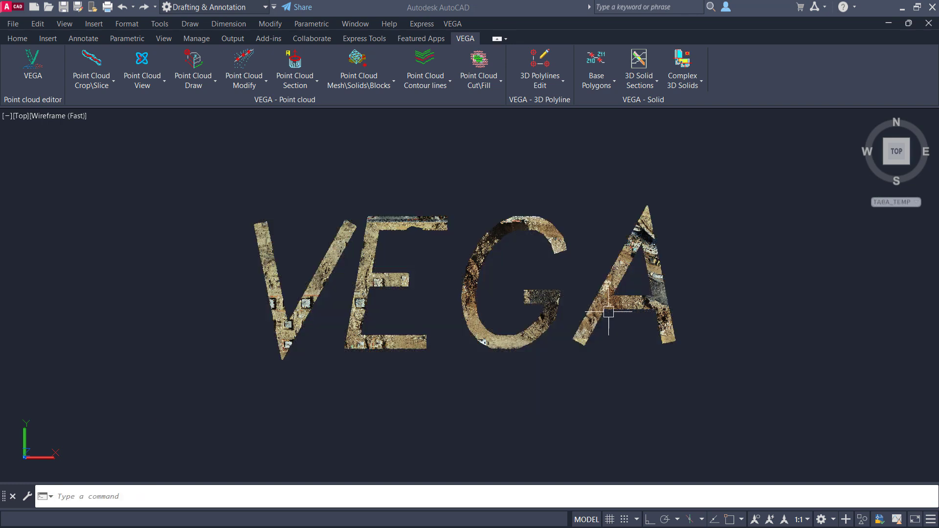
# Step: Delete the cropped letter G and then another letter's point cloud, undoing each deletion
pyautogui.moveTo(597, 342)
pyautogui.keyDown('shift'); pyautogui.mouseDown(button='middle')
pyautogui.moveTo(604, 329)
pyautogui.moveTo(550, 325)
pyautogui.mouseUp(button='middle'); pyautogui.keyUp('shift')
pyautogui.click(552, 324)
pyautogui.press('Delete')
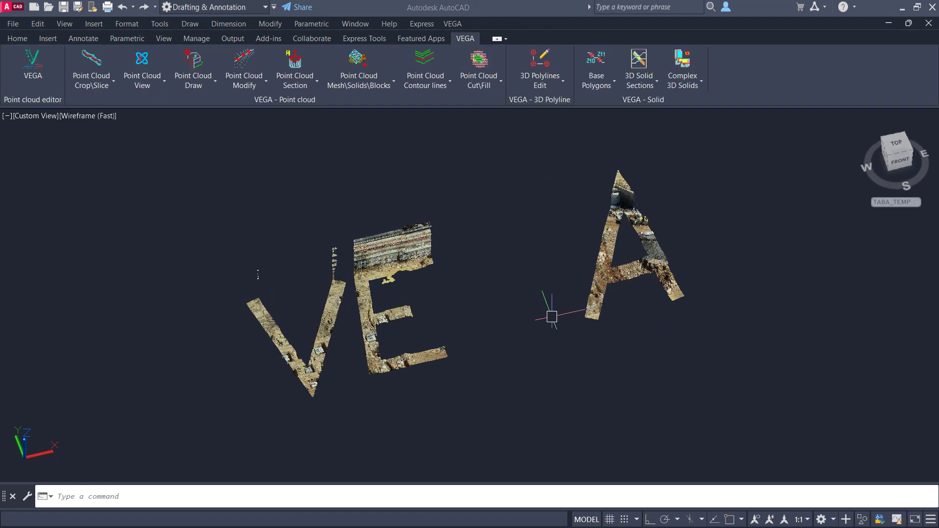
pyautogui.hotkey('ctrl', 'z')
pyautogui.hotkey('ctrl', 'z')
pyautogui.click(313, 310)
pyautogui.press('Delete')
pyautogui.hotkey('ctrl', 'z')
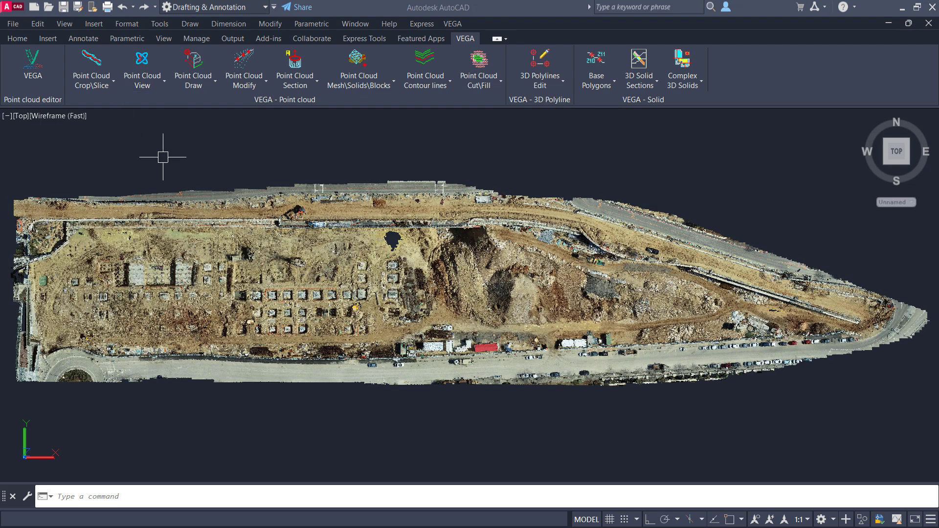
# Step: Crop the point cloud by brush with four overlapping circles beside the existing hole, using radius 5.13 first and a larger radius for the last
pyautogui.click(95, 83)
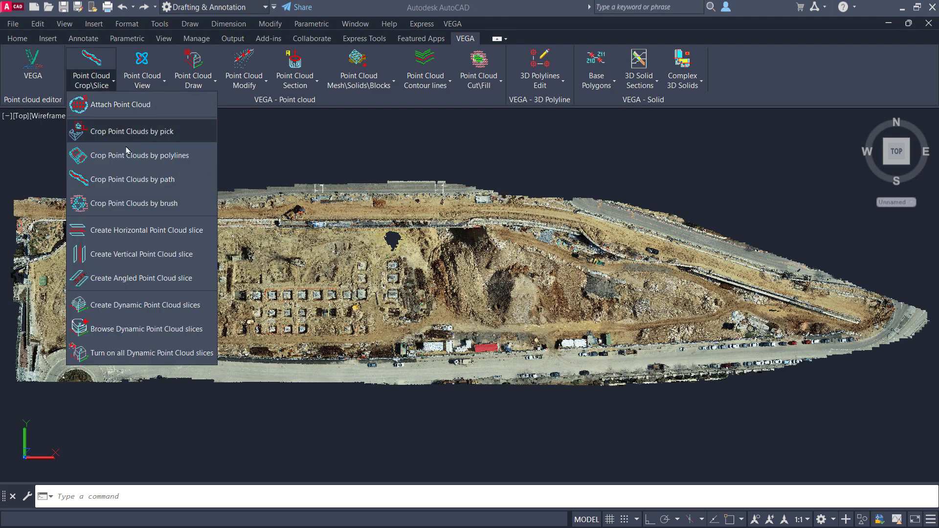
pyautogui.click(143, 204)
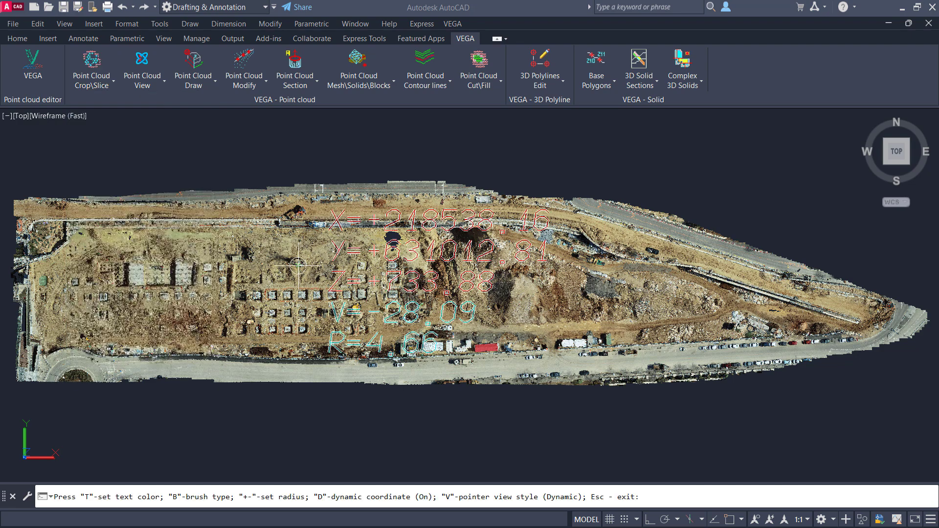
pyautogui.scroll(4, 298, 266)
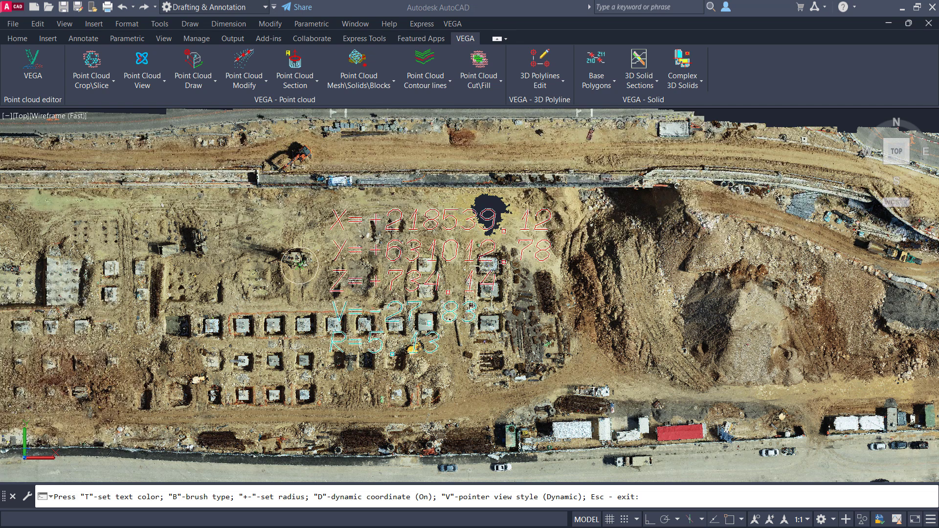
pyautogui.click(299, 266)
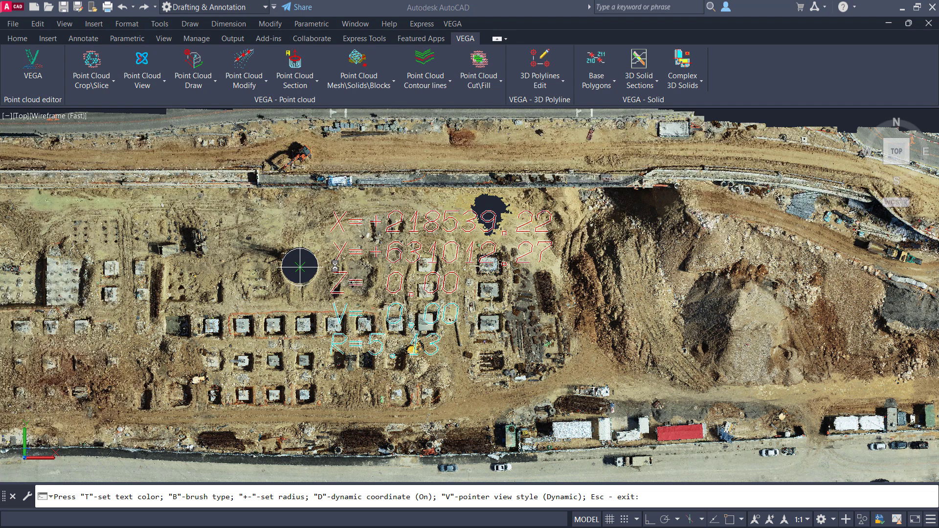
pyautogui.click(335, 266)
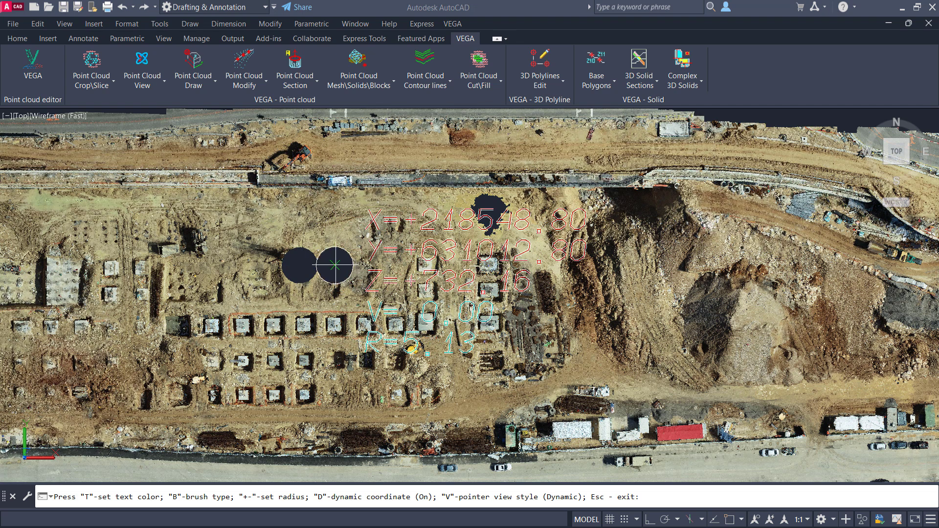
pyautogui.click(318, 242)
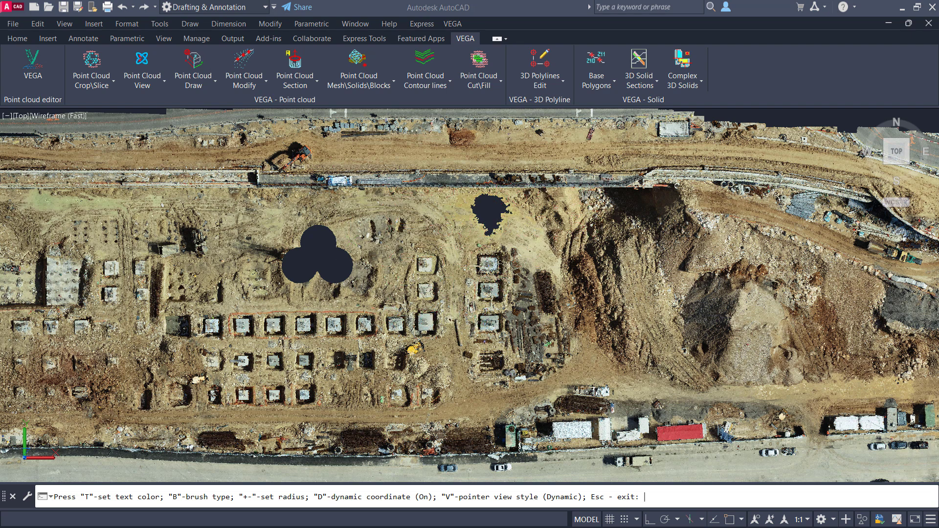
pyautogui.click(352, 241)
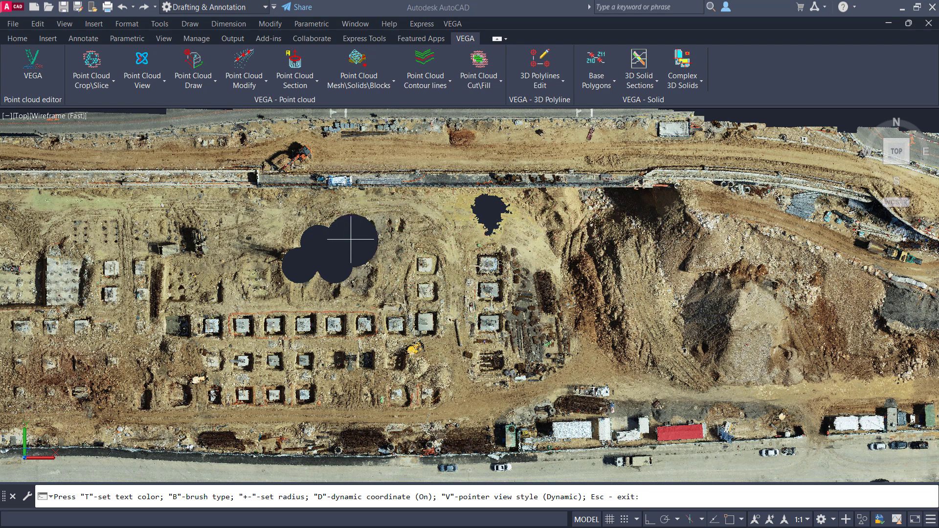
pyautogui.press('Escape')
# Step: Draw a closed, irregular star-shaped polyline in the empty area below the point cloud
pyautogui.scroll(-2, 351, 241)
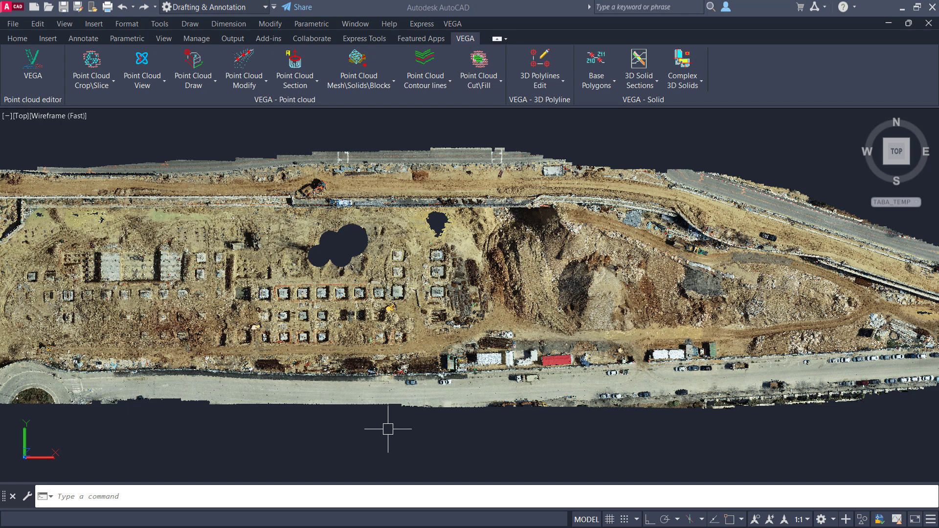
pyautogui.write('pl')
pyautogui.press('Return')
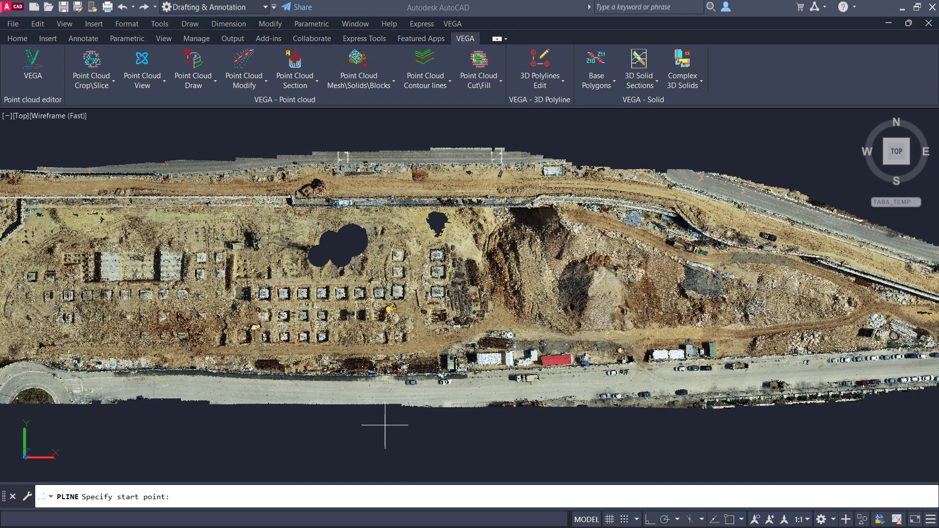
pyautogui.click(286, 447)
pyautogui.click(299, 430)
pyautogui.click(308, 438)
pyautogui.click(325, 431)
pyautogui.click(322, 455)
pyautogui.click(318, 467)
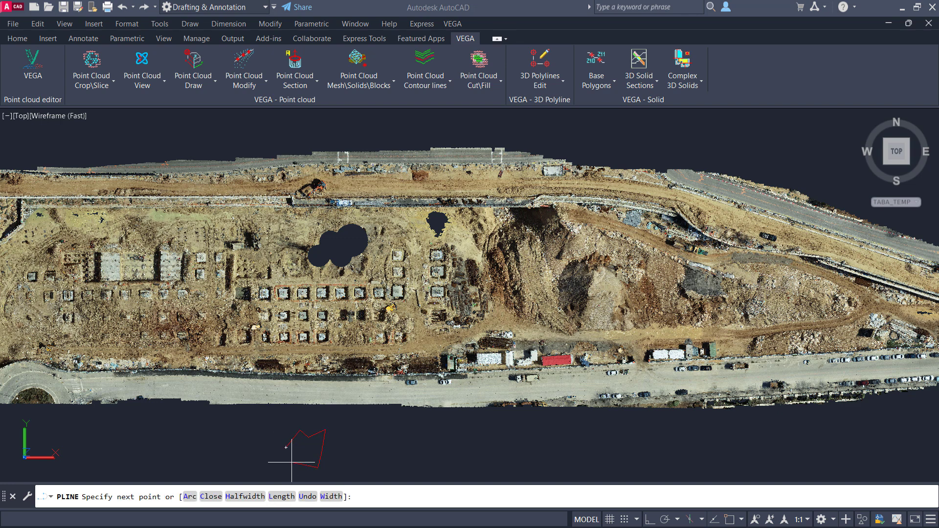
pyautogui.click(301, 458)
pyautogui.click(288, 466)
pyautogui.click(290, 455)
pyautogui.click(285, 448)
pyautogui.press('Return')
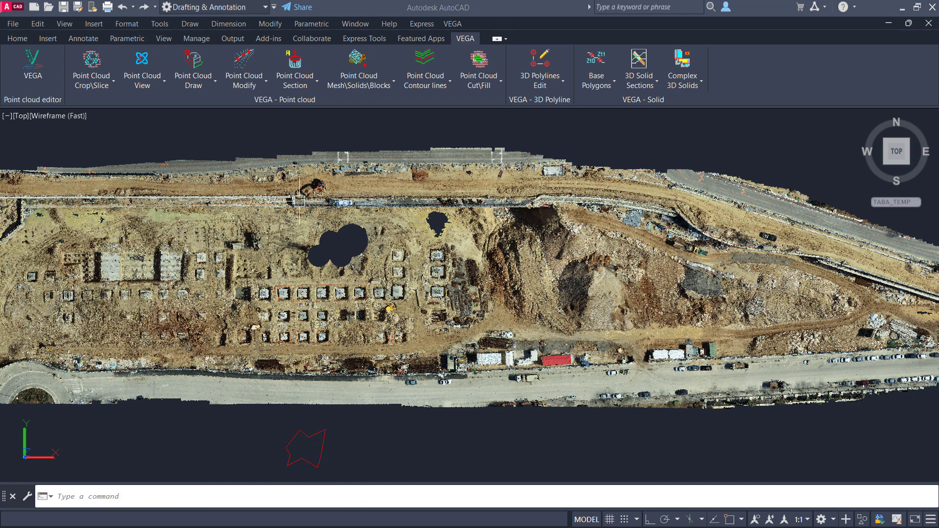
# Step: Start cropping the point cloud by brush, with dynamic coordinates off and the pointer view style set to Flexible unchangeable
pyautogui.click(90, 61)
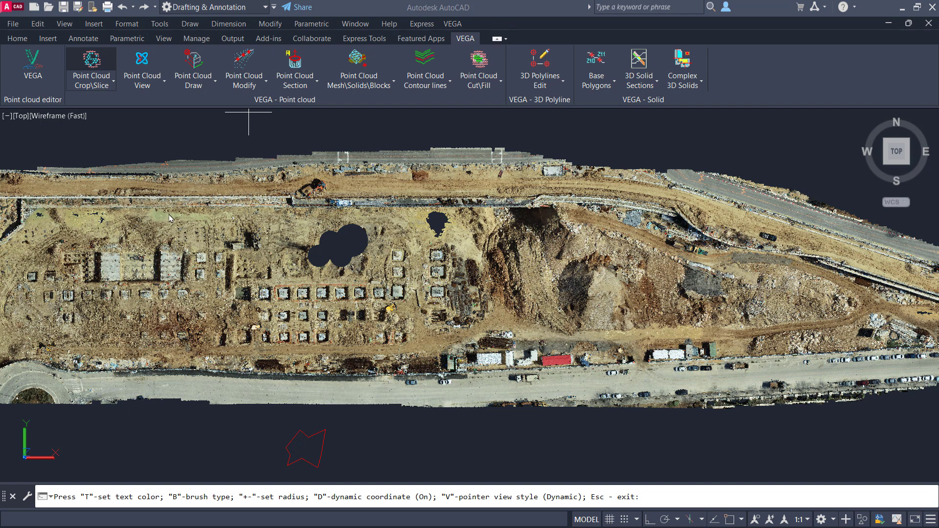
pyautogui.press('d')
pyautogui.press('v')
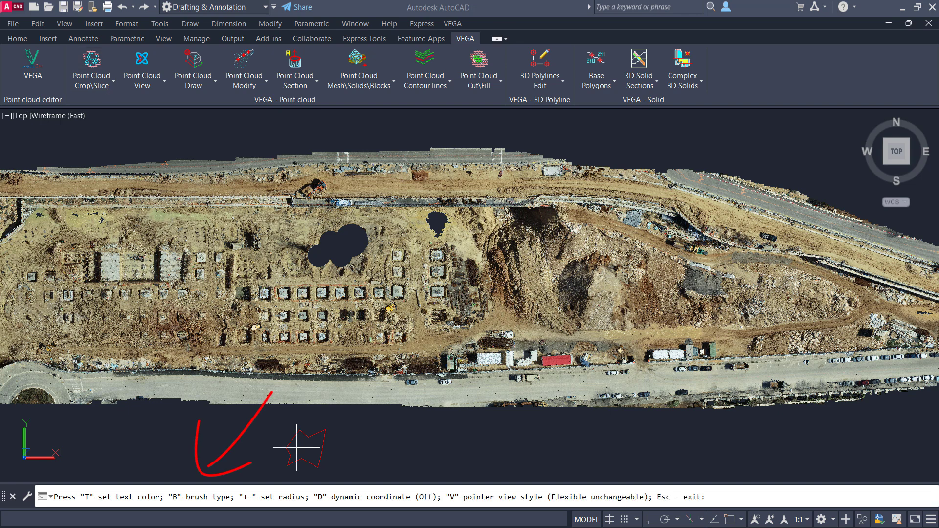
# Step: Set the brush type to Free form using the star-shaped polyline, and reduce the brush to a fraction of its initial size
pyautogui.press('b')
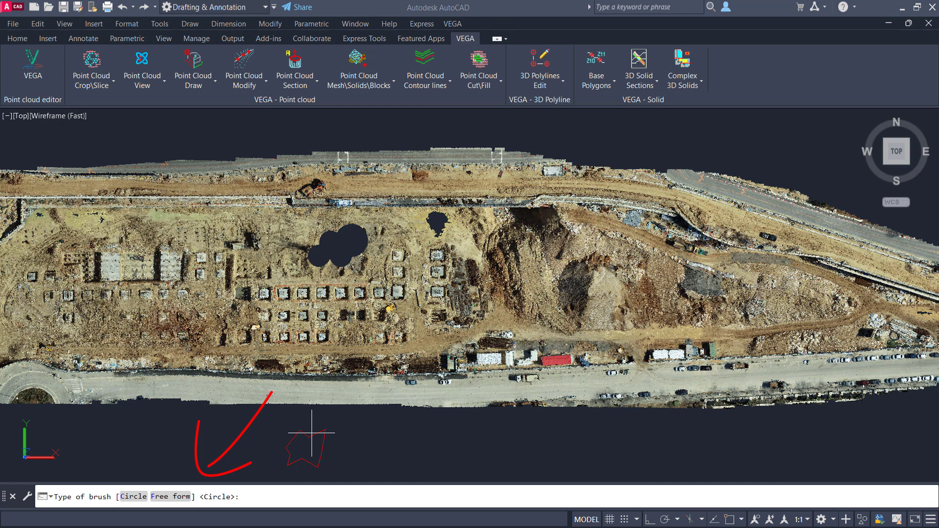
pyautogui.click(180, 498)
pyautogui.click(291, 439)
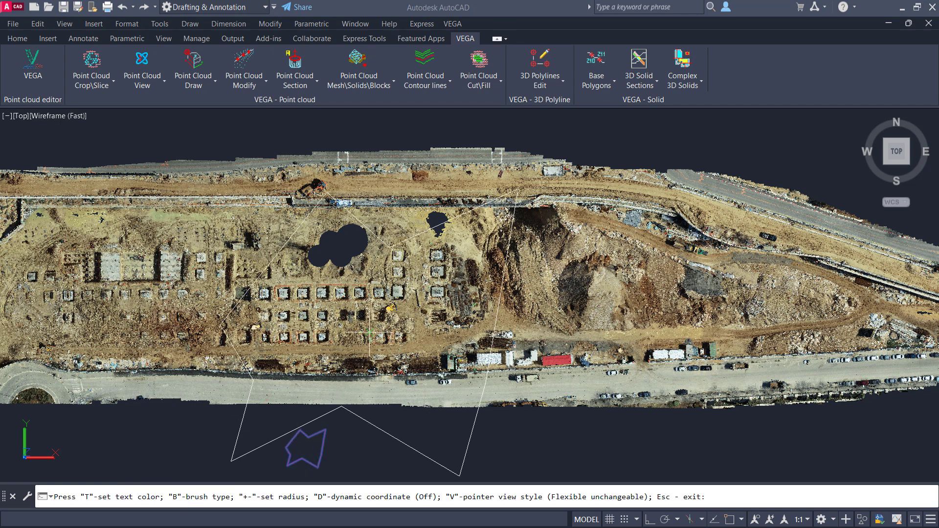
pyautogui.press('-')
pyautogui.press('-')
pyautogui.press('-')
pyautogui.press('-')
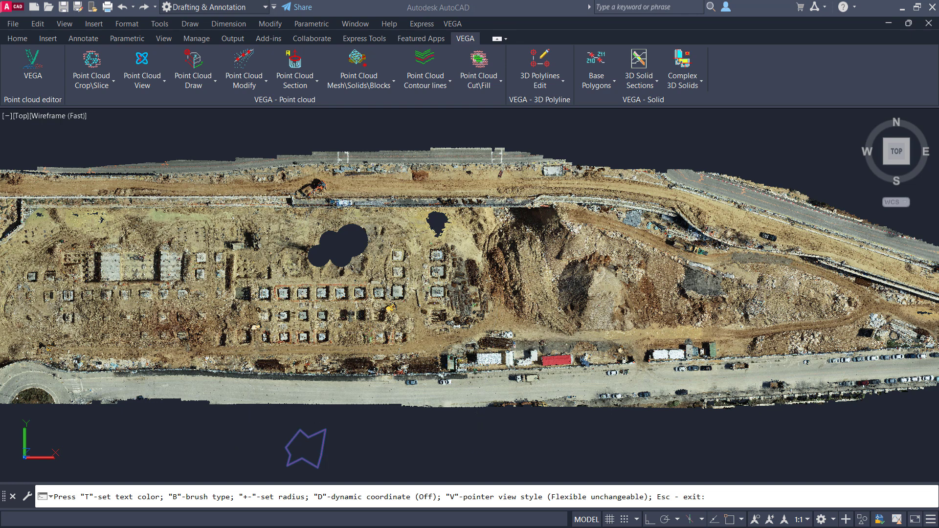
pyautogui.press('-')
pyautogui.press('-')
pyautogui.press('-')
pyautogui.press('-')
pyautogui.press('-')
# Step: Crop fifteen star-shaped holes across the upper, middle and lower parts of the point cloud with the free-form brush, and end the command
pyautogui.click(543, 274)
pyautogui.click(618, 278)
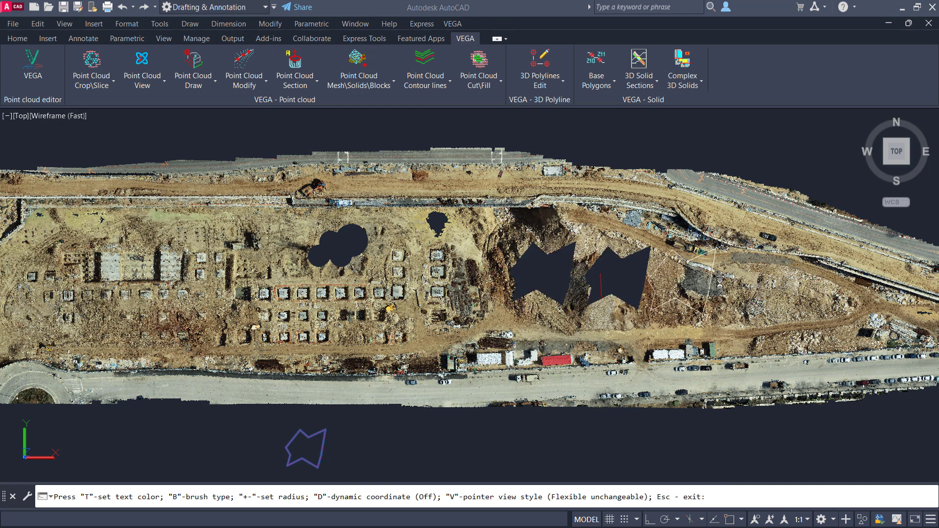
pyautogui.click(683, 280)
pyautogui.click(749, 280)
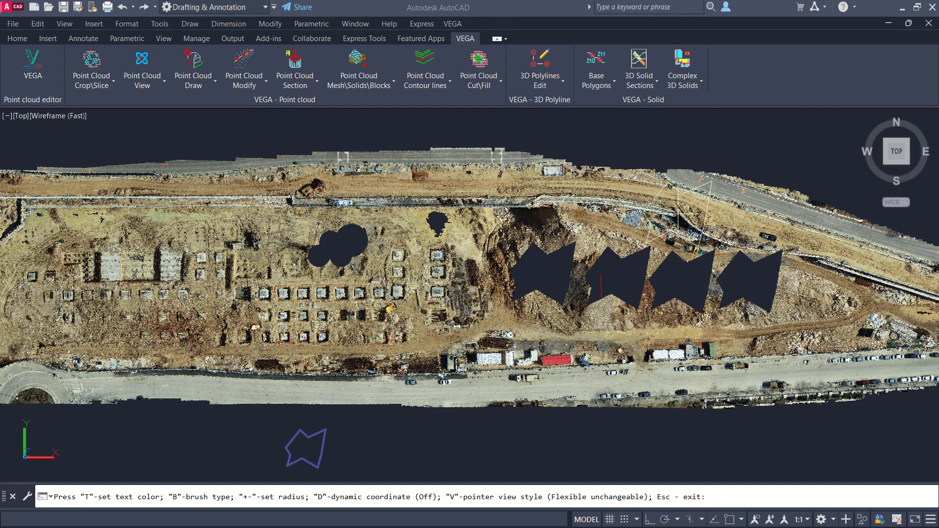
pyautogui.click(678, 214)
pyautogui.click(601, 212)
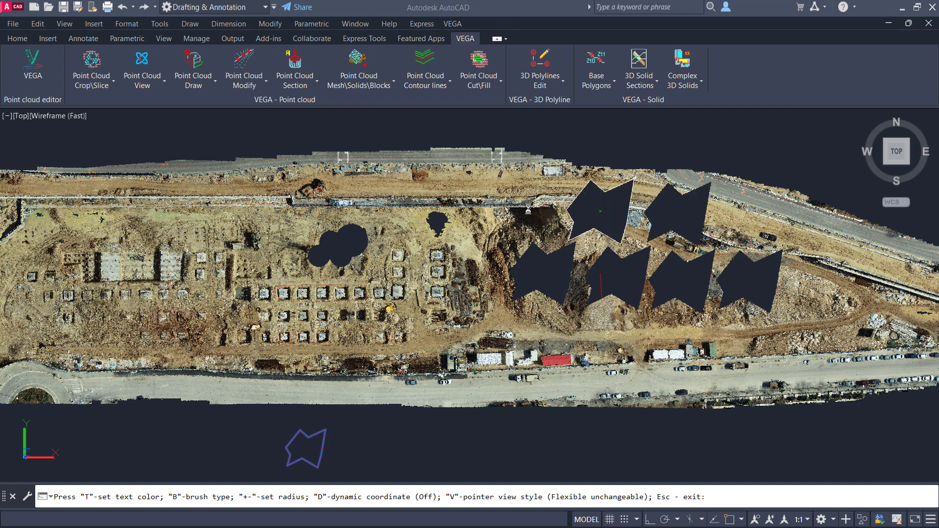
pyautogui.click(490, 211)
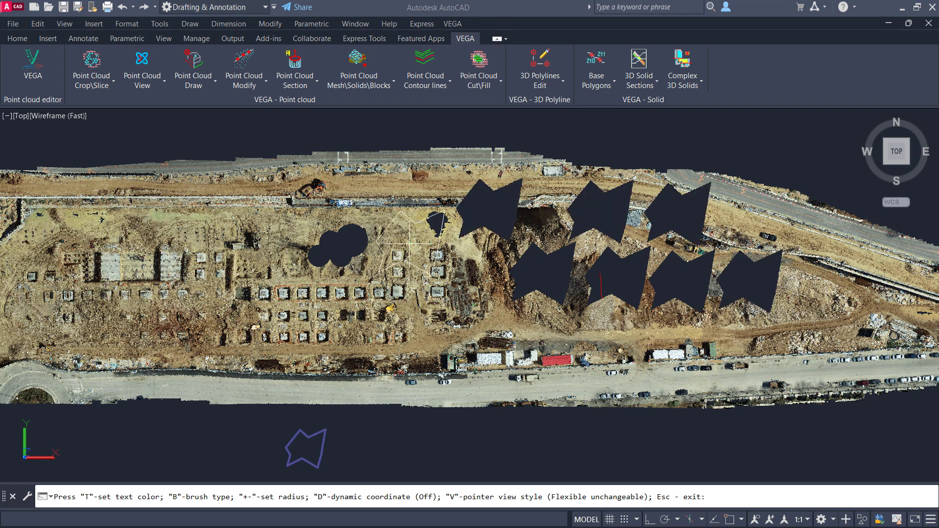
pyautogui.click(397, 207)
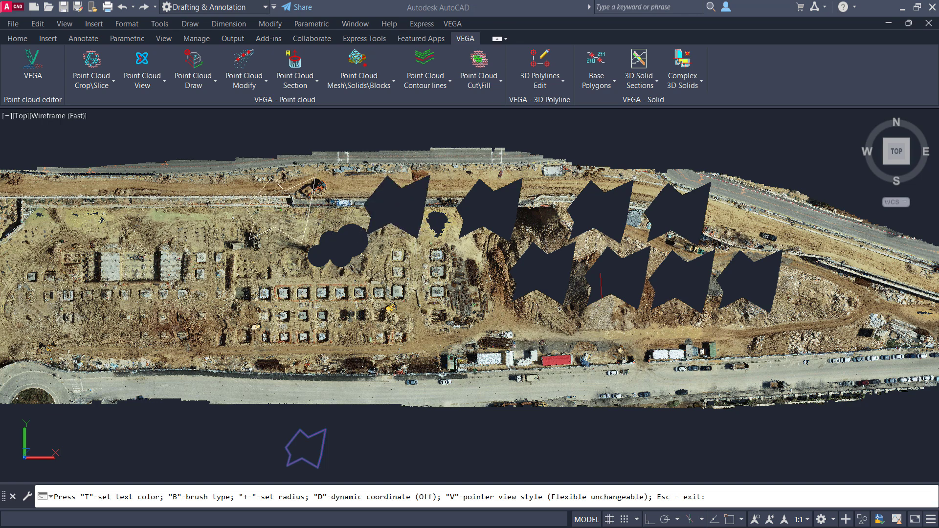
pyautogui.click(280, 210)
pyautogui.click(254, 286)
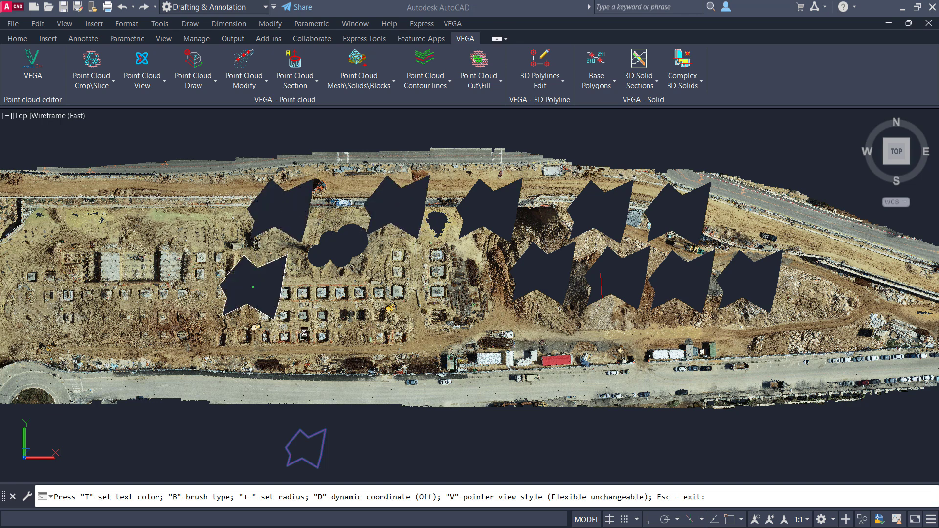
pyautogui.click(314, 321)
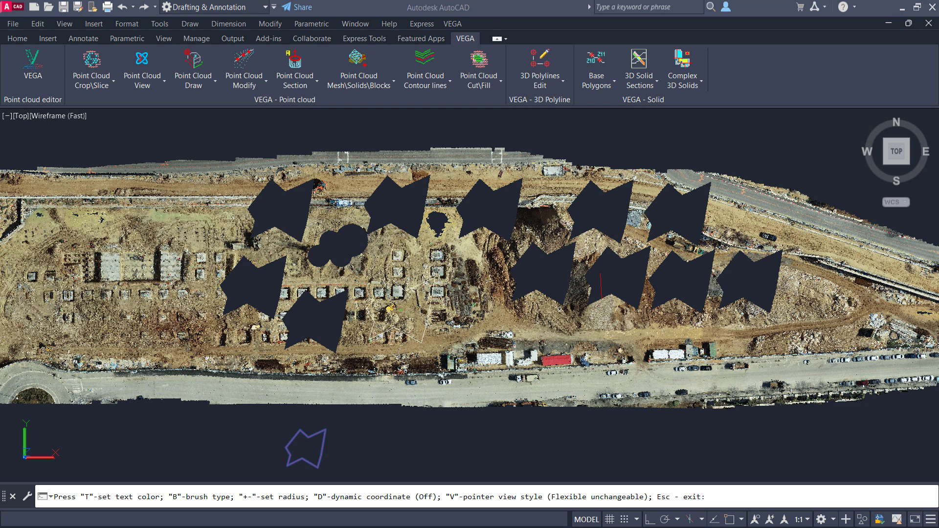
pyautogui.click(401, 310)
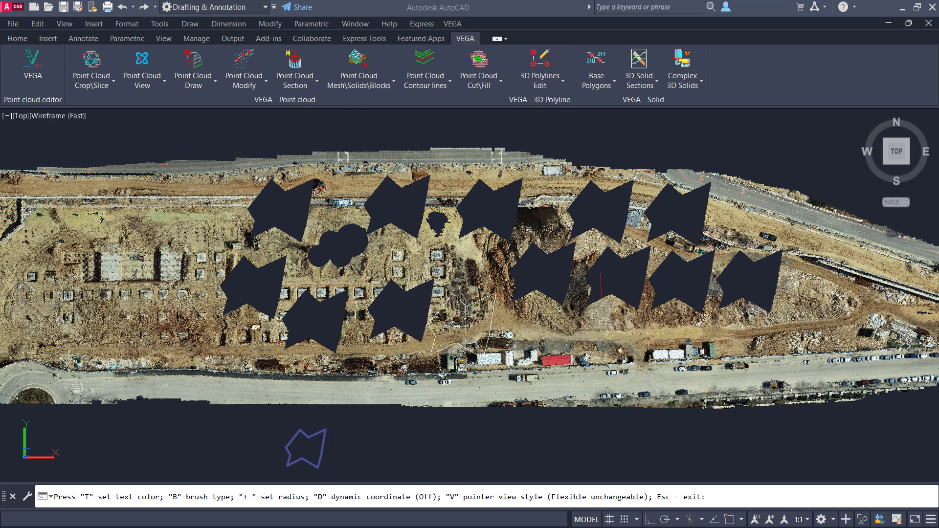
pyautogui.click(473, 318)
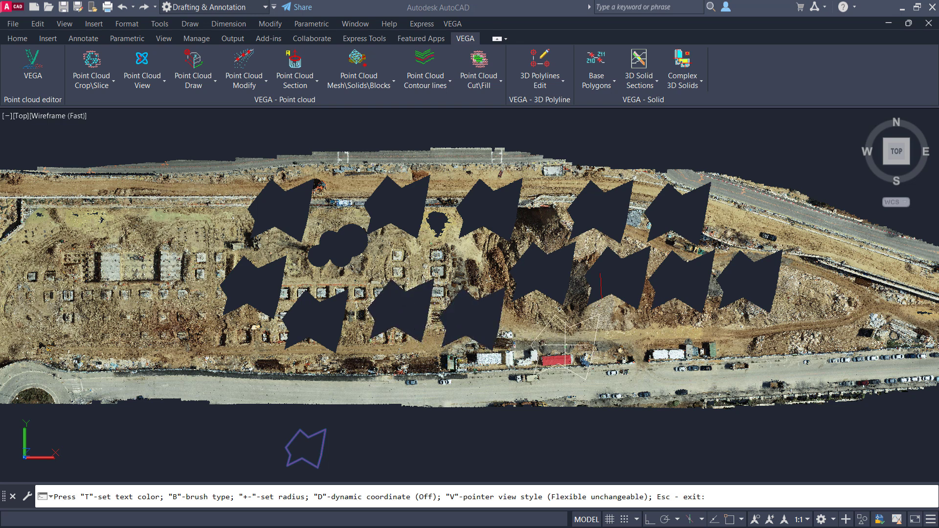
pyautogui.click(567, 338)
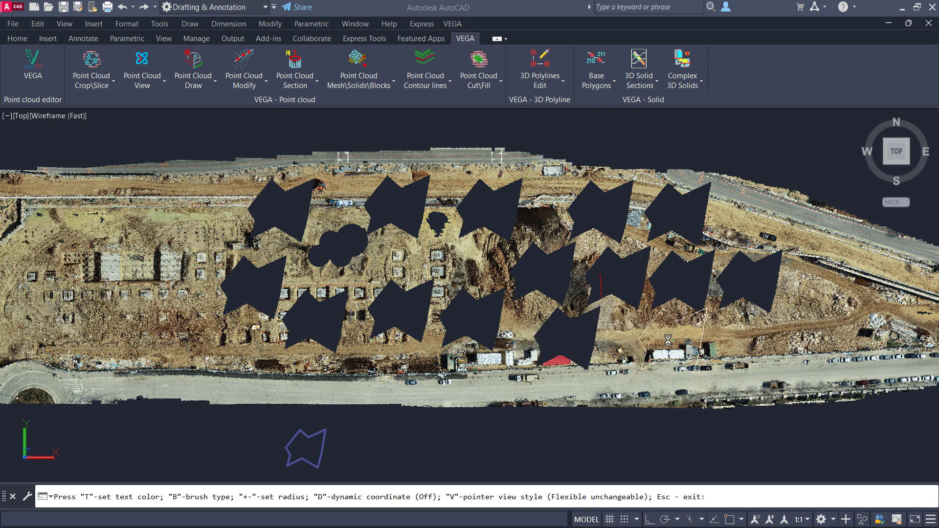
pyautogui.click(668, 340)
pyautogui.press('Escape')
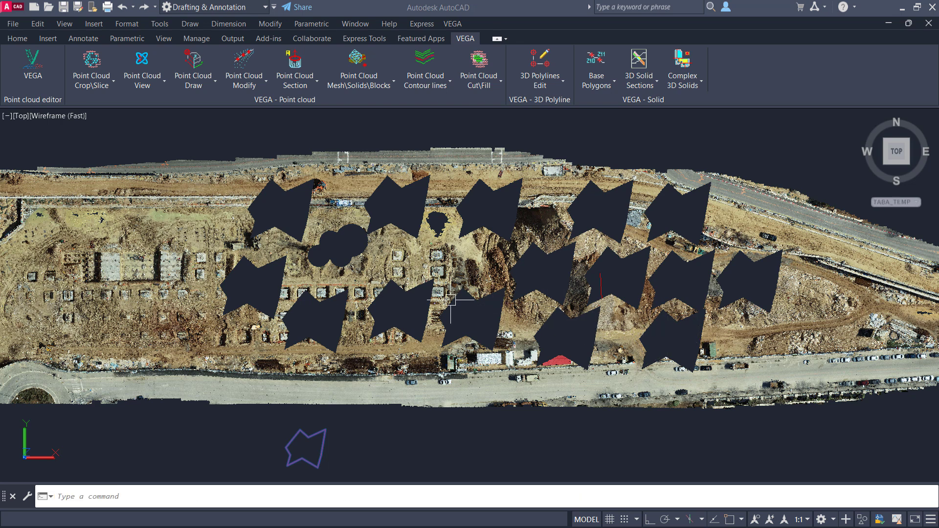
pyautogui.click(92, 79)
pyautogui.moveTo(61, 115)
pyautogui.mouseDown()
pyautogui.moveTo(60, 215)
pyautogui.moveTo(226, 116)
pyautogui.mouseUp()
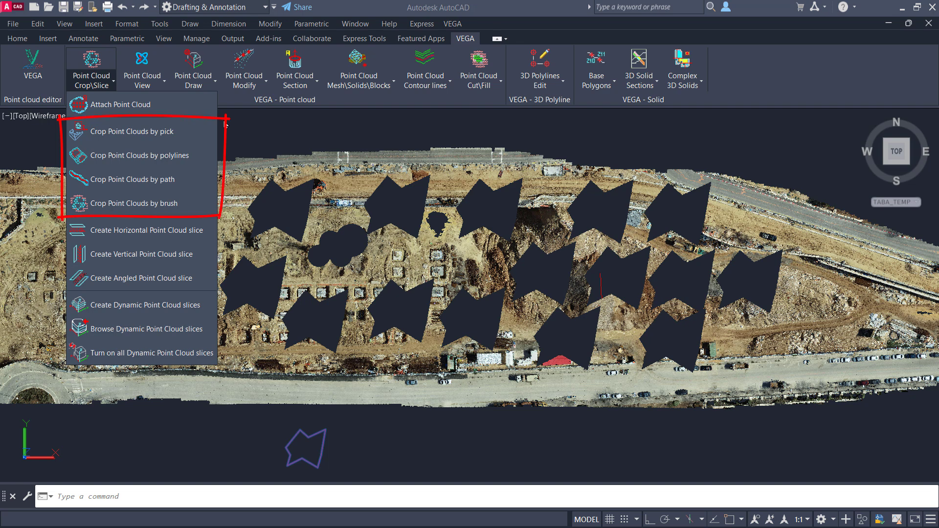